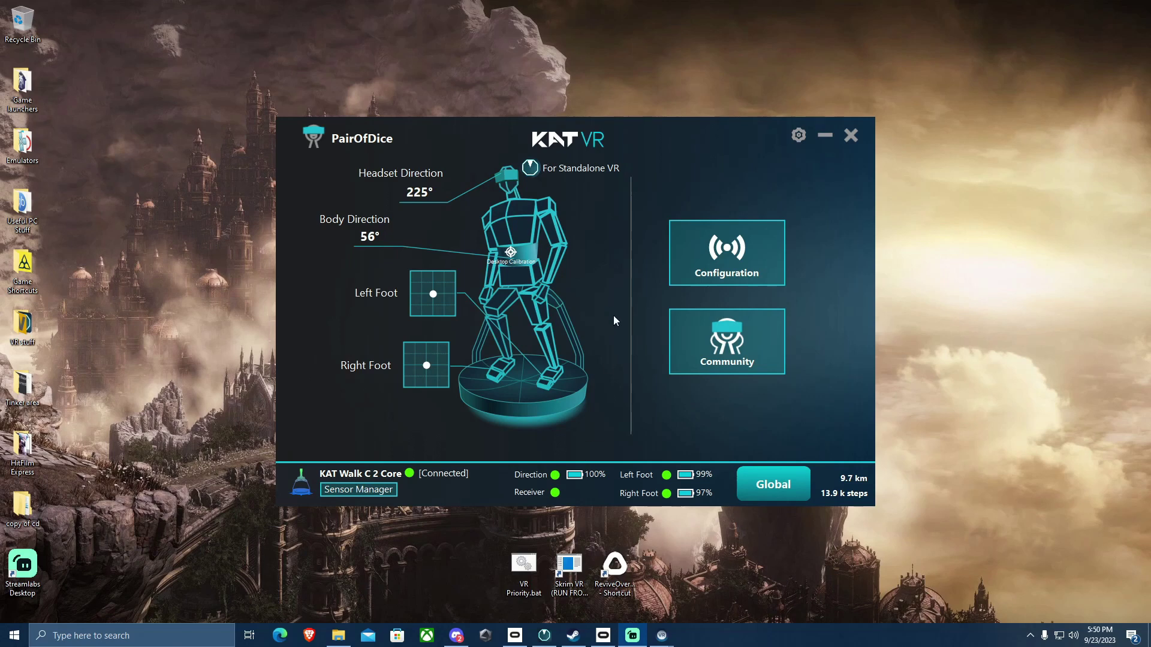
In Game Config, load the Contractors profile past the unsaved-settings warning and scroll to Step 2
{"action": "left_click", "coordinate": [716, 272]}
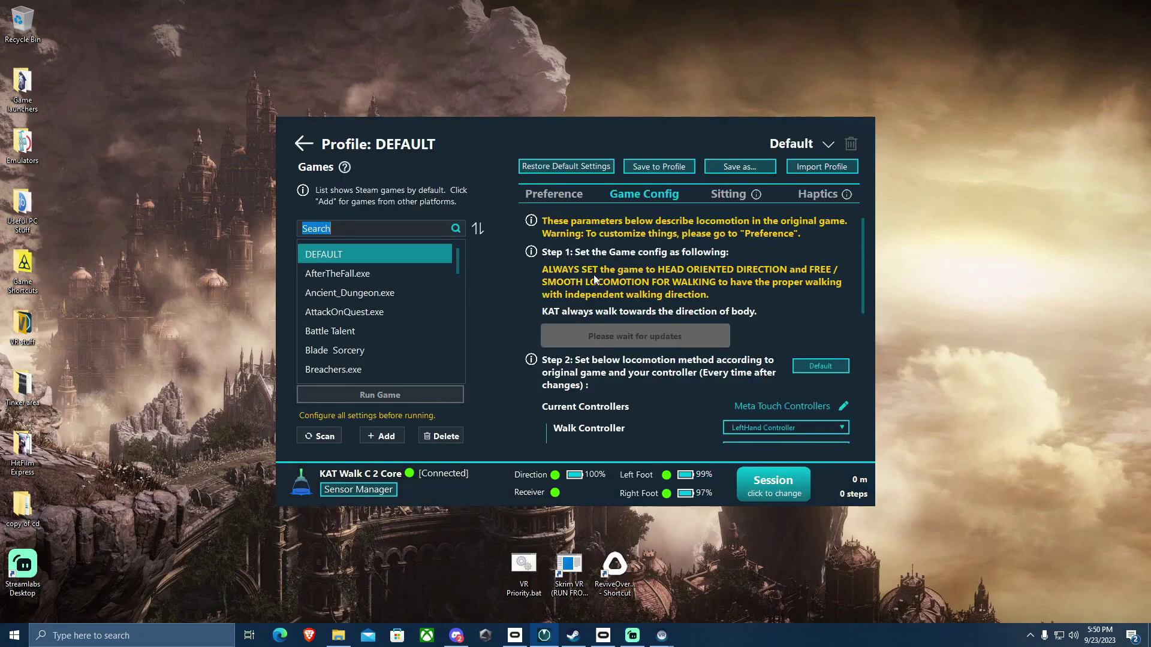
{"action": "scroll", "coordinate": [593, 272], "scroll_direction": "down", "scroll_amount": 1}
{"action": "scroll", "coordinate": [593, 276], "scroll_direction": "up", "scroll_amount": 1}
{"action": "left_click", "coordinate": [801, 147]}
{"action": "left_click", "coordinate": [773, 165]}
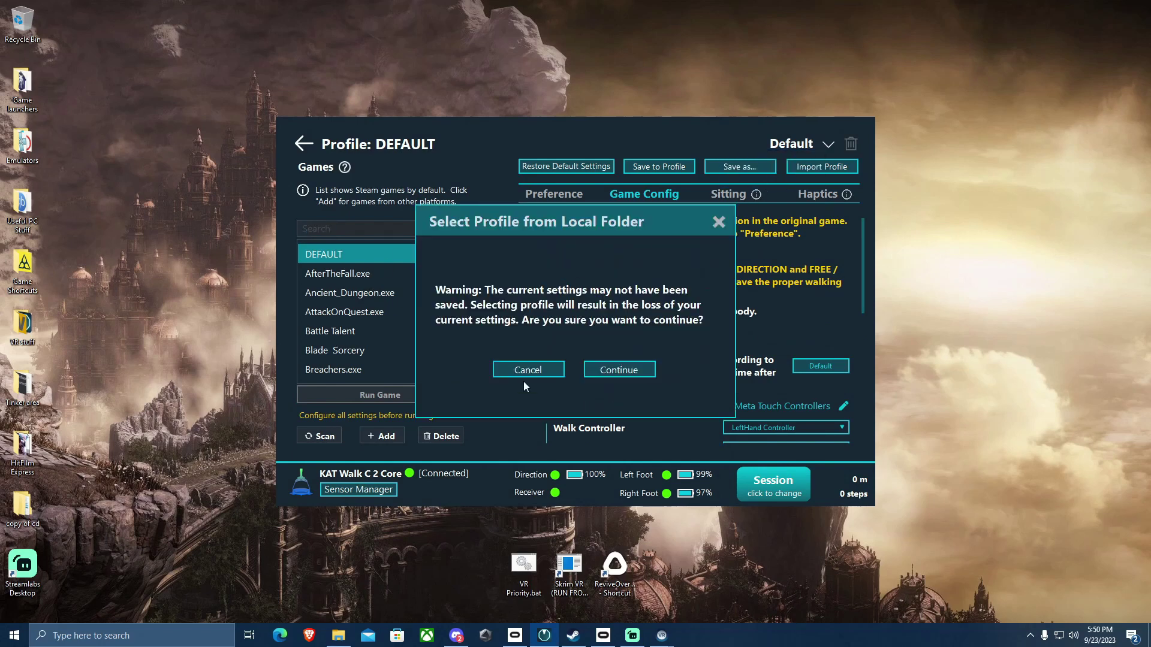
{"action": "left_click", "coordinate": [617, 370]}
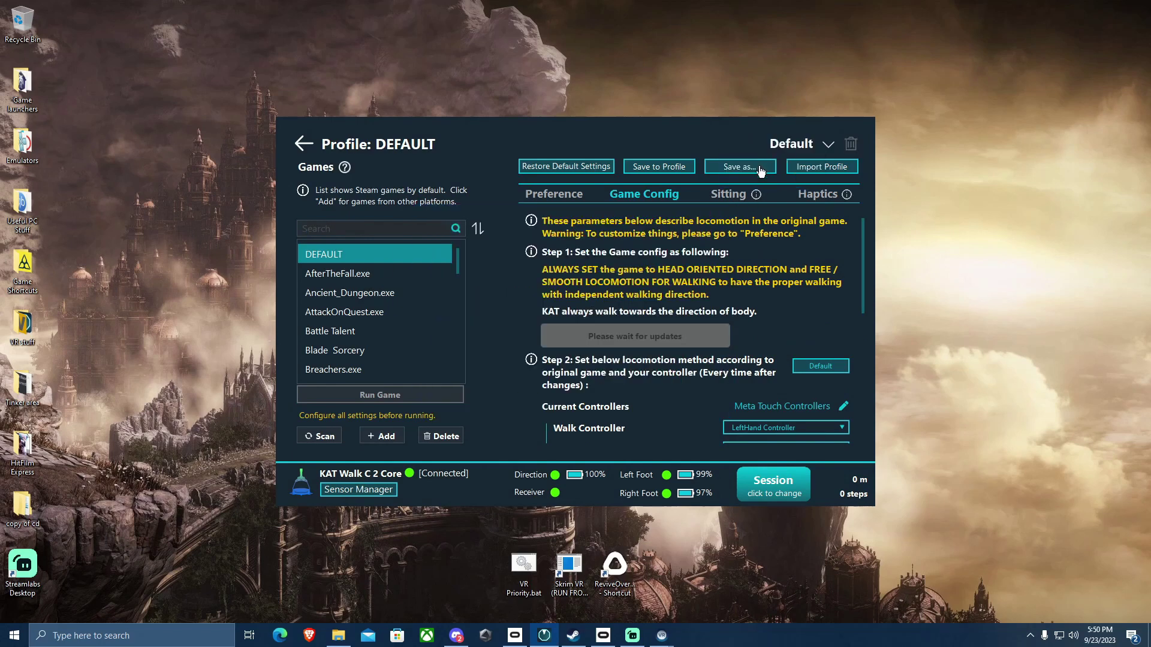
{"action": "scroll", "coordinate": [710, 246], "scroll_direction": "down", "scroll_amount": 1}
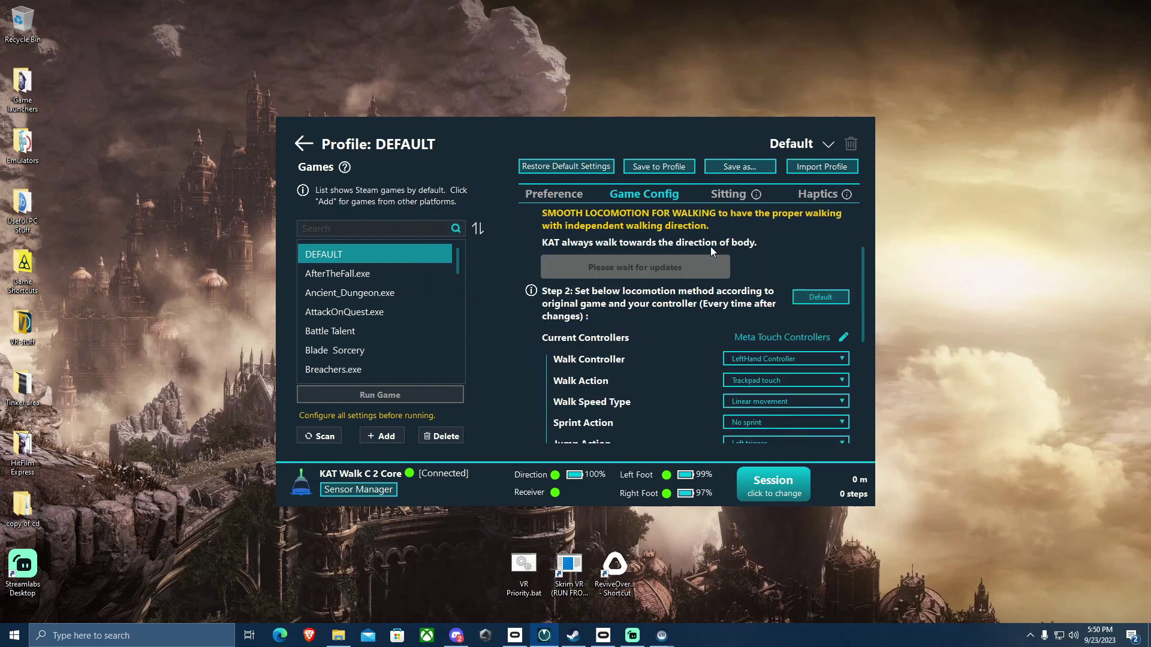
{"action": "scroll", "coordinate": [689, 257], "scroll_direction": "down", "scroll_amount": 1}
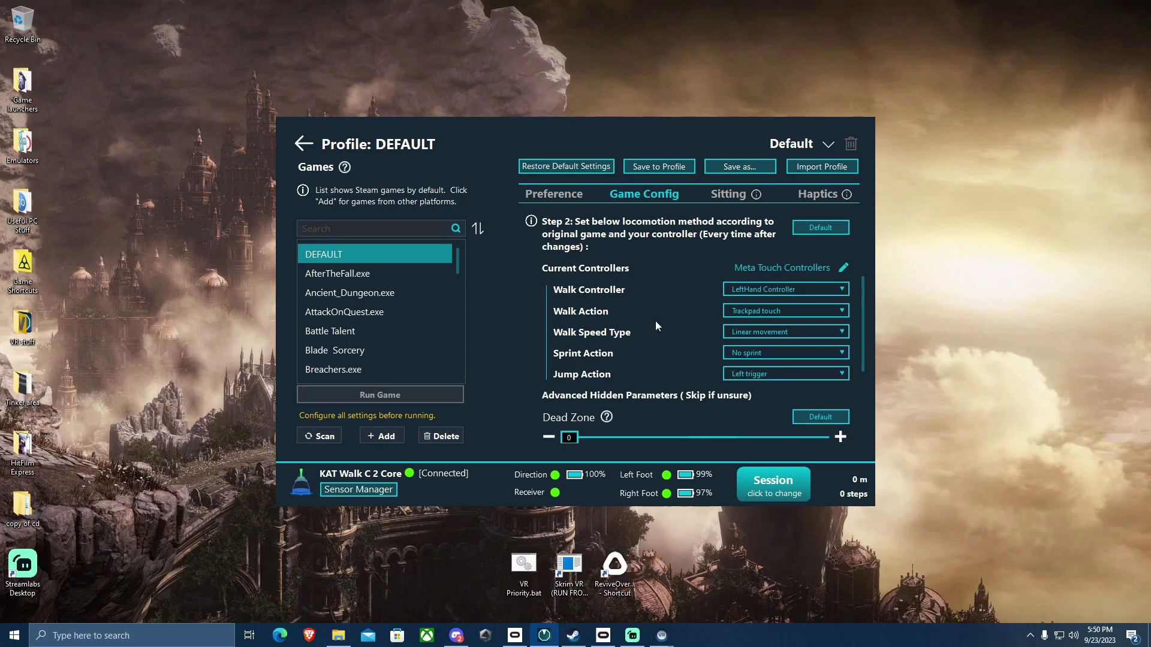
Set the Walk Action to Joystick
{"action": "left_click", "coordinate": [744, 312]}
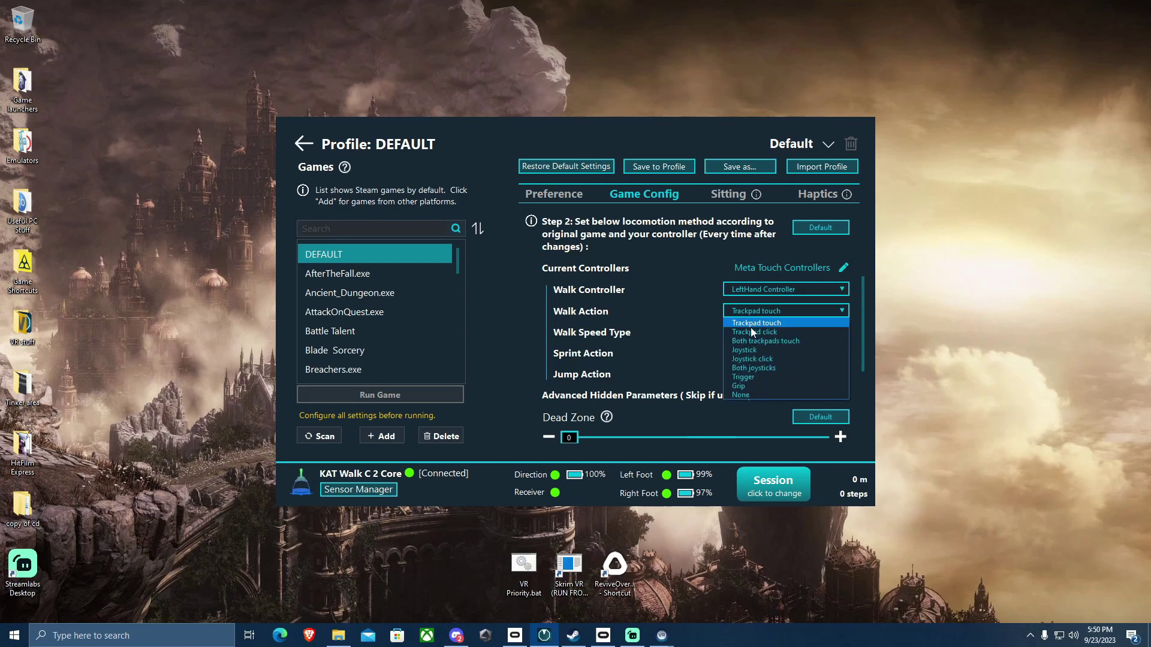
{"action": "left_click", "coordinate": [748, 350]}
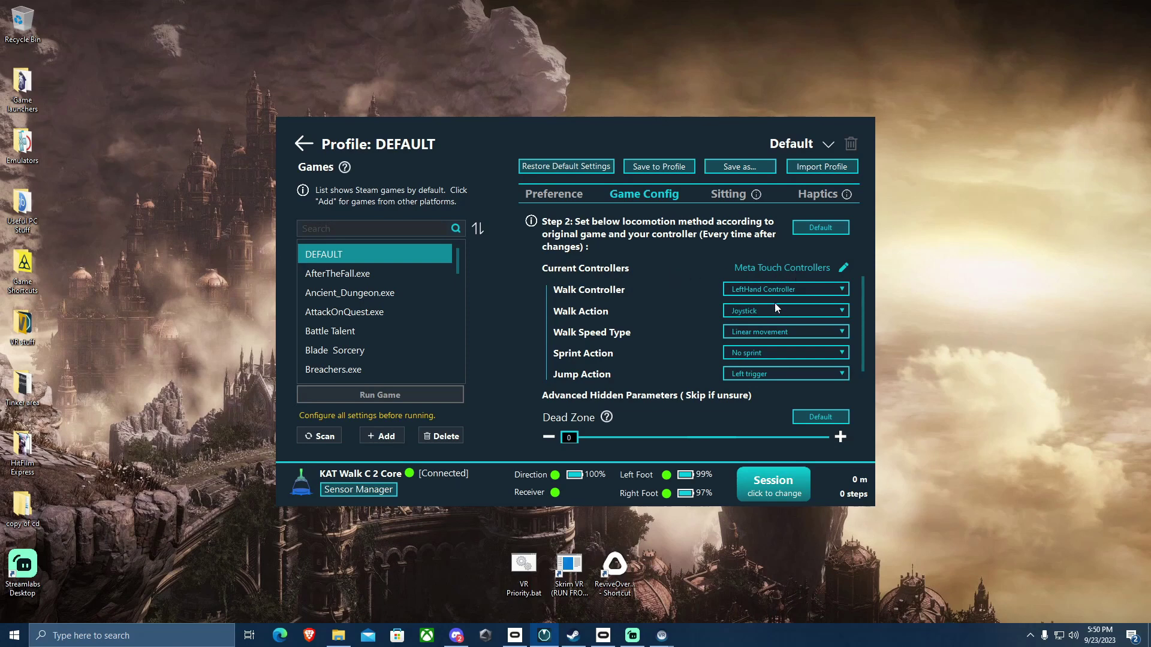
{"action": "left_click", "coordinate": [747, 308]}
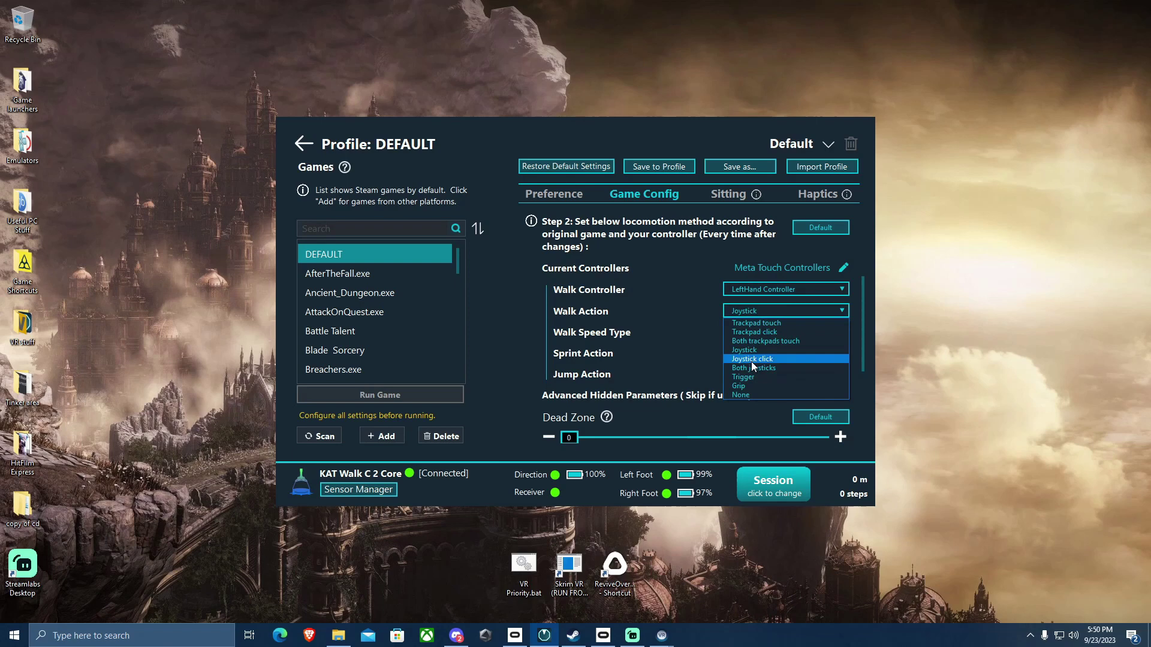
{"action": "left_click", "coordinate": [708, 312]}
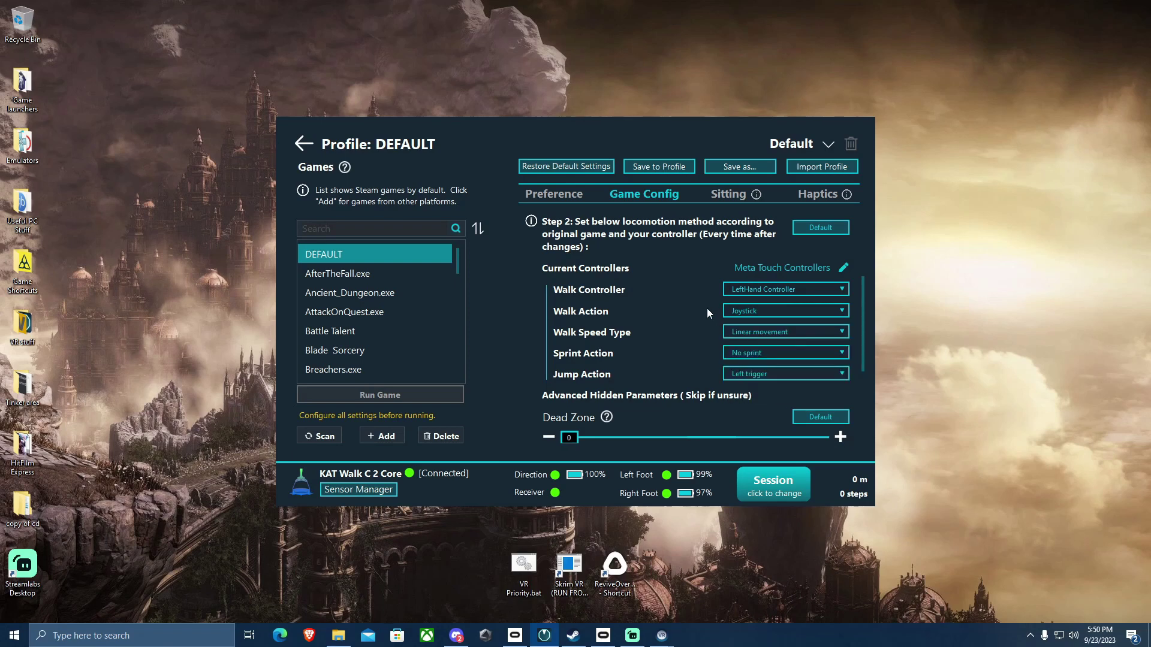
Set the Sprint Action to Trackpad click, leaving Jump Action on Left trigger
{"action": "left_click", "coordinate": [734, 355]}
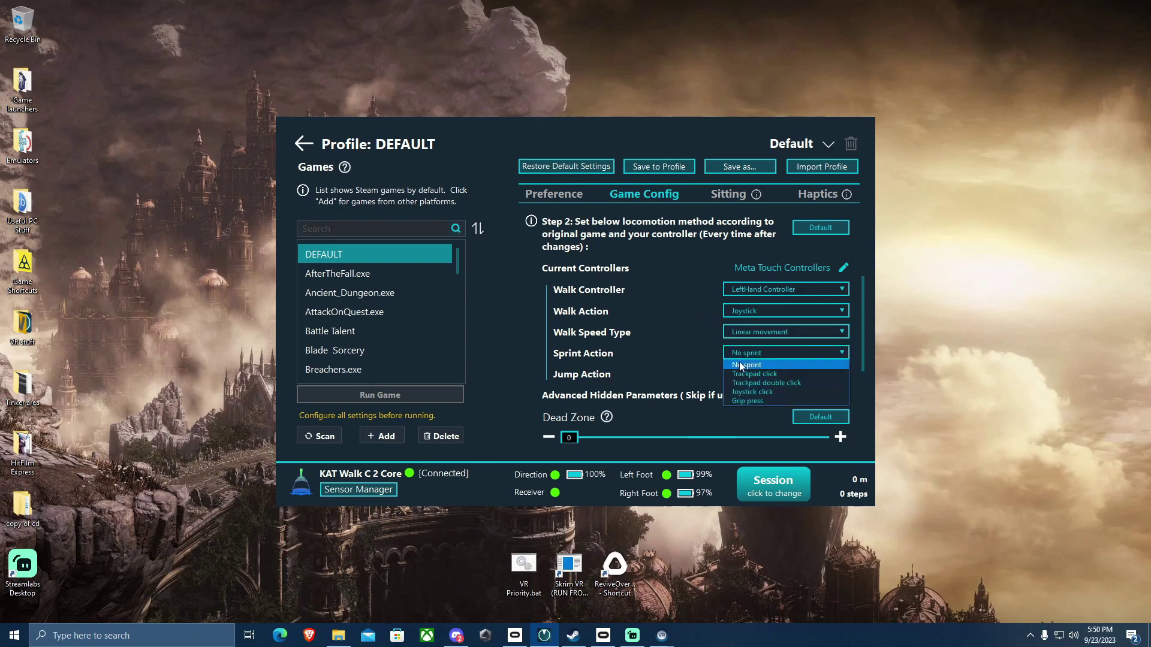
{"action": "left_click", "coordinate": [776, 374]}
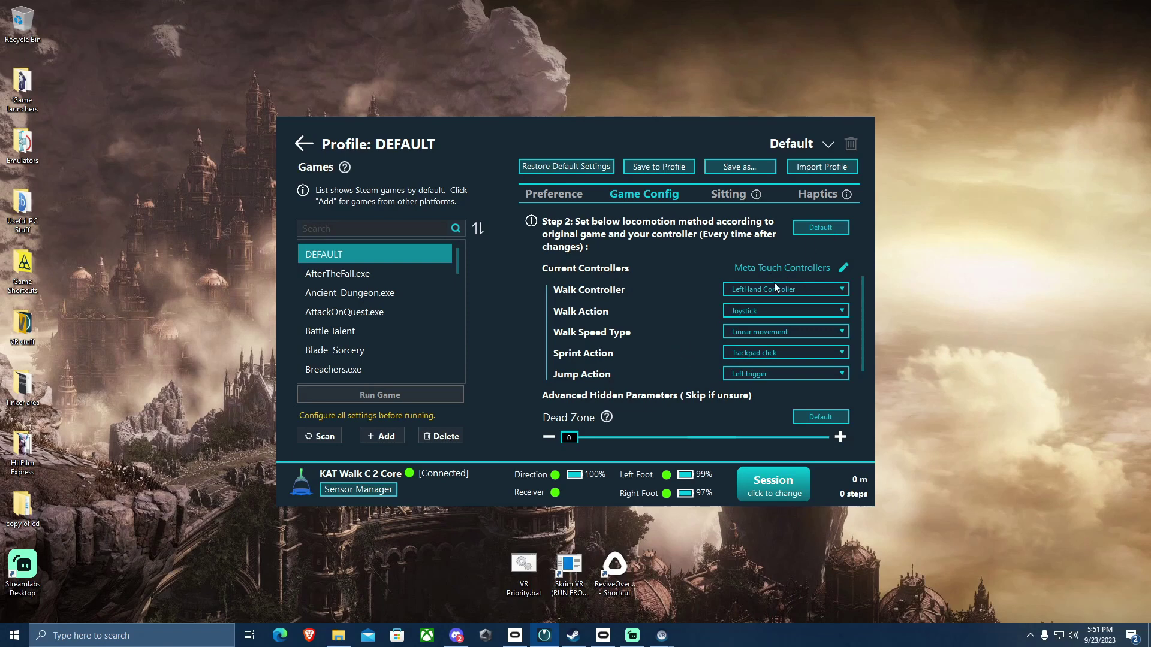
{"action": "left_click", "coordinate": [738, 378]}
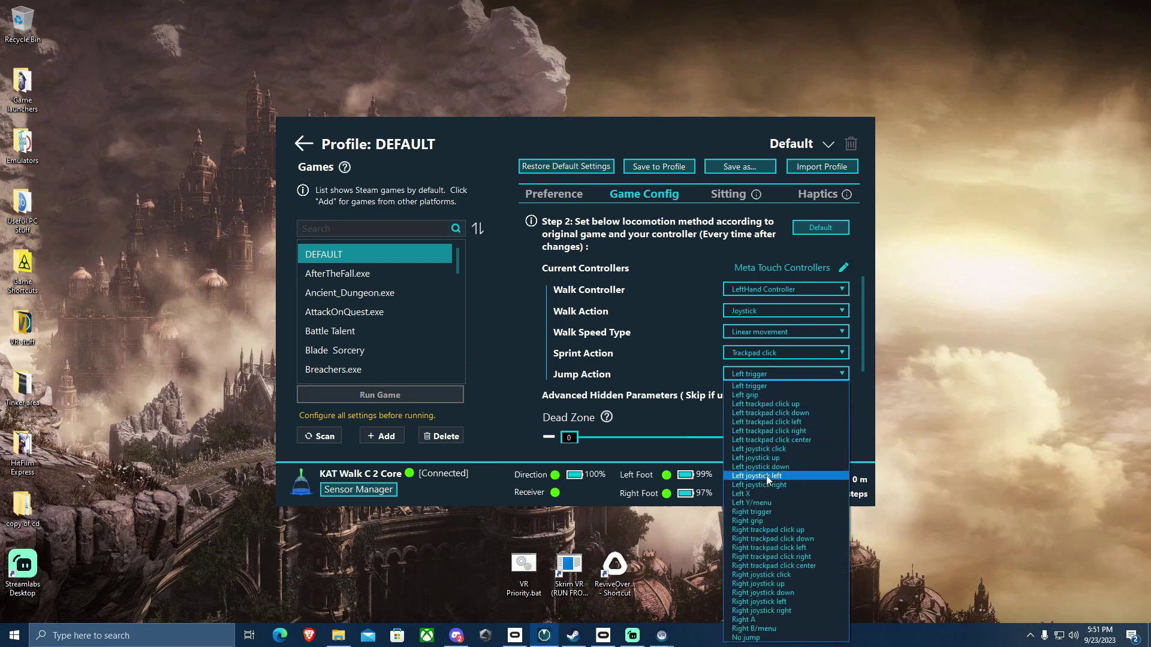
{"action": "left_click", "coordinate": [695, 348]}
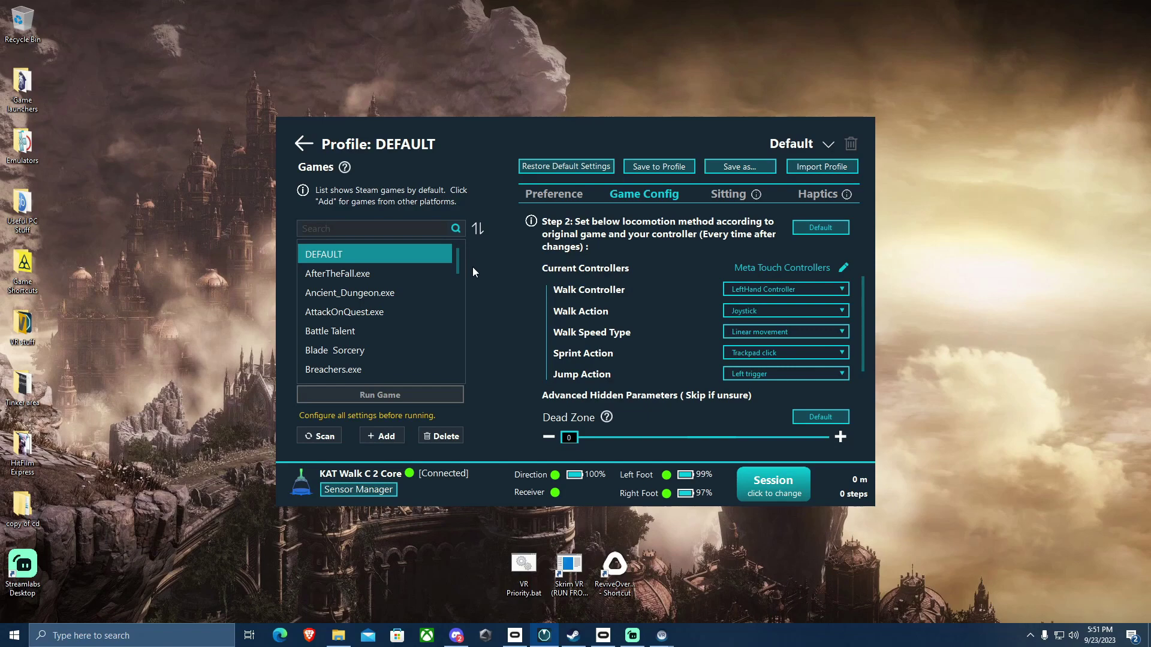
{"action": "left_click", "coordinate": [378, 437]}
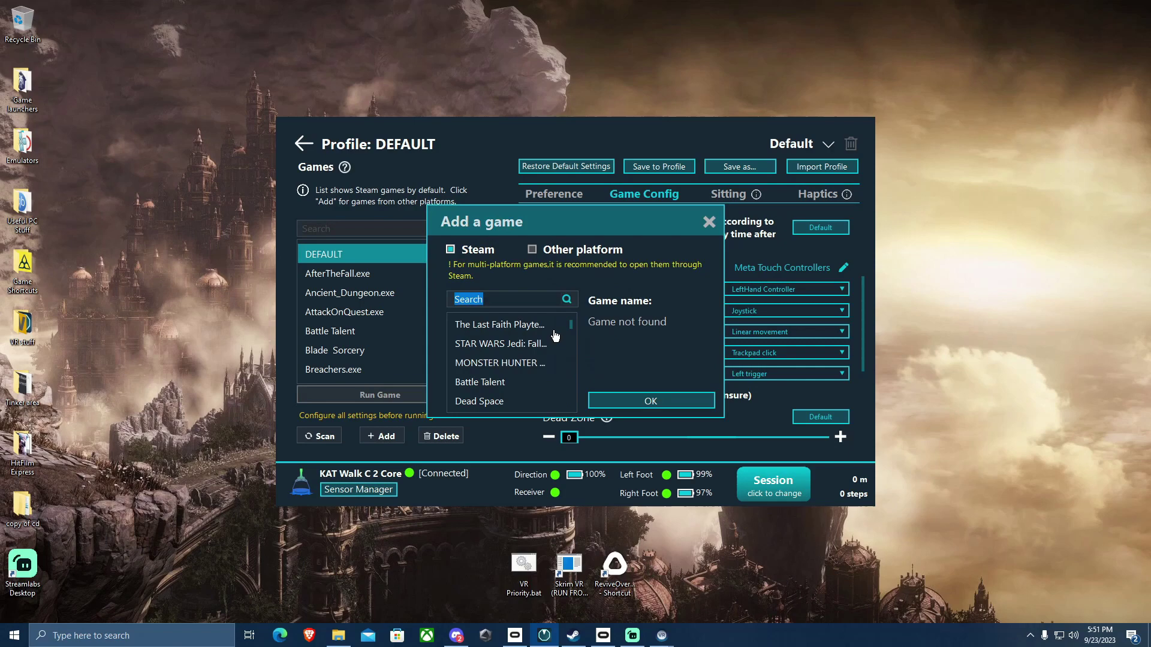
{"action": "left_click", "coordinate": [532, 250]}
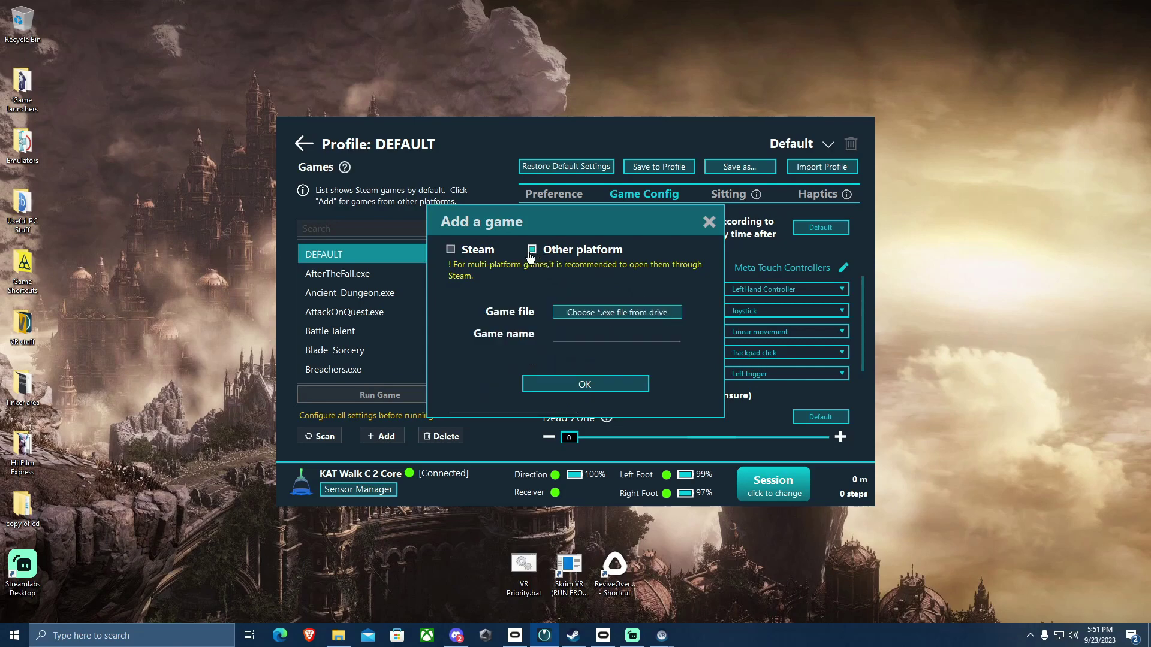
{"action": "left_click", "coordinate": [596, 314]}
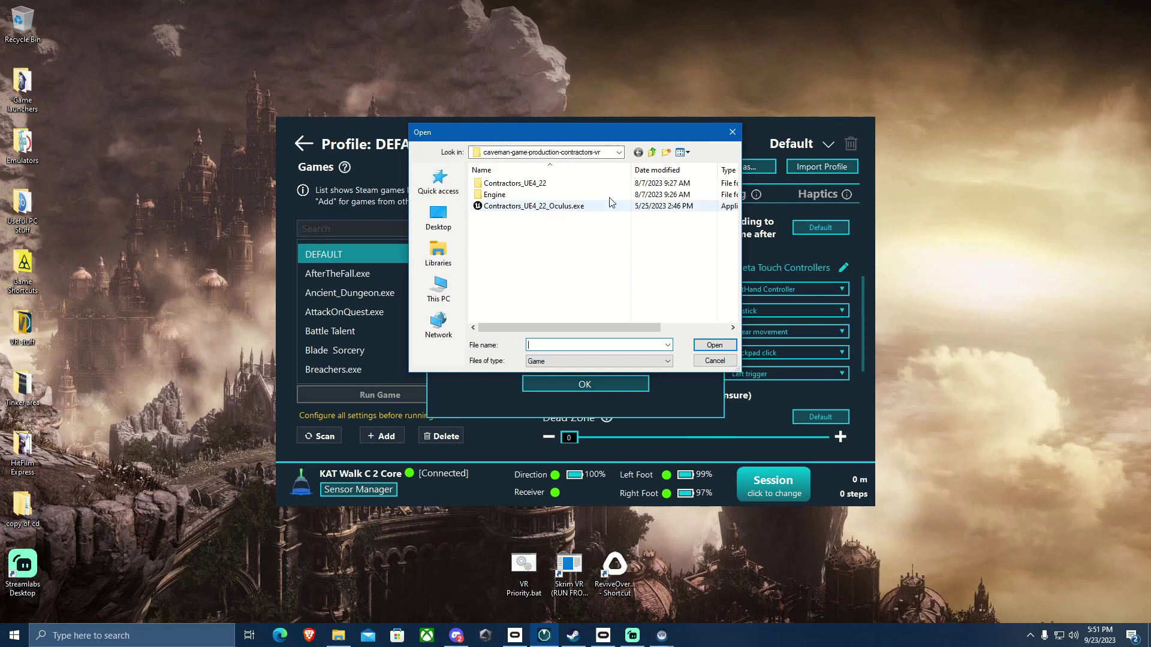
{"action": "key", "text": "Escape"}
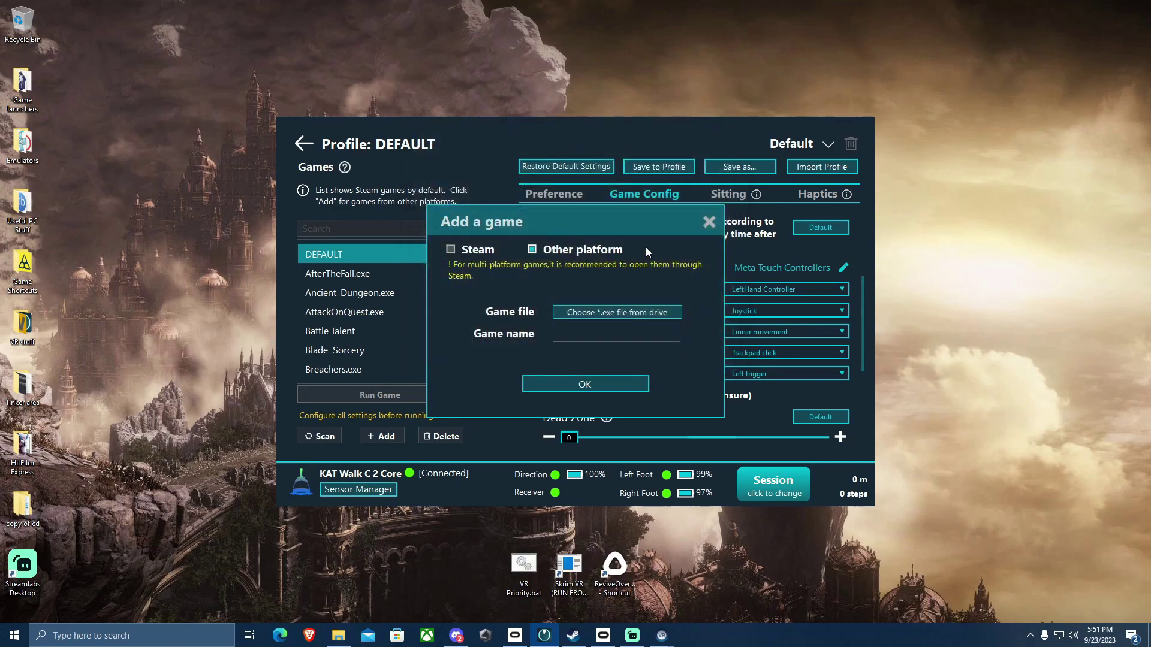
{"action": "left_click", "coordinate": [709, 223]}
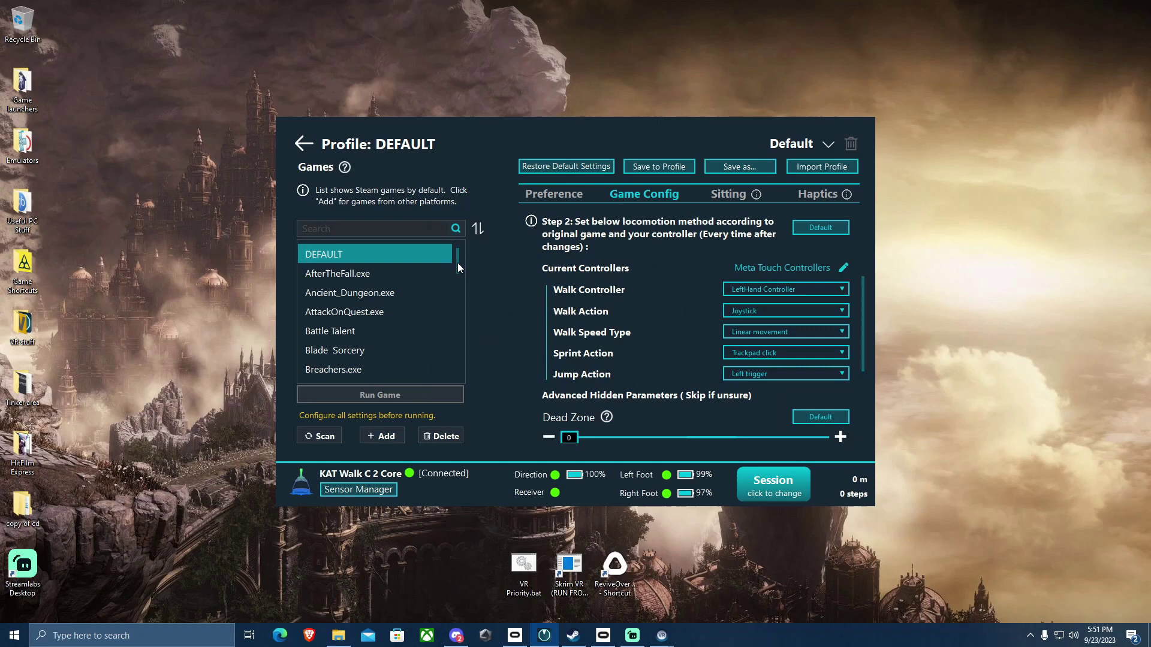
{"action": "mouse_move", "coordinate": [458, 263]}
{"action": "left_mouse_down"}
{"action": "mouse_move", "coordinate": [458, 275]}
{"action": "mouse_move", "coordinate": [465, 256]}
{"action": "left_mouse_up"}
Minimize KAT Gateway and VR View, then launch Ancient_Dungeon from the Steam library
{"action": "left_click", "coordinate": [305, 146]}
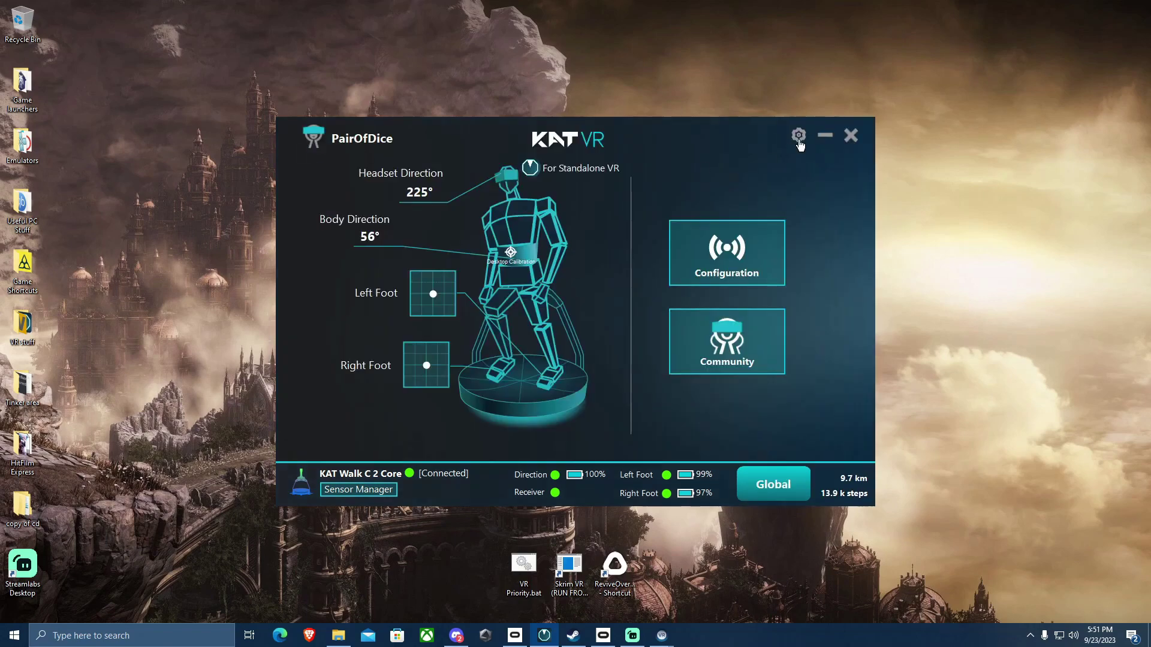
{"action": "left_click", "coordinate": [820, 141]}
{"action": "left_click", "coordinate": [573, 635]}
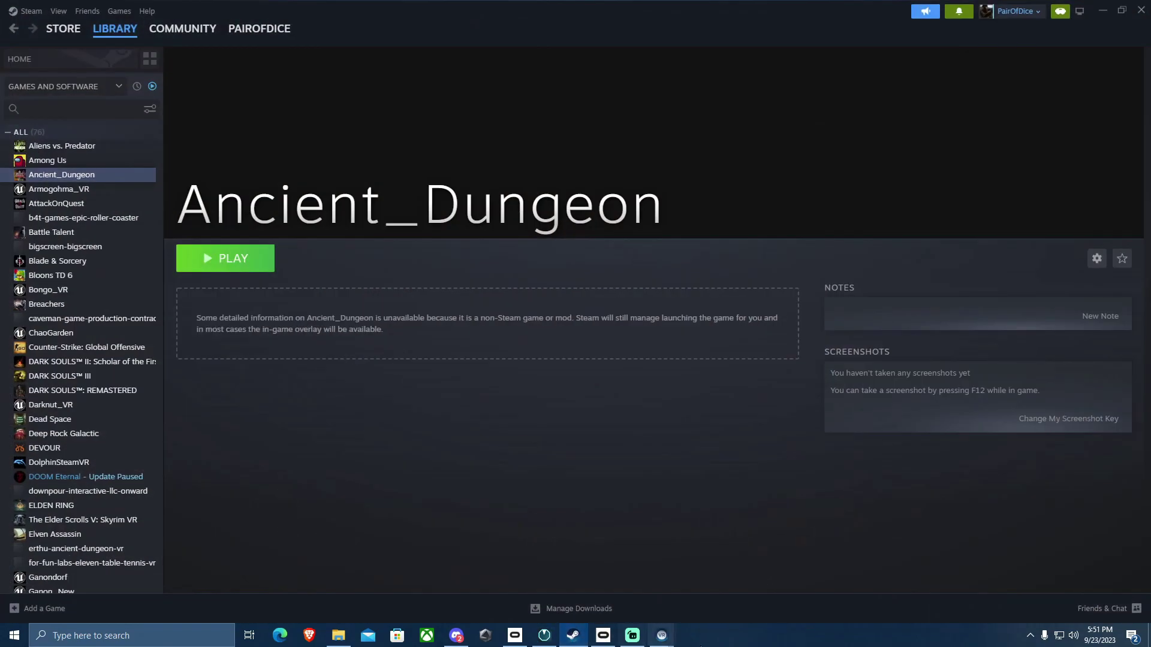
{"action": "mouse_move", "coordinate": [661, 636]}
{"action": "left_click", "coordinate": [709, 567]}
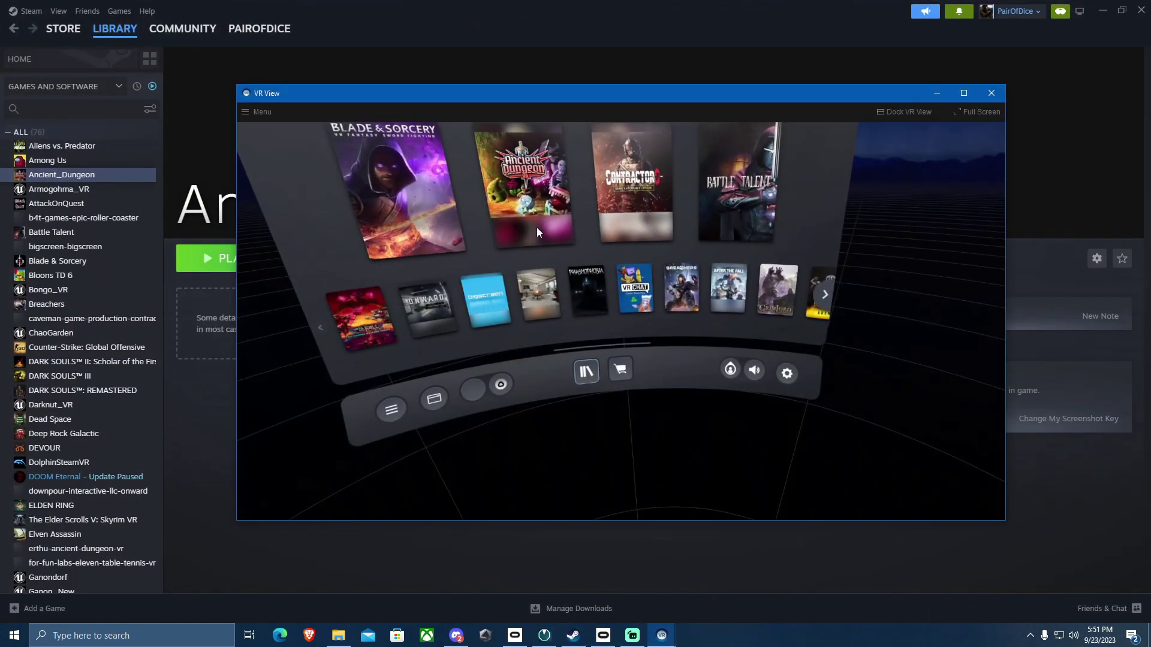
{"action": "left_click", "coordinate": [932, 101]}
{"action": "left_click", "coordinate": [243, 251]}
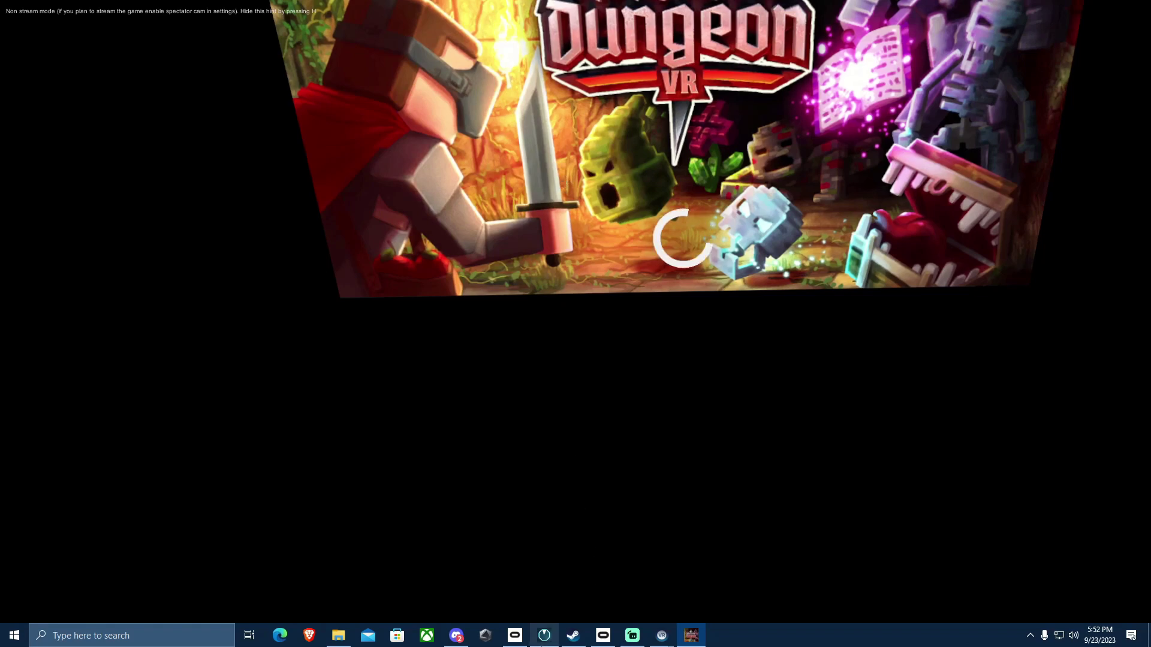
Confirm the Ancient profile is active in KAT Gateway's Configuration, then minimize it and Alt+Tab
{"action": "left_click", "coordinate": [544, 635]}
{"action": "left_click", "coordinate": [720, 257]}
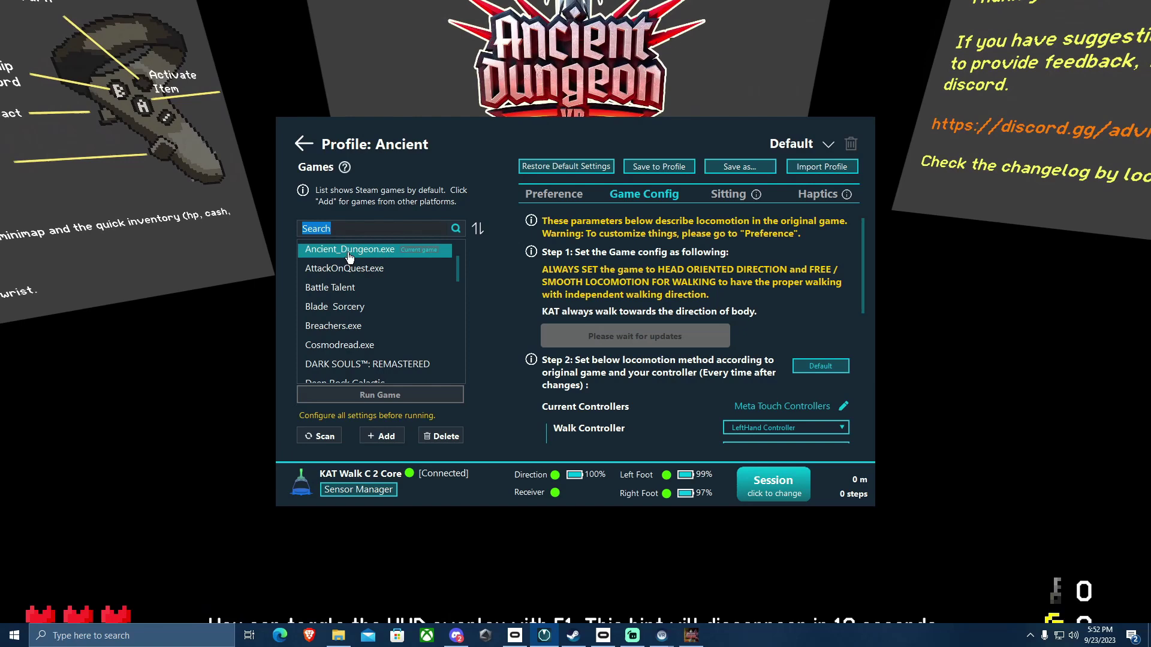
{"action": "left_click", "coordinate": [303, 144]}
{"action": "left_click", "coordinate": [826, 137]}
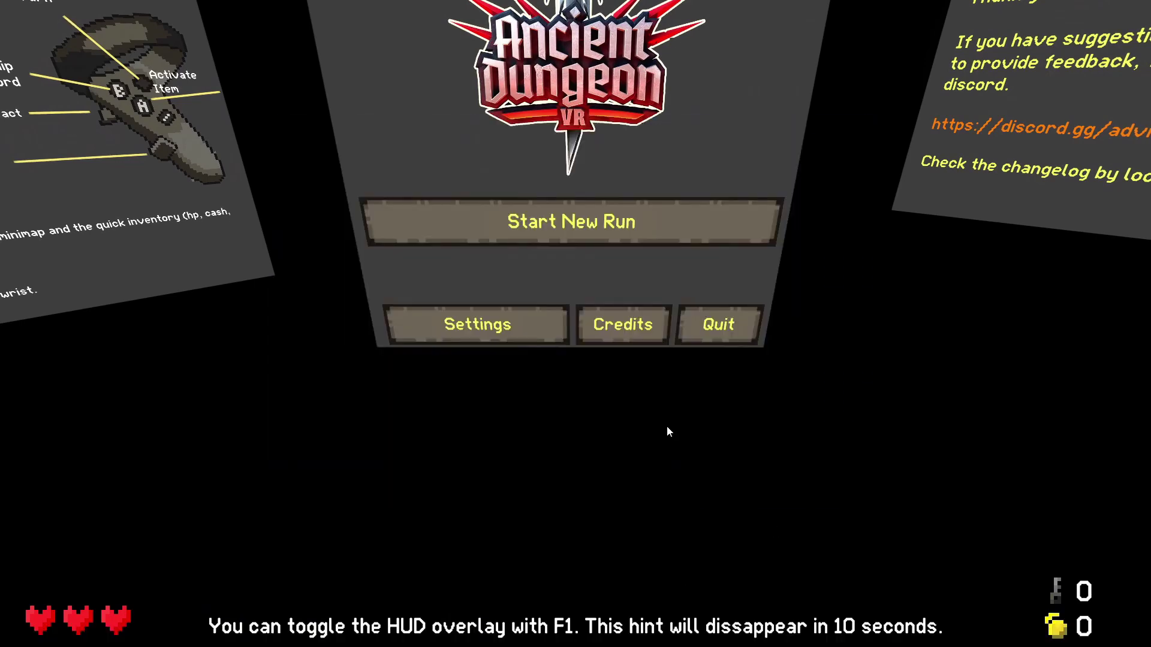
{"action": "key", "text": "alt+Tab"}
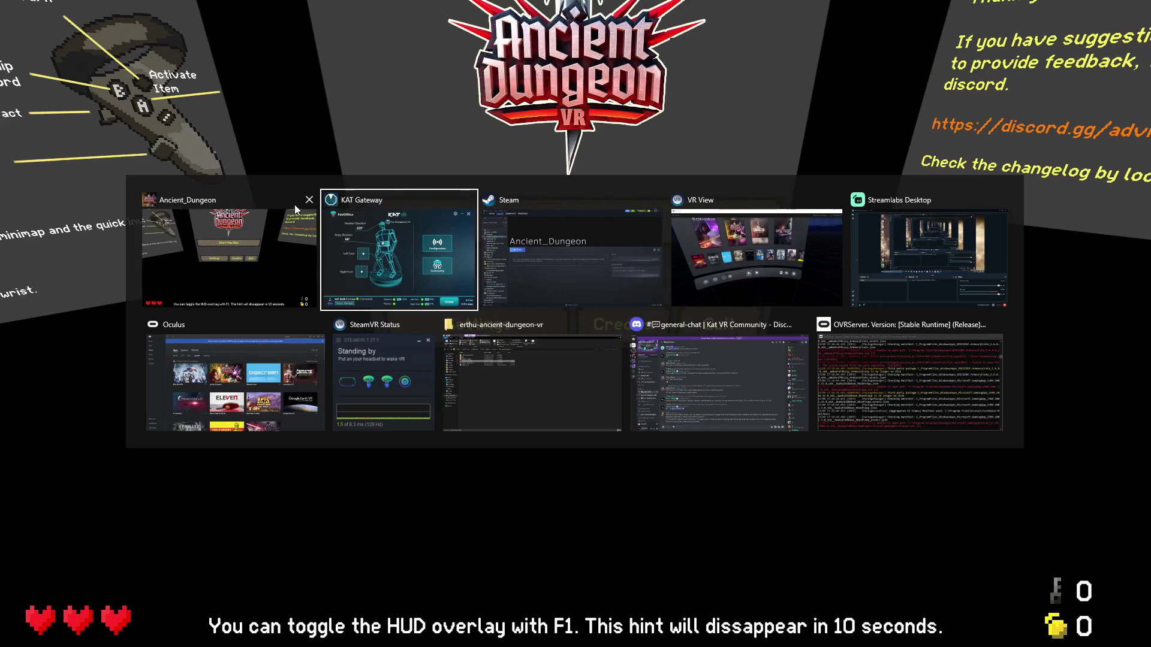
Close Ancient_Dungeon, review the Ancient profile's Game Config, then select the DEFAULT game
{"action": "left_click", "coordinate": [308, 202]}
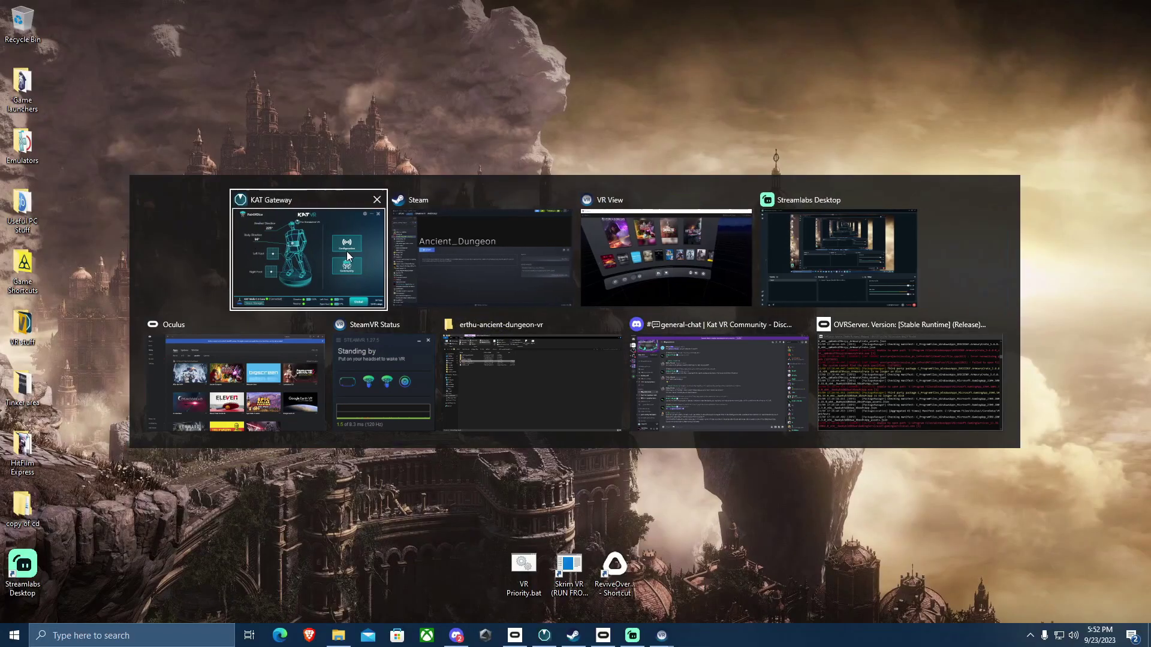
{"action": "left_click", "coordinate": [348, 256]}
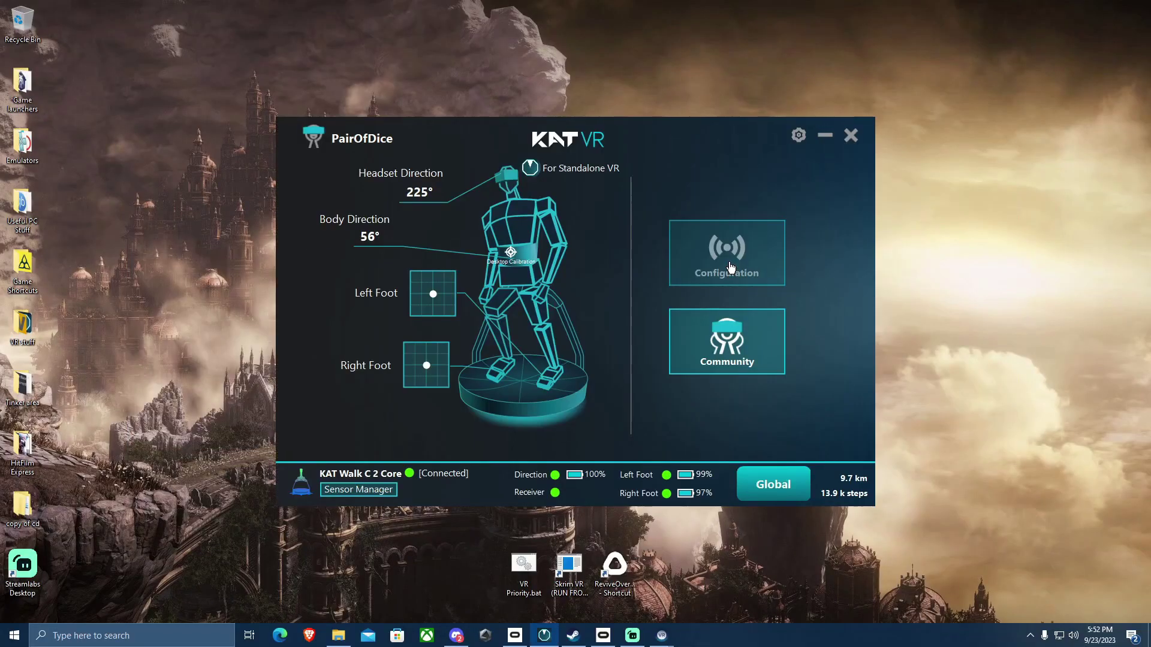
{"action": "left_click", "coordinate": [731, 267]}
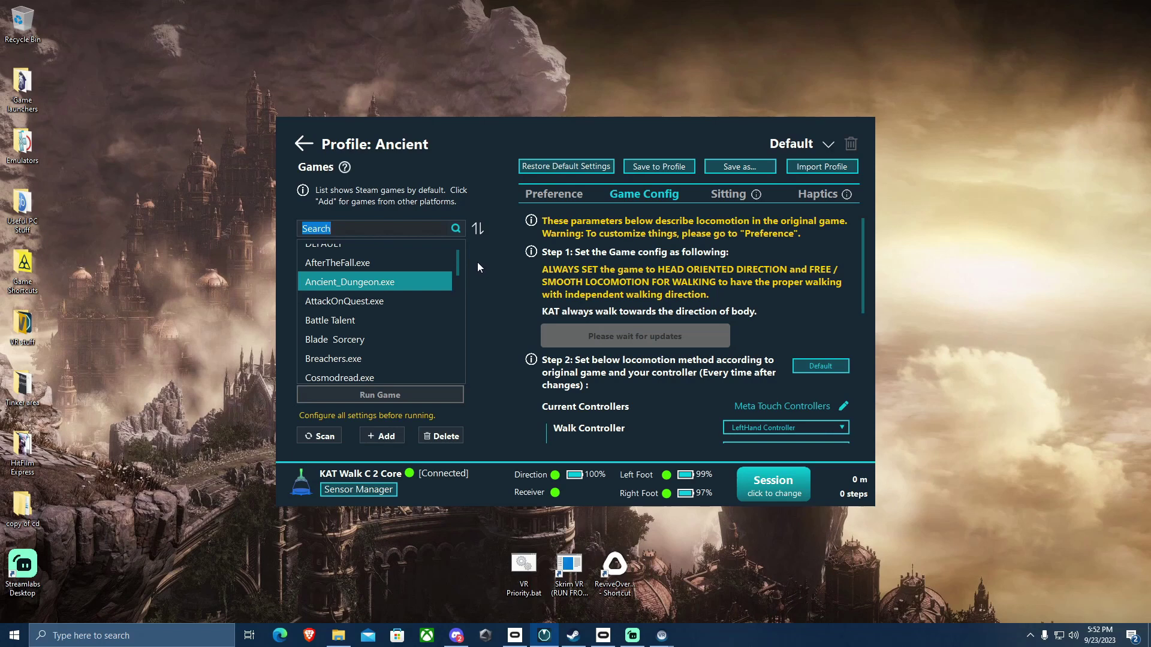
{"action": "scroll", "coordinate": [379, 314], "scroll_direction": "up", "scroll_amount": 1}
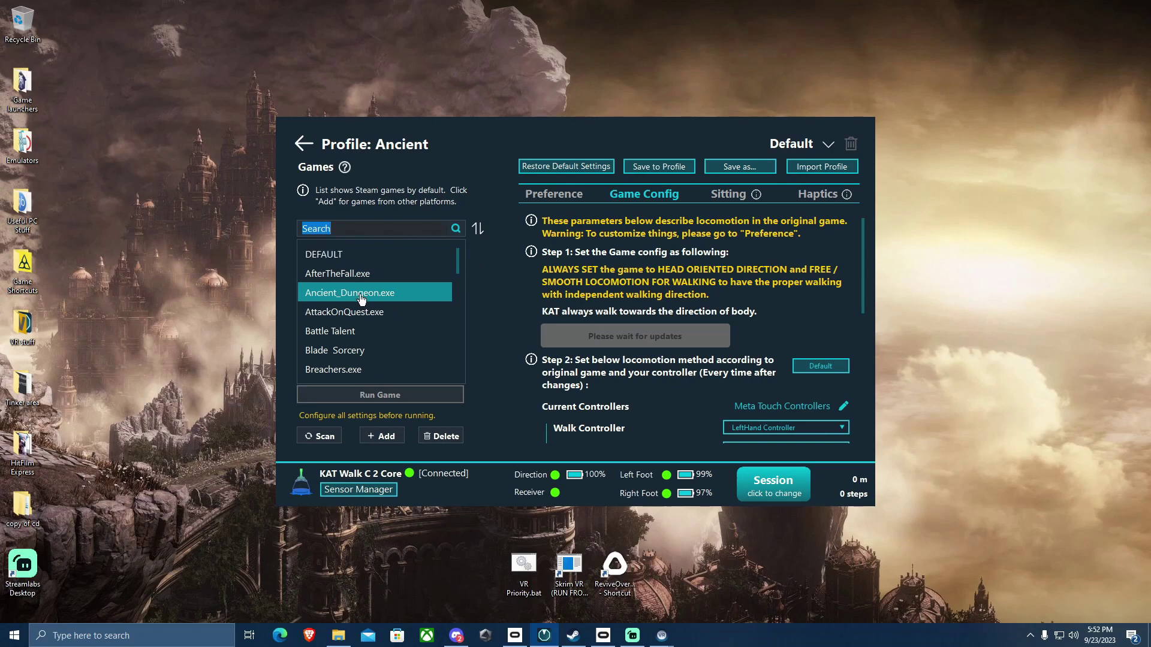
{"action": "scroll", "coordinate": [412, 306], "scroll_direction": "down", "scroll_amount": 3}
{"action": "scroll", "coordinate": [408, 307], "scroll_direction": "up", "scroll_amount": 3}
{"action": "left_click", "coordinate": [319, 257]}
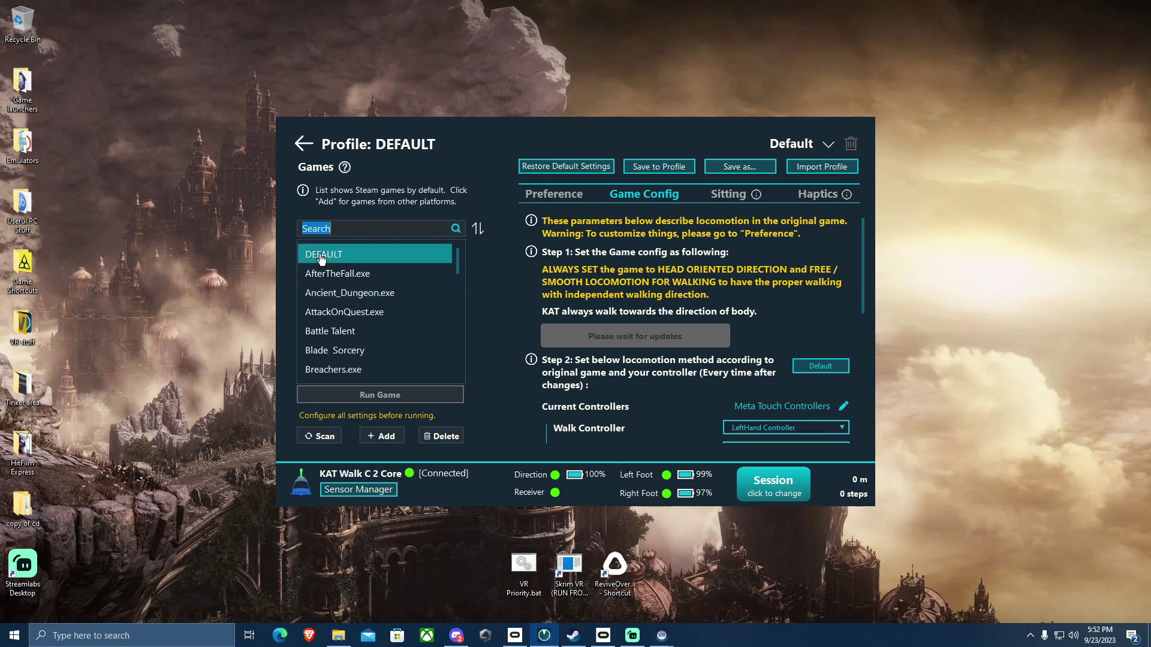
Choose Contractors from the profile list and continue past the discard warning
{"action": "left_click", "coordinate": [824, 151]}
{"action": "left_click", "coordinate": [764, 161]}
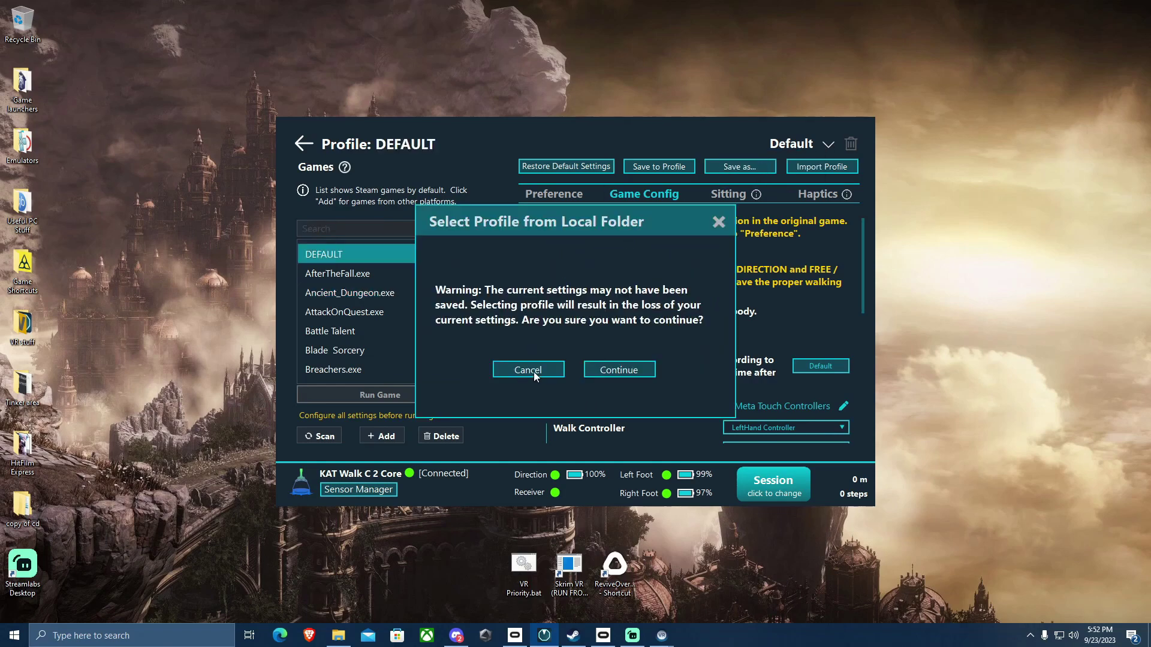
{"action": "left_click", "coordinate": [600, 370]}
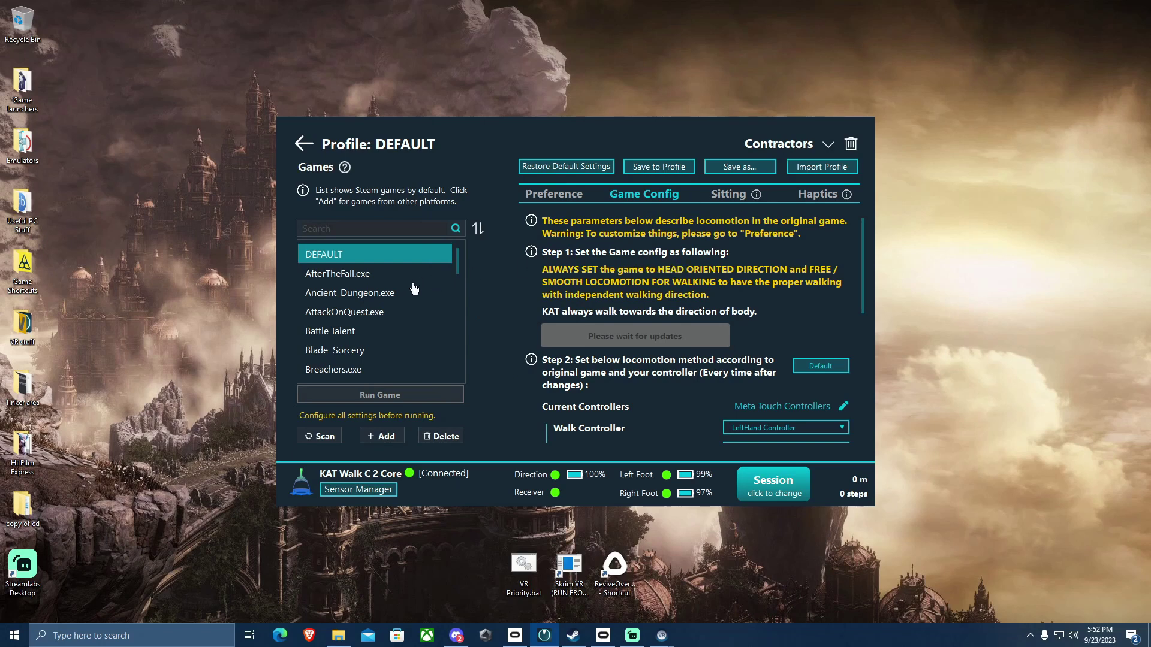
{"action": "scroll", "coordinate": [403, 292], "scroll_direction": "down", "scroll_amount": 1}
{"action": "scroll", "coordinate": [406, 336], "scroll_direction": "up", "scroll_amount": 1}
Load the NMS saved profile and scroll through its Game Config values
{"action": "left_click", "coordinate": [828, 146]}
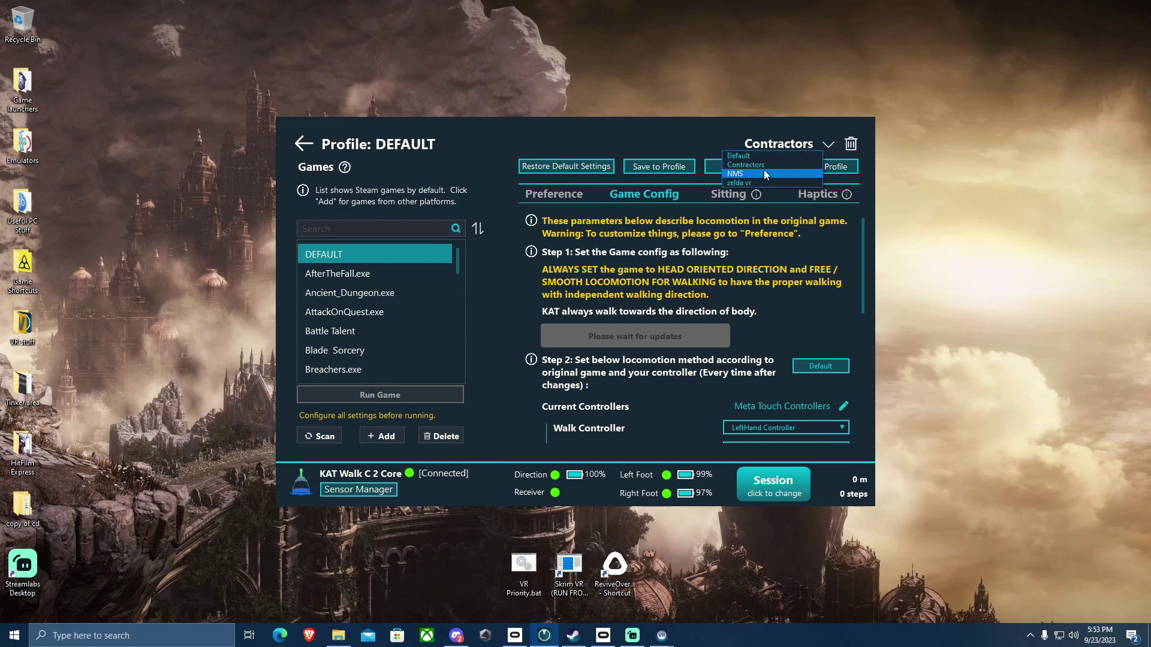
{"action": "left_click", "coordinate": [759, 171]}
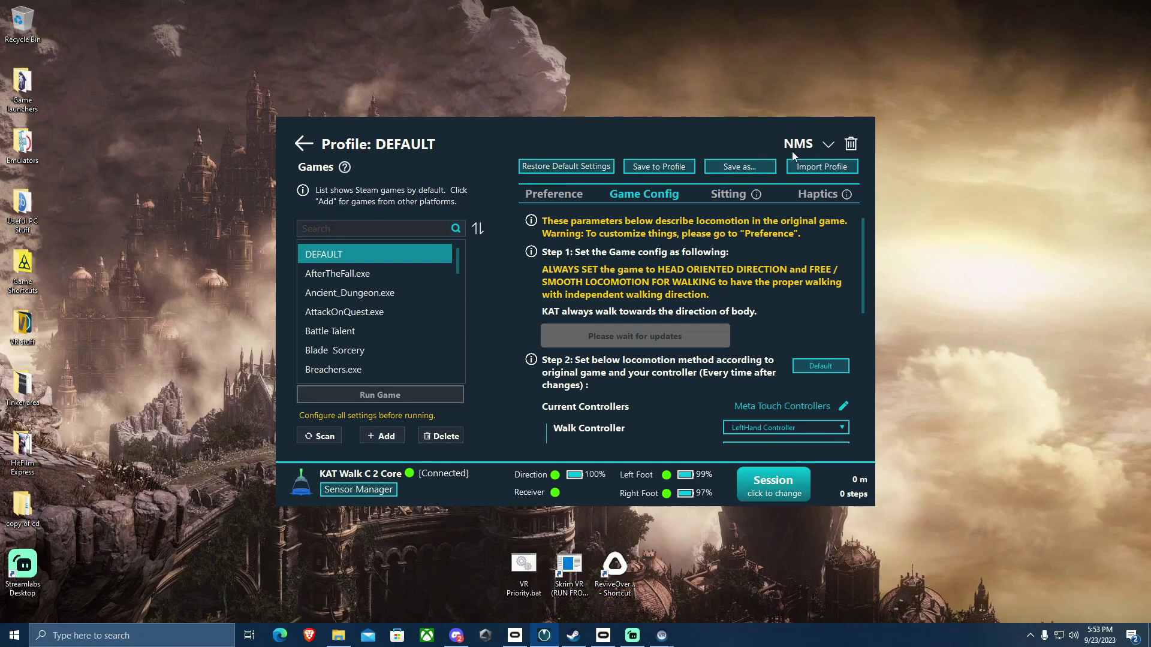
{"action": "scroll", "coordinate": [742, 228], "scroll_direction": "down", "scroll_amount": 3}
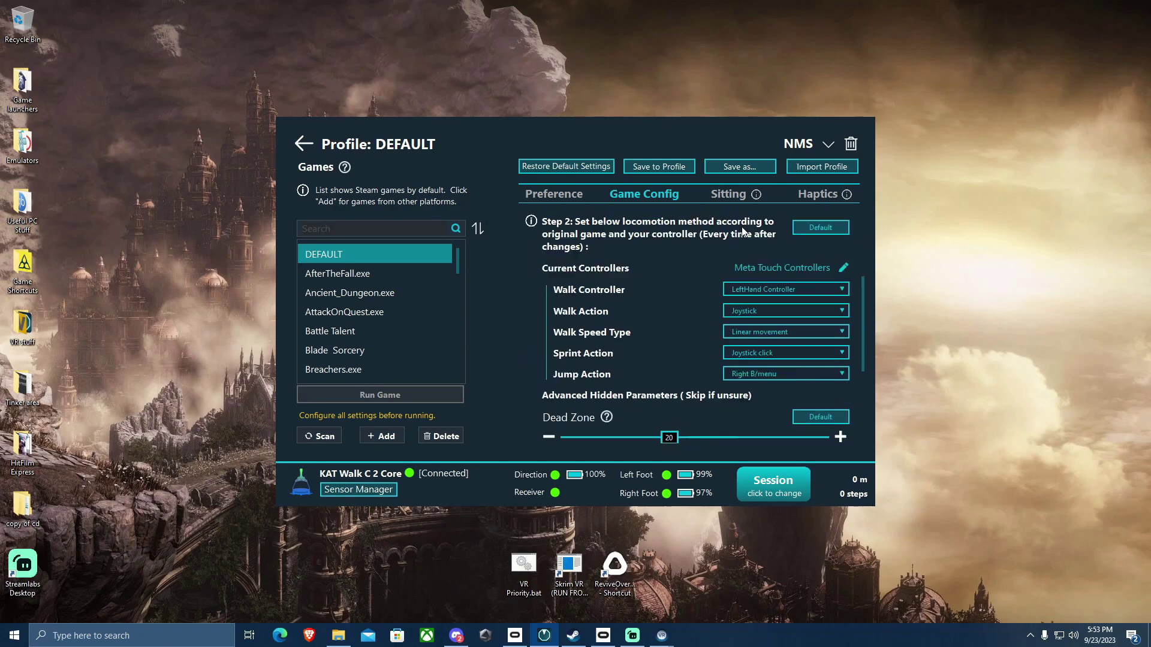
{"action": "scroll", "coordinate": [759, 224], "scroll_direction": "up", "scroll_amount": 2}
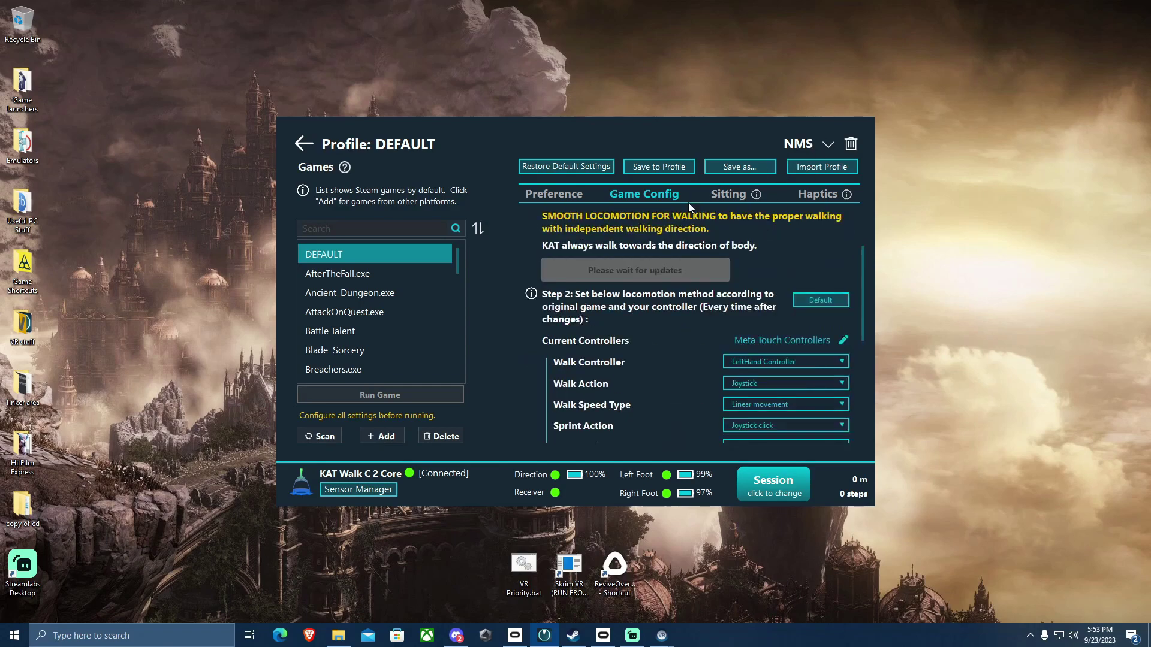
{"action": "scroll", "coordinate": [668, 257], "scroll_direction": "down", "scroll_amount": 2}
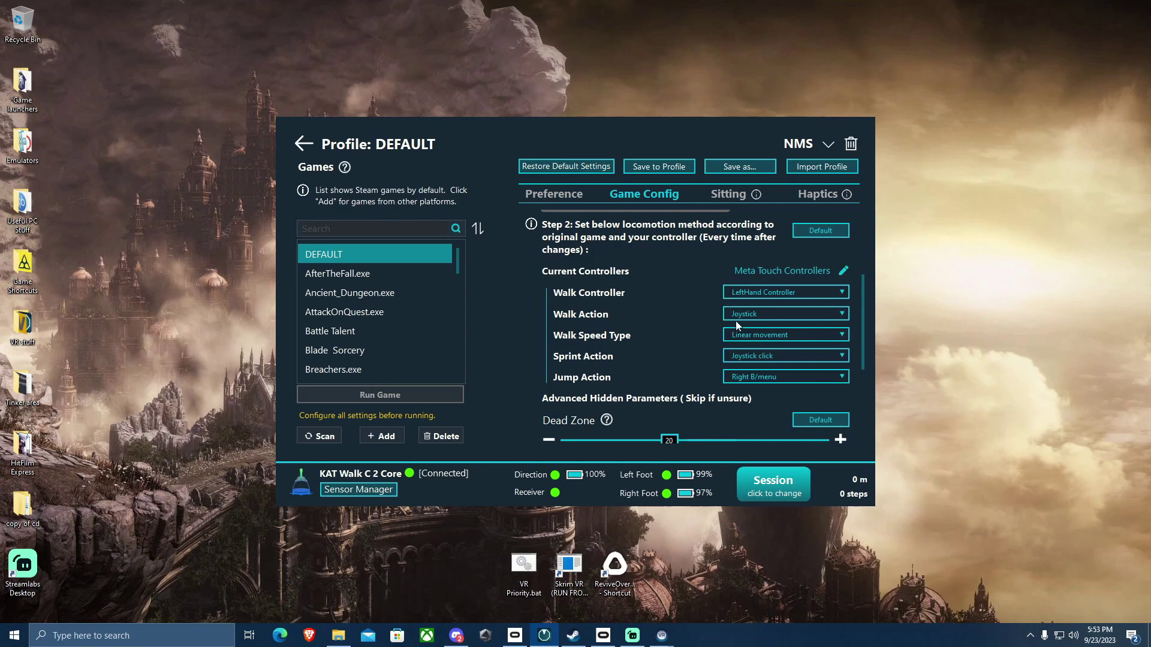
{"action": "scroll", "coordinate": [736, 322], "scroll_direction": "down", "scroll_amount": 3}
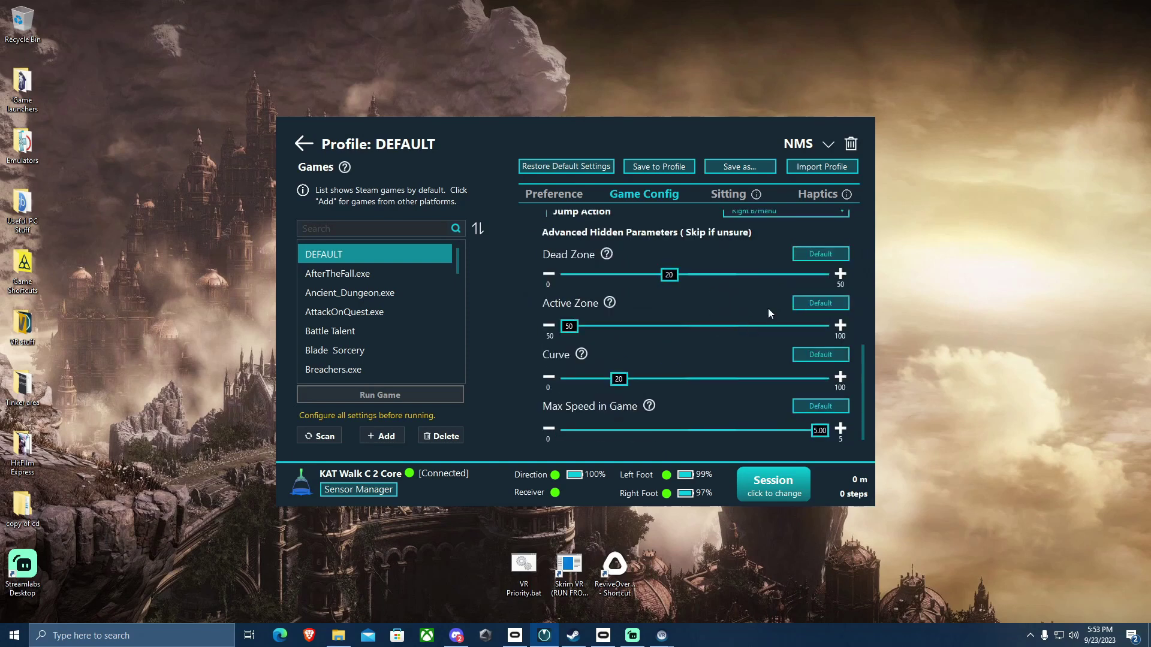
Review the NMS profile's Preference settings, then return to the Game Config tab
{"action": "left_click", "coordinate": [564, 193]}
{"action": "scroll", "coordinate": [621, 283], "scroll_direction": "down", "scroll_amount": 2}
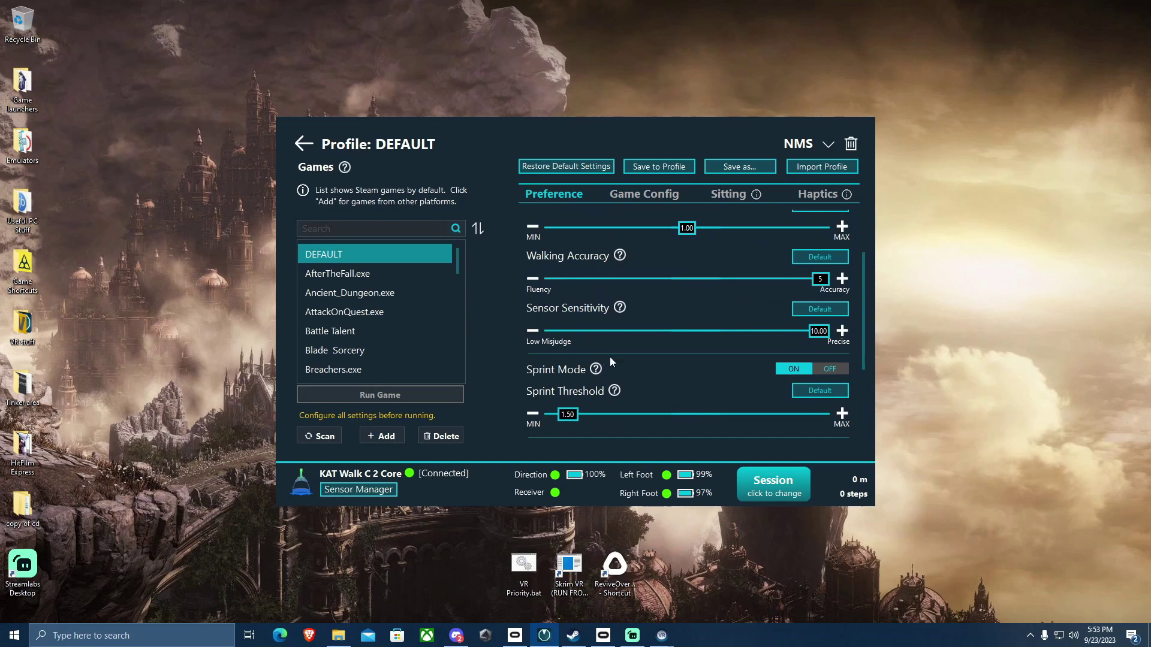
{"action": "scroll", "coordinate": [610, 358], "scroll_direction": "up", "scroll_amount": 2}
{"action": "mouse_move", "coordinate": [622, 329]}
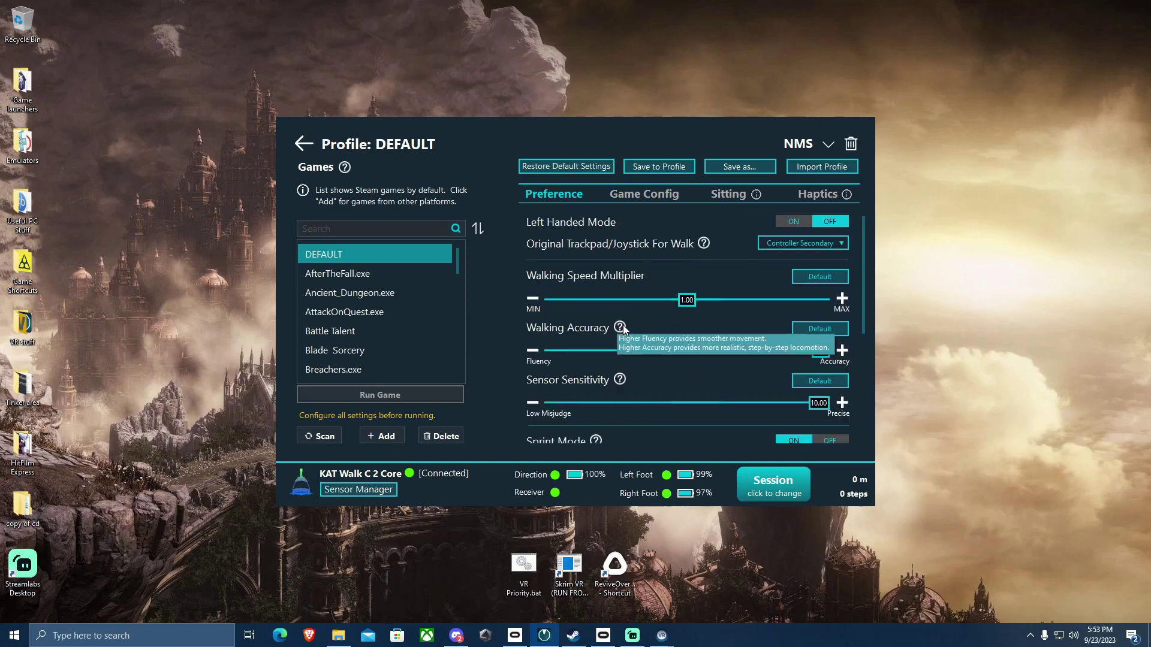
{"action": "mouse_move", "coordinate": [618, 384]}
{"action": "scroll", "coordinate": [618, 385], "scroll_direction": "down", "scroll_amount": 2}
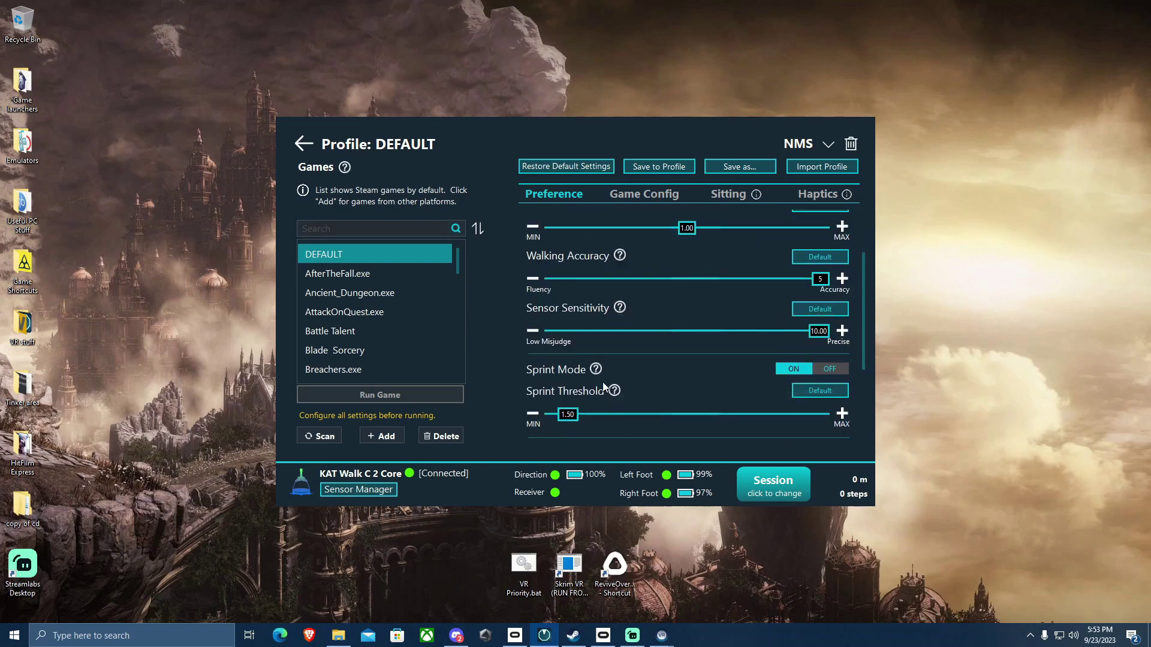
{"action": "scroll", "coordinate": [624, 358], "scroll_direction": "down", "scroll_amount": 2}
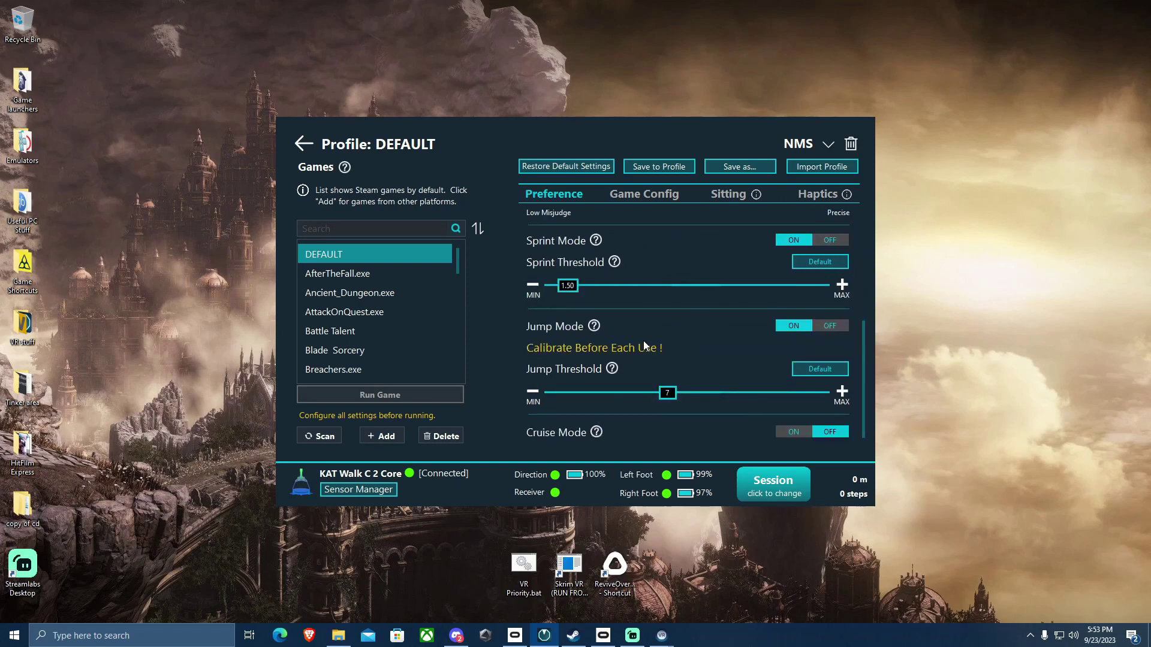
{"action": "scroll", "coordinate": [639, 312], "scroll_direction": "up", "scroll_amount": 5}
{"action": "left_click", "coordinate": [624, 203]}
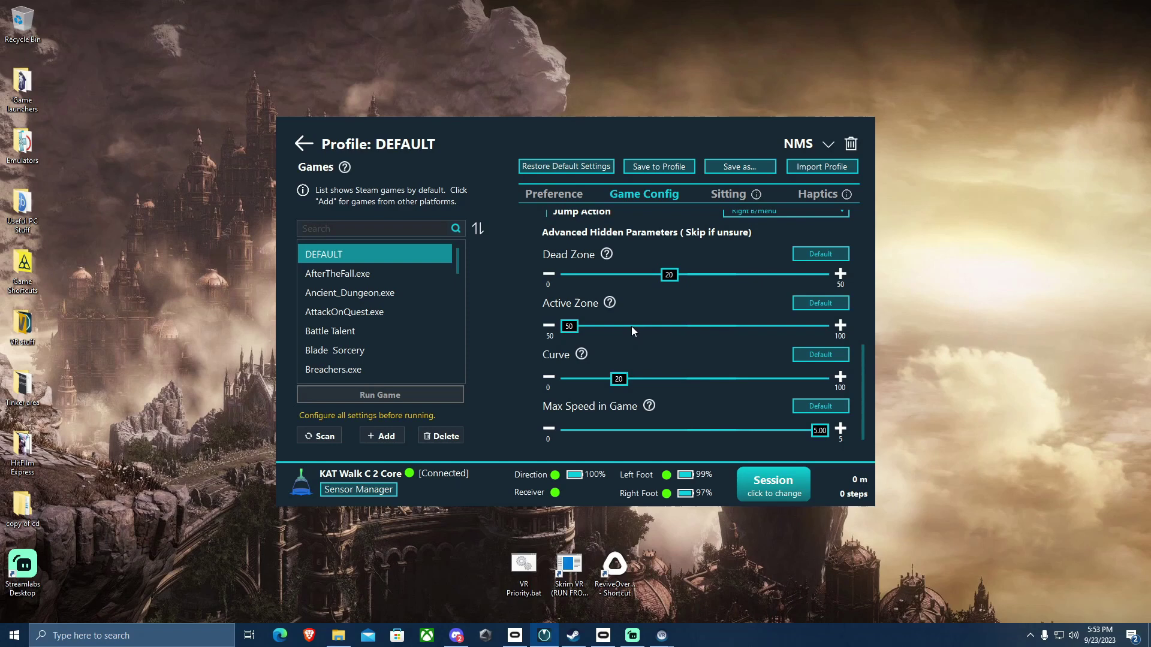
{"action": "mouse_move", "coordinate": [583, 357]}
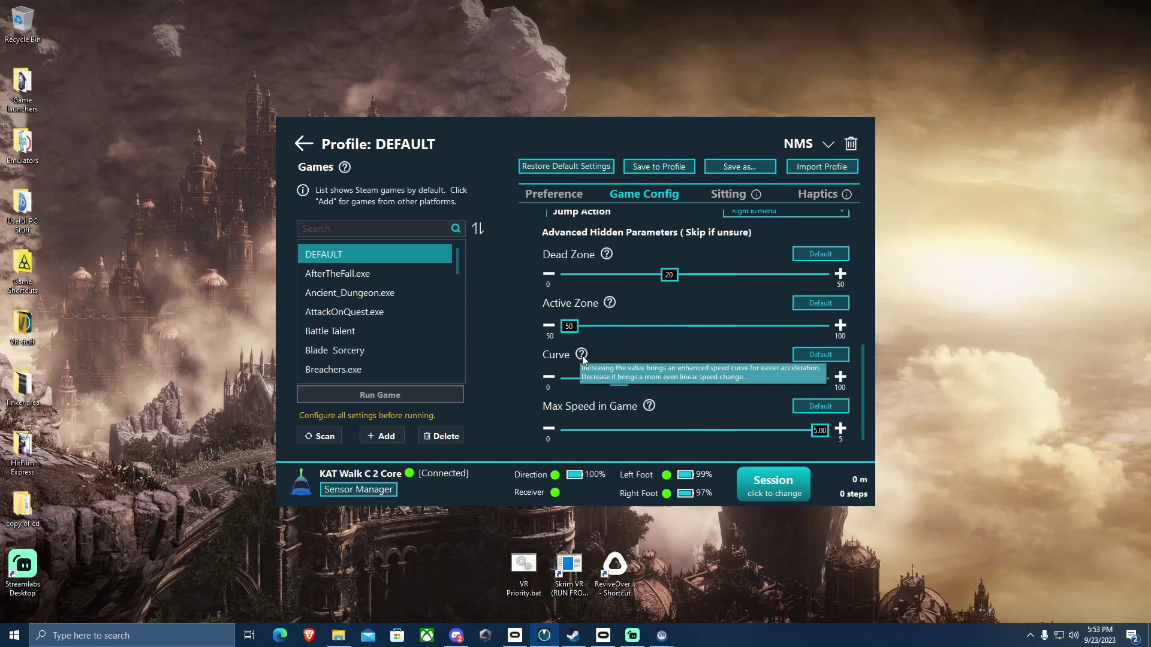
View the AttackOnQuest.exe profile's Preferences and cancel the add-game window without adding anything
{"action": "left_click", "coordinate": [558, 199]}
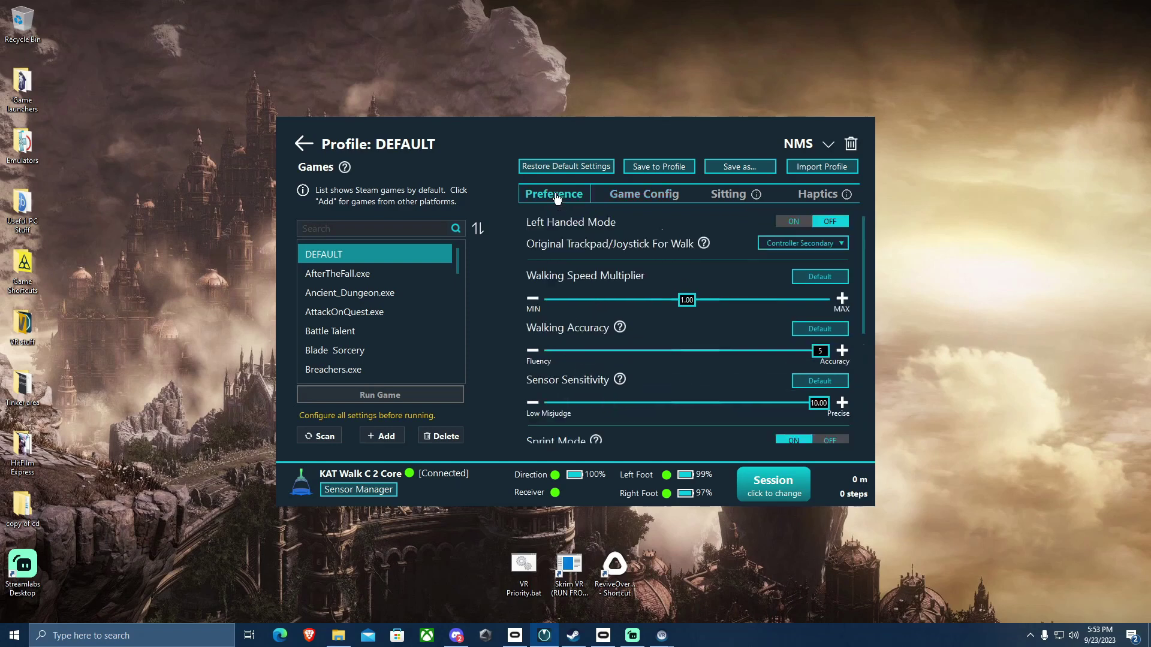
{"action": "left_click", "coordinate": [356, 313]}
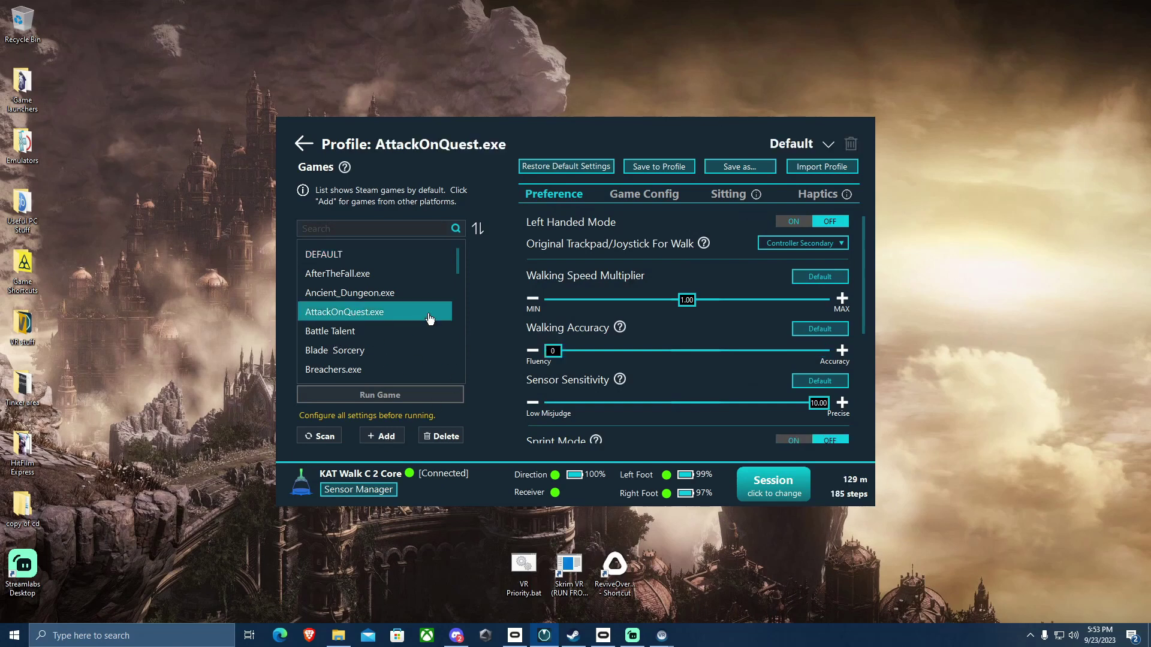
{"action": "left_click", "coordinate": [381, 436]}
{"action": "left_click", "coordinate": [558, 250]}
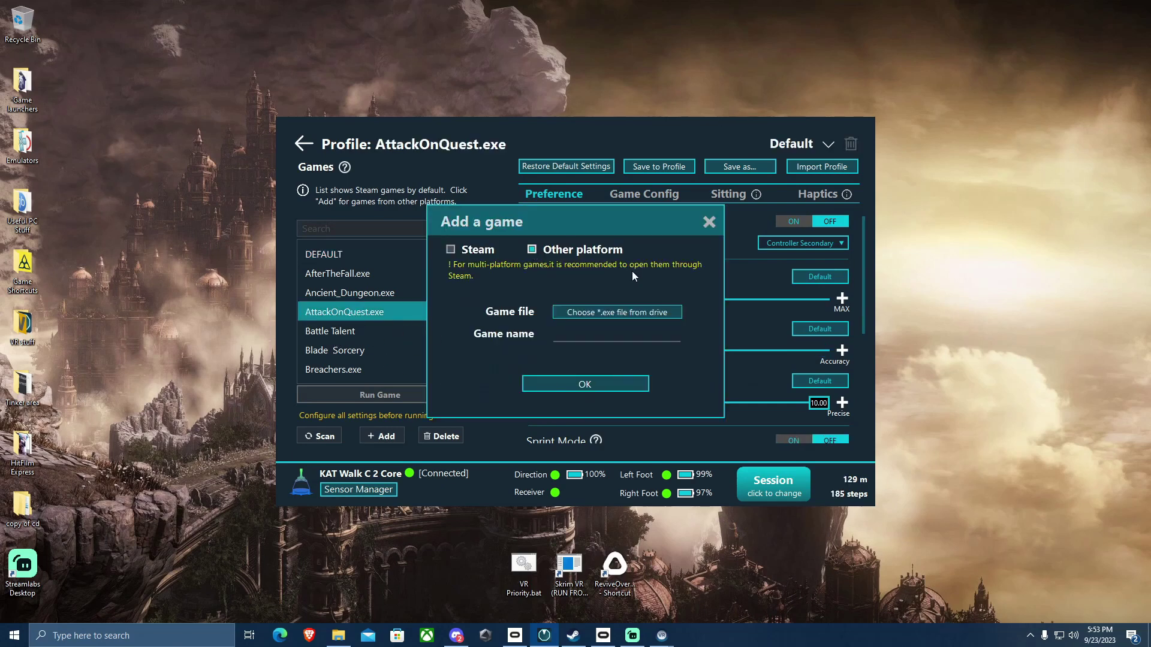
{"action": "left_click", "coordinate": [709, 222]}
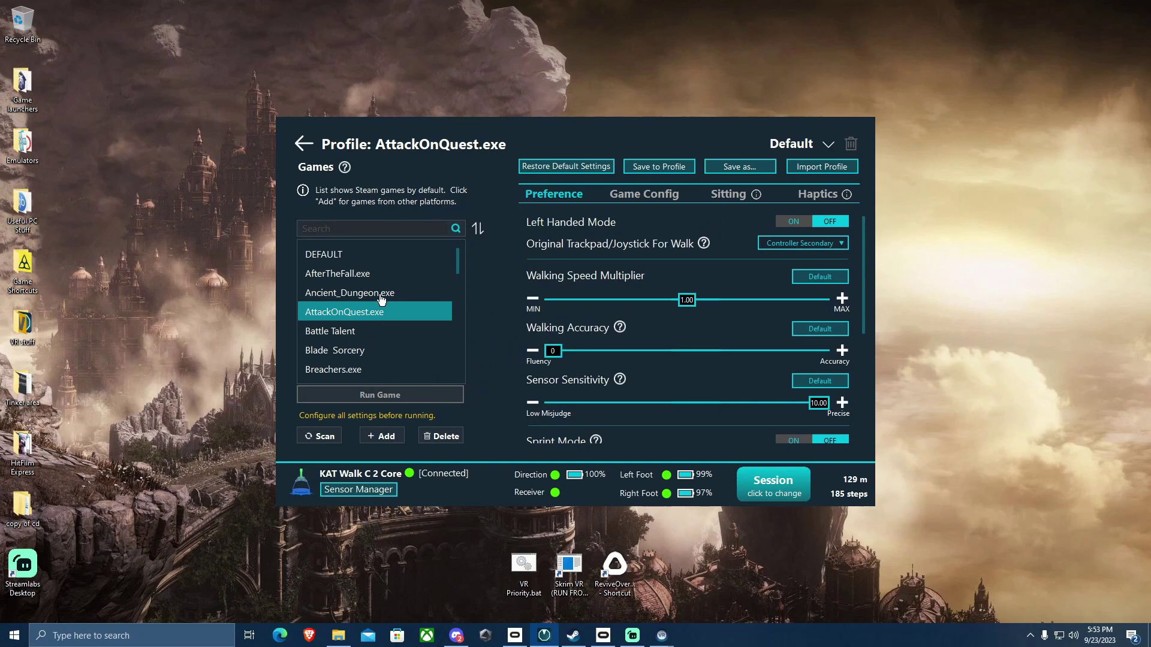
View the Ancient_Dungeon.exe profile, then return to DEFAULT and its saved-profile list
{"action": "scroll", "coordinate": [382, 316], "scroll_direction": "down", "scroll_amount": 10}
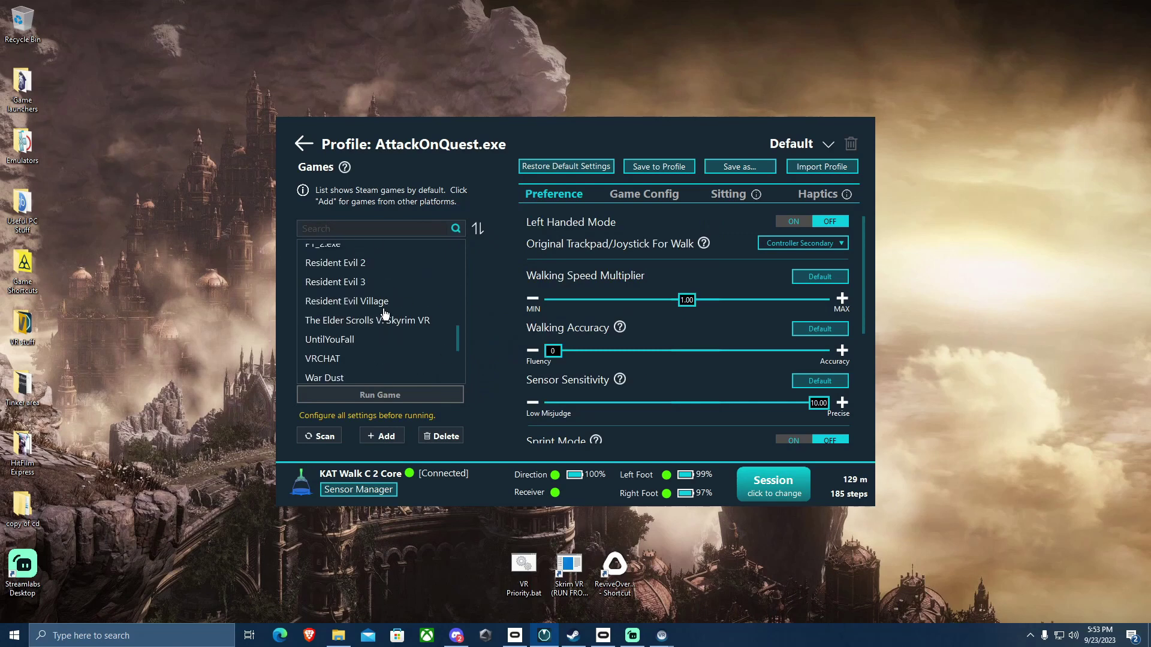
{"action": "scroll", "coordinate": [381, 334], "scroll_direction": "up", "scroll_amount": 5}
{"action": "scroll", "coordinate": [382, 333], "scroll_direction": "up", "scroll_amount": 5}
{"action": "left_click", "coordinate": [378, 265]}
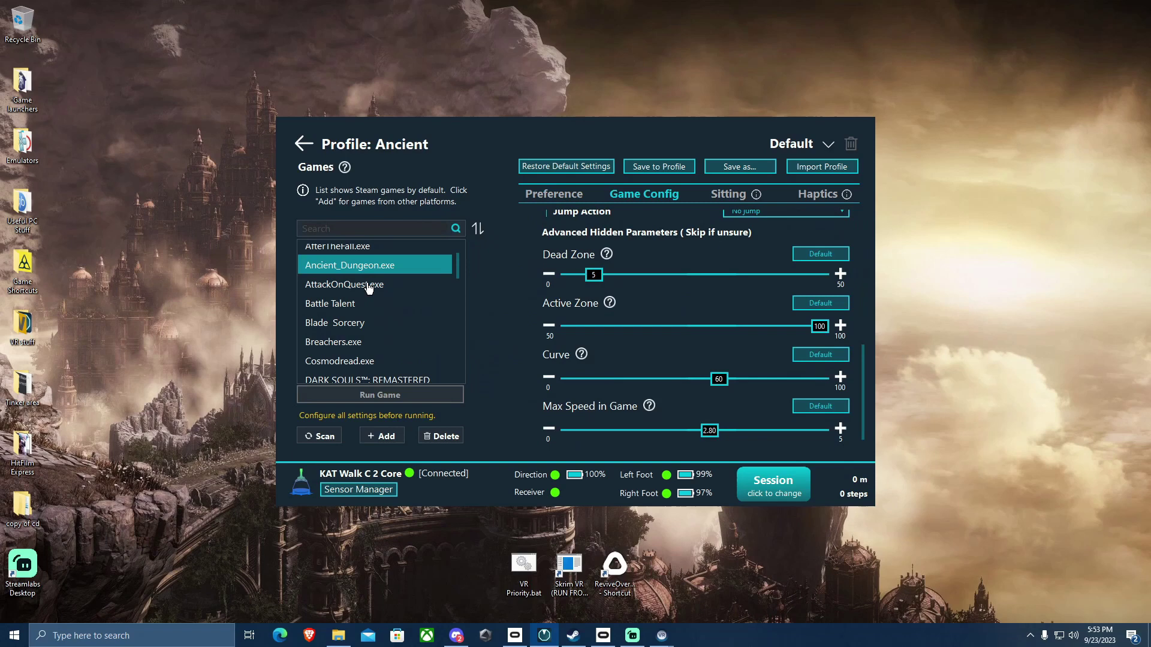
{"action": "scroll", "coordinate": [379, 286], "scroll_direction": "up", "scroll_amount": 2}
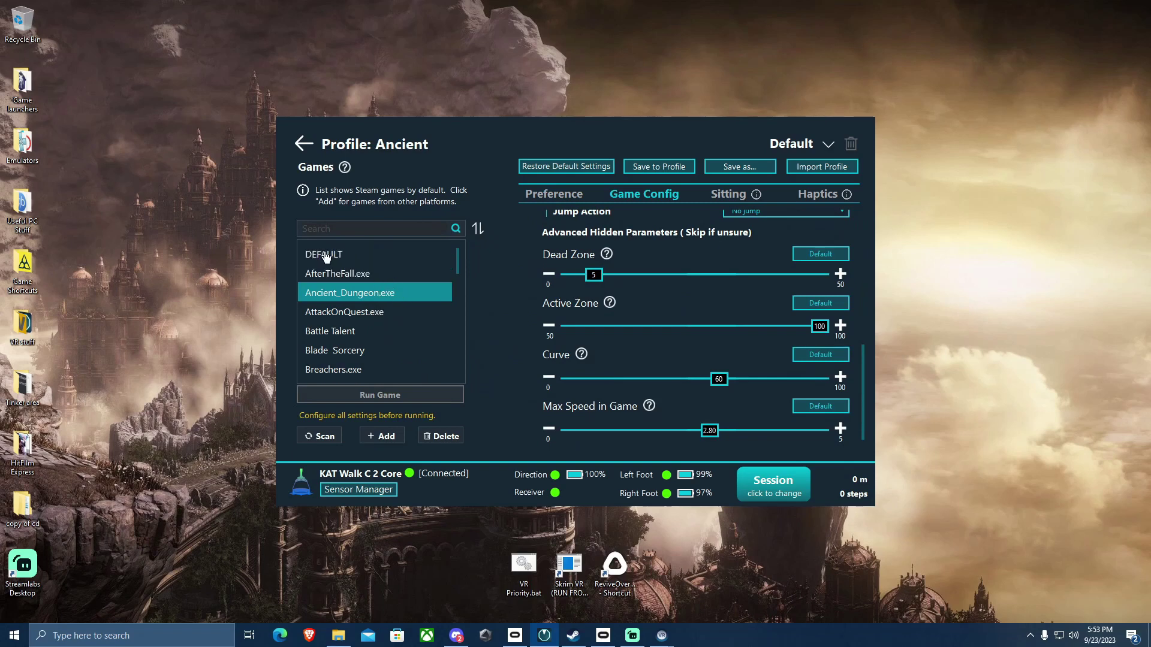
{"action": "left_click", "coordinate": [325, 257]}
{"action": "left_click", "coordinate": [817, 148]}
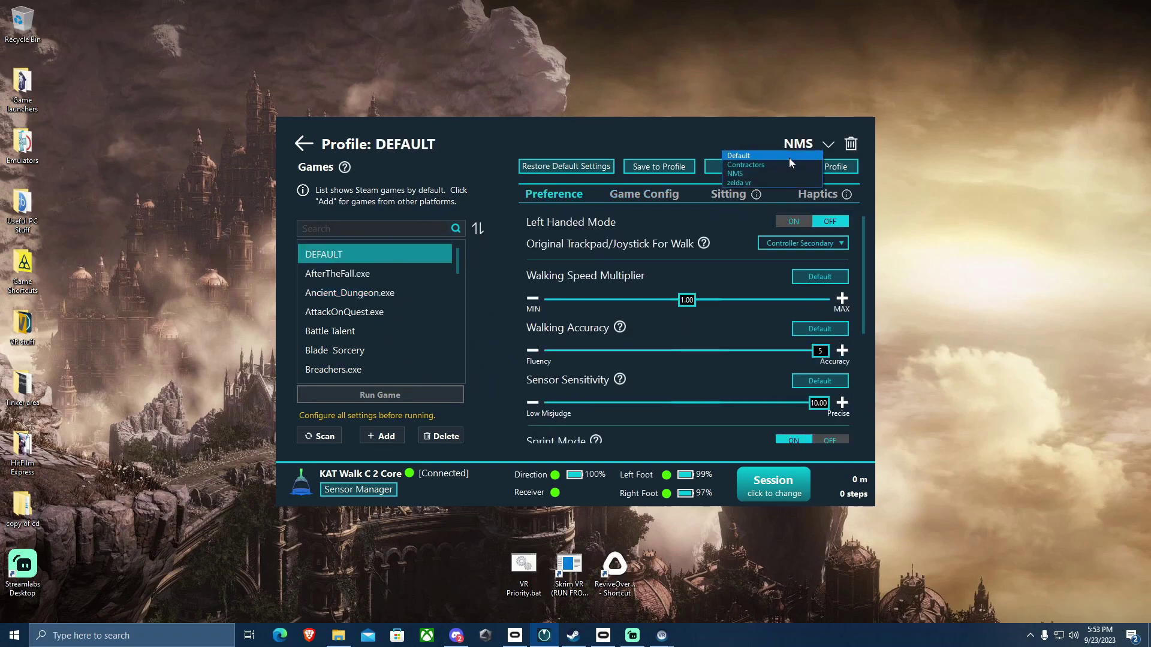
Load Contractors for the DEFAULT game and bring up the Oculus Library
{"action": "left_click", "coordinate": [771, 165]}
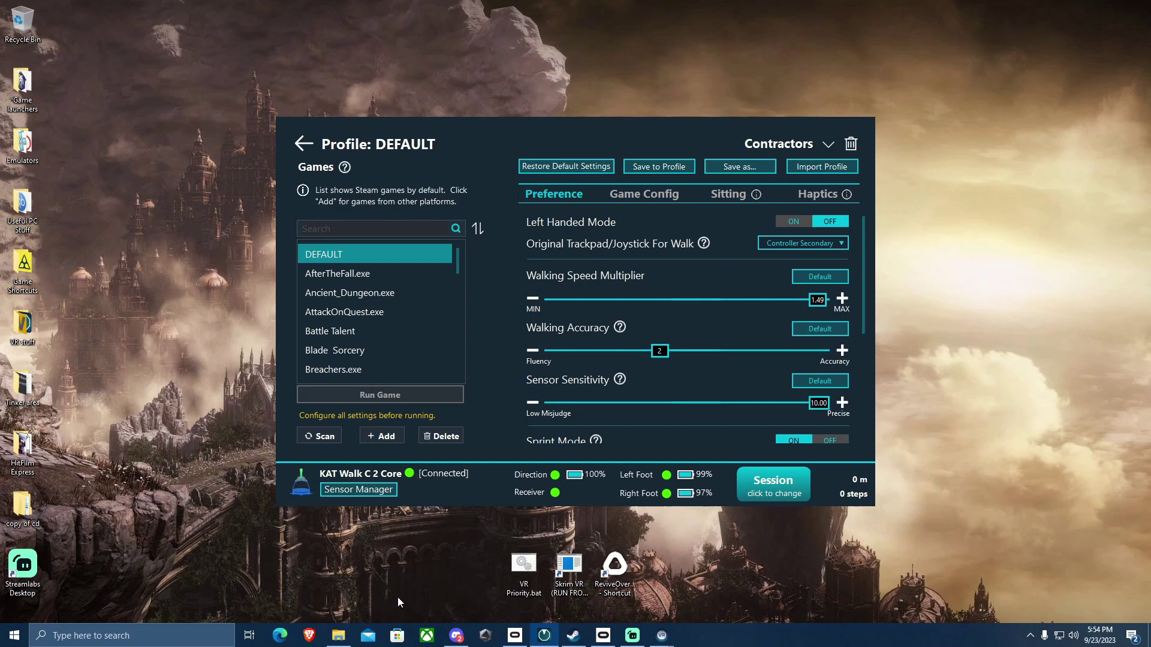
{"action": "left_click", "coordinate": [515, 636]}
{"action": "mouse_move", "coordinate": [520, 324]}
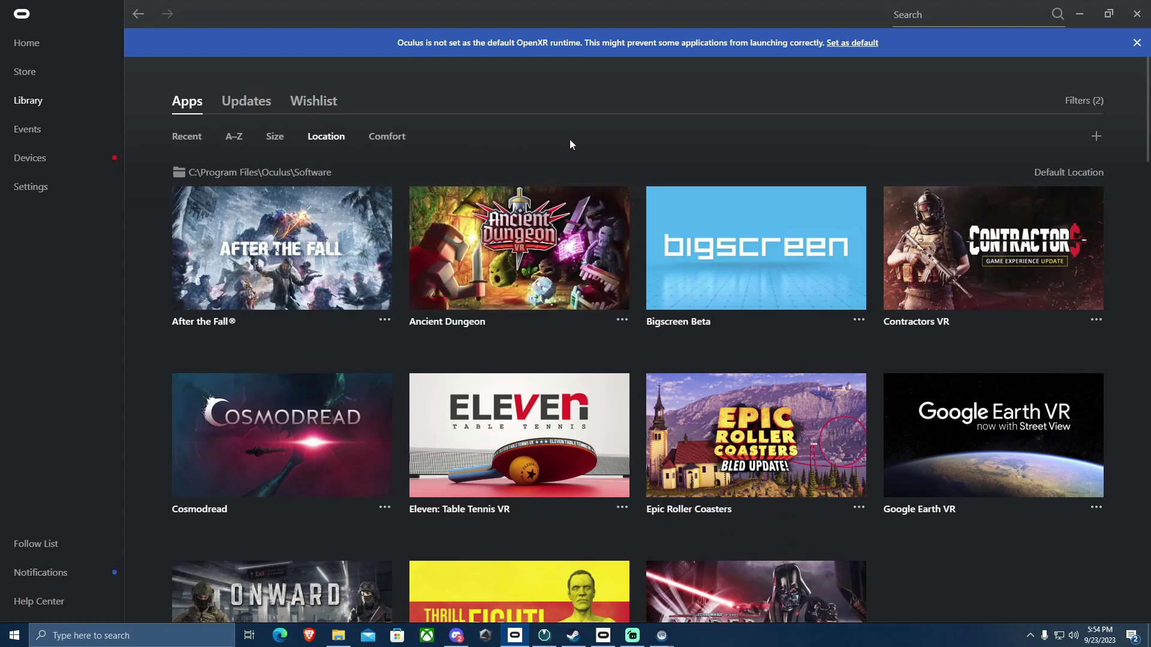
Copy Ancient Dungeon's install location from its Details panel in the Oculus Library
{"action": "left_click", "coordinate": [1079, 13]}
{"action": "left_click", "coordinate": [339, 634]}
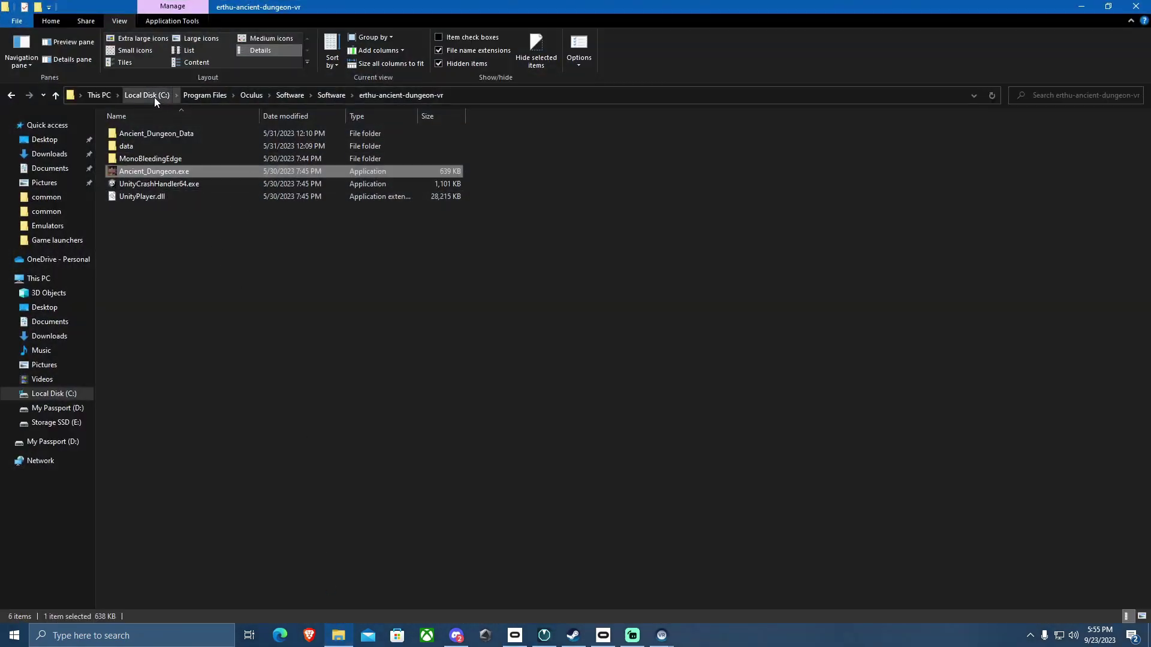
{"action": "left_click", "coordinate": [516, 636]}
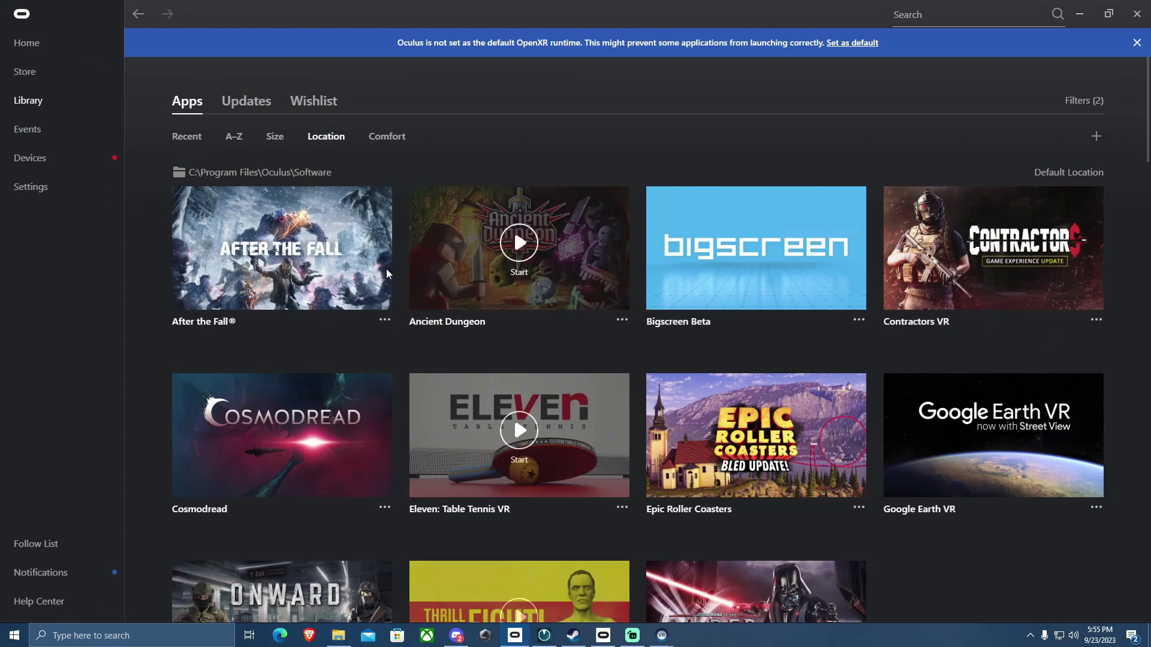
{"action": "left_click", "coordinate": [621, 320]}
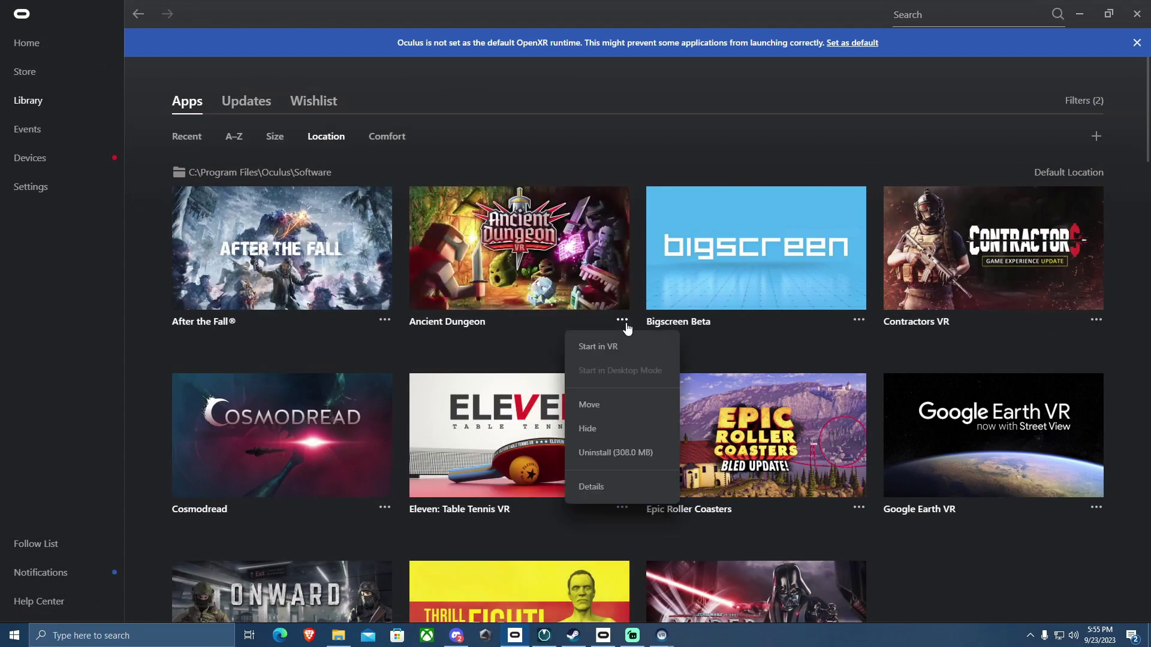
{"action": "left_click", "coordinate": [609, 498]}
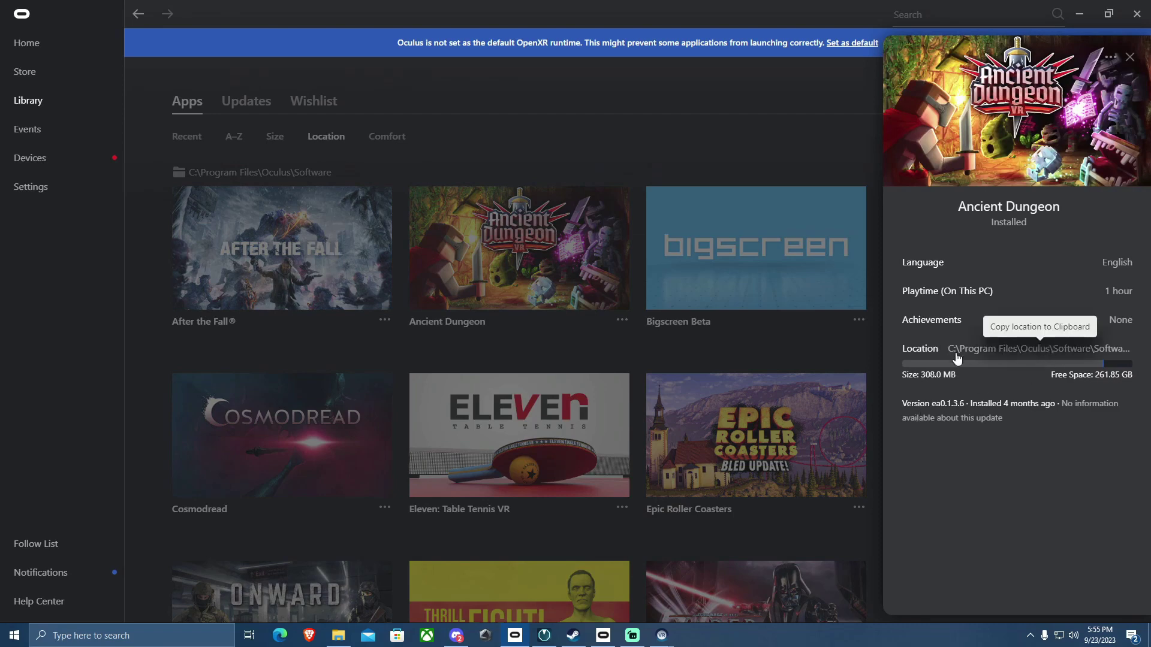
{"action": "left_click", "coordinate": [1015, 355]}
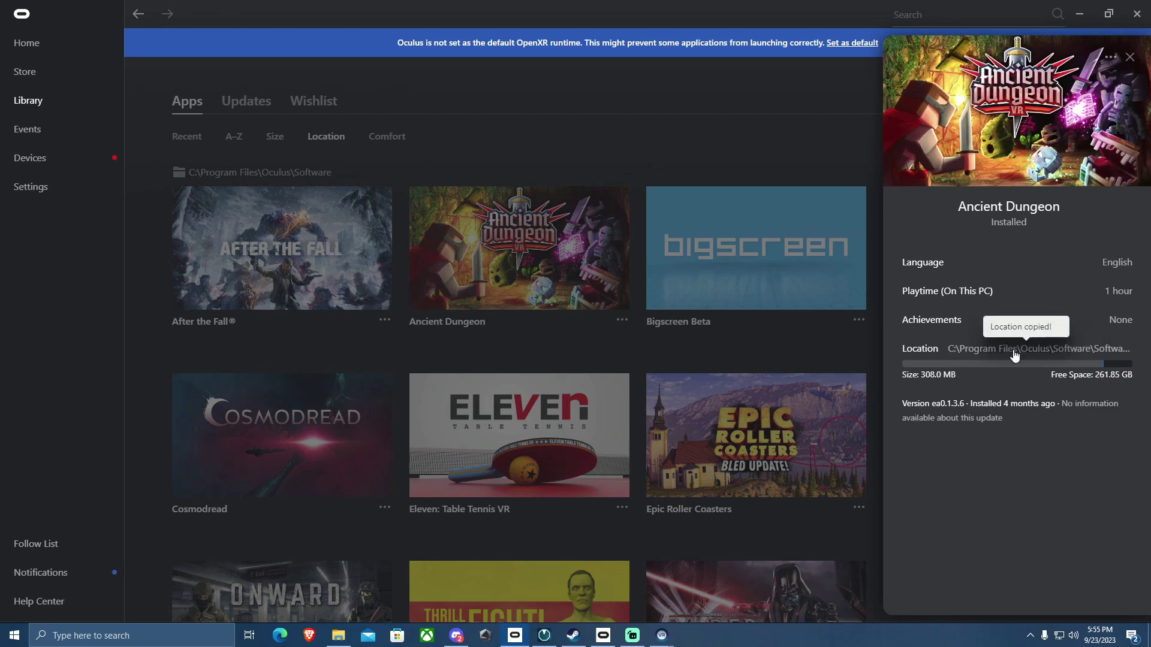
{"action": "left_click", "coordinate": [338, 635]}
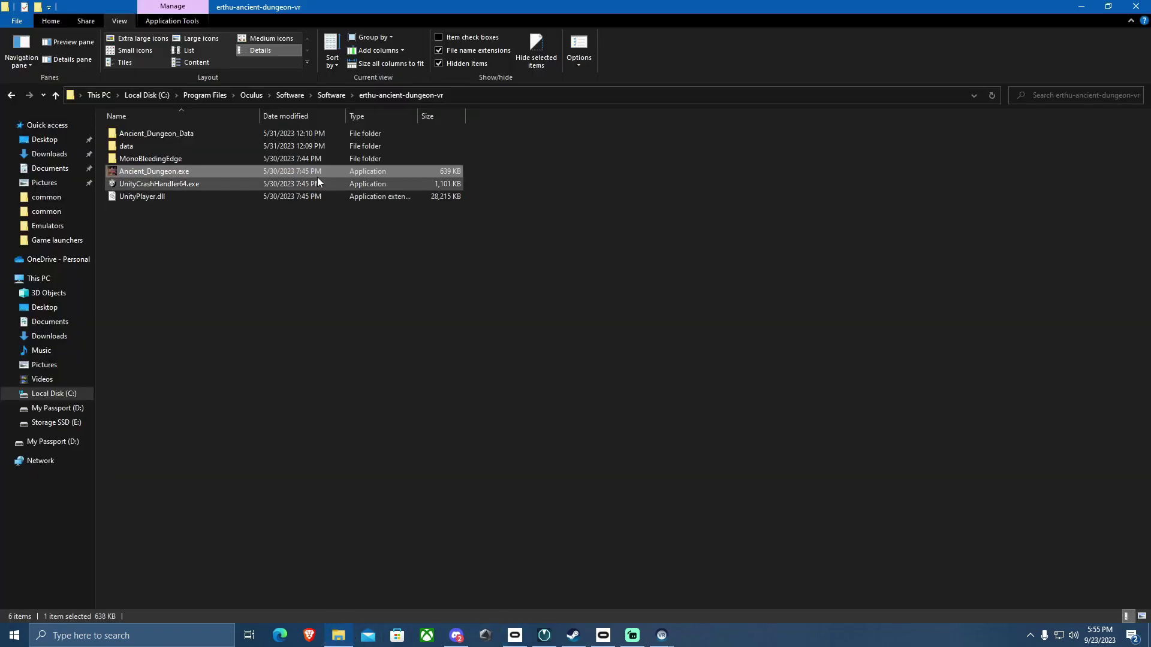
{"action": "left_click", "coordinate": [473, 95]}
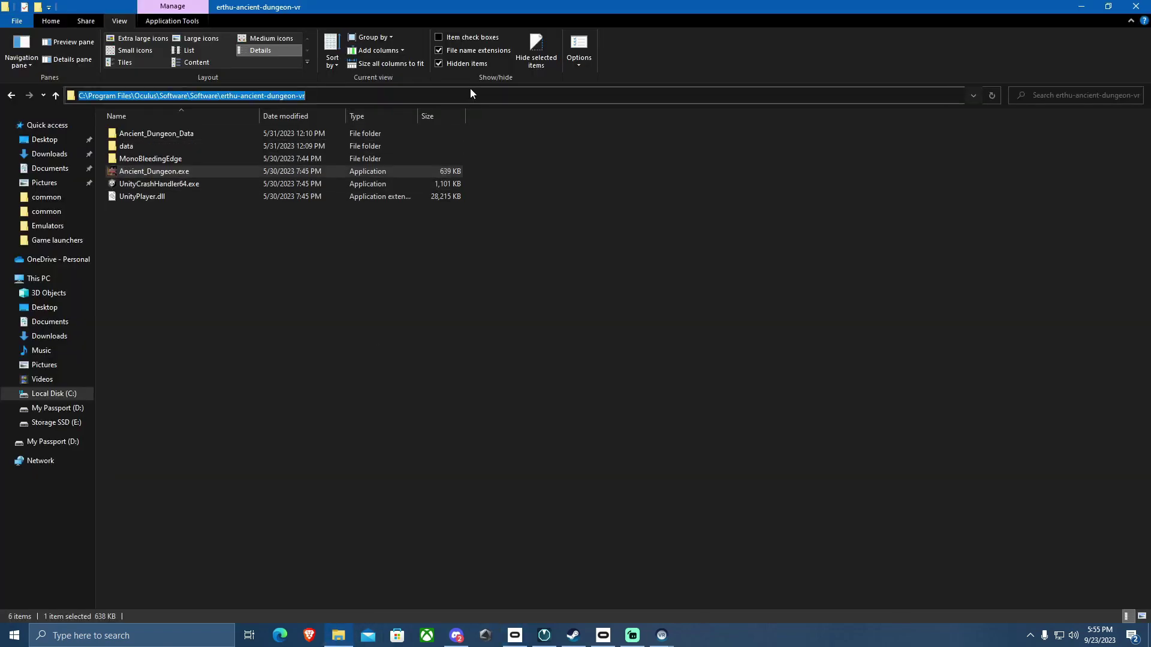
{"action": "type", "text": "C:\\Program Files\\Oculus\\Software\\Software\\erthu-ancient-dungeon-vr"}
{"action": "key", "text": "Return"}
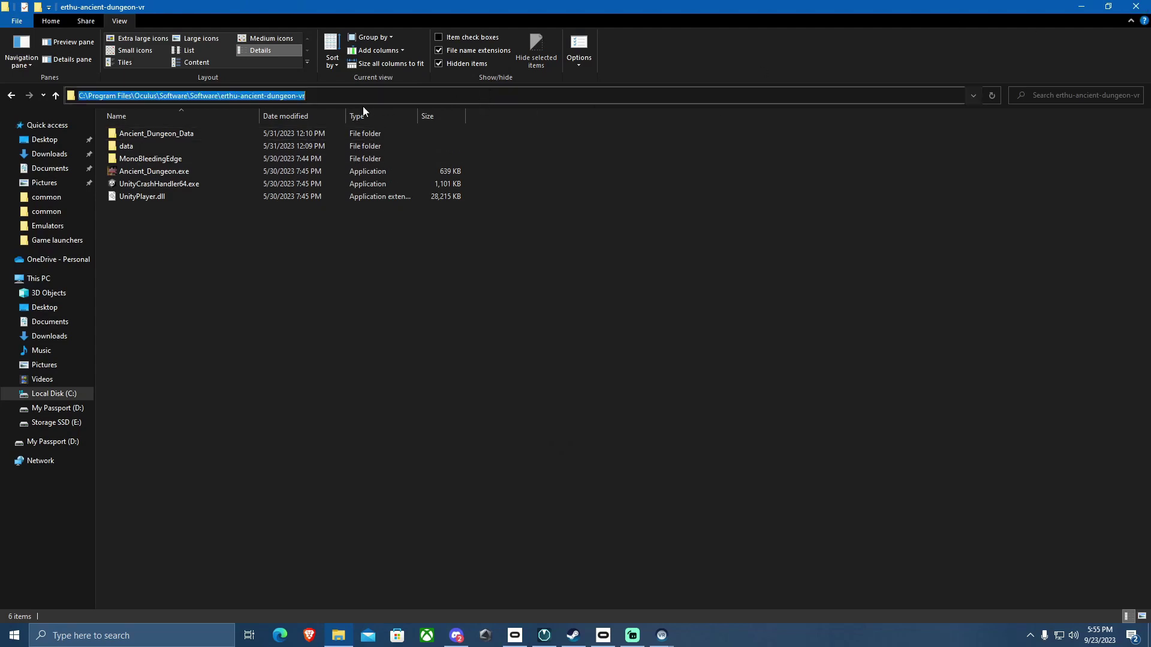
{"action": "left_click", "coordinate": [45, 184]}
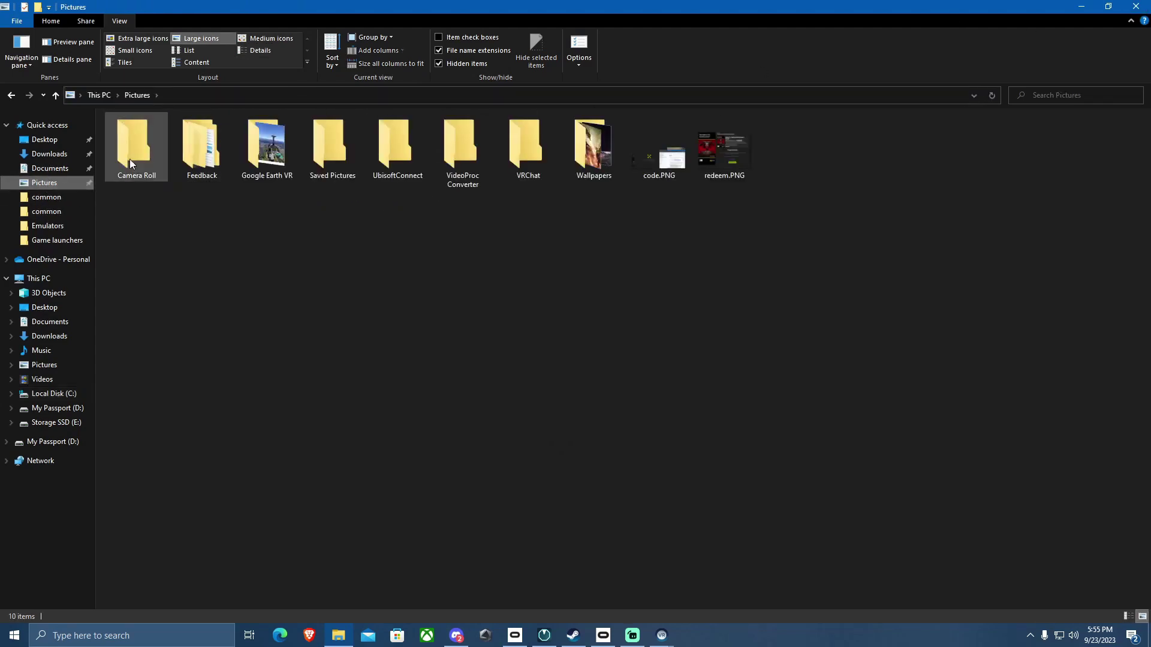
{"action": "left_click", "coordinate": [46, 367]}
{"action": "left_click", "coordinate": [46, 283]}
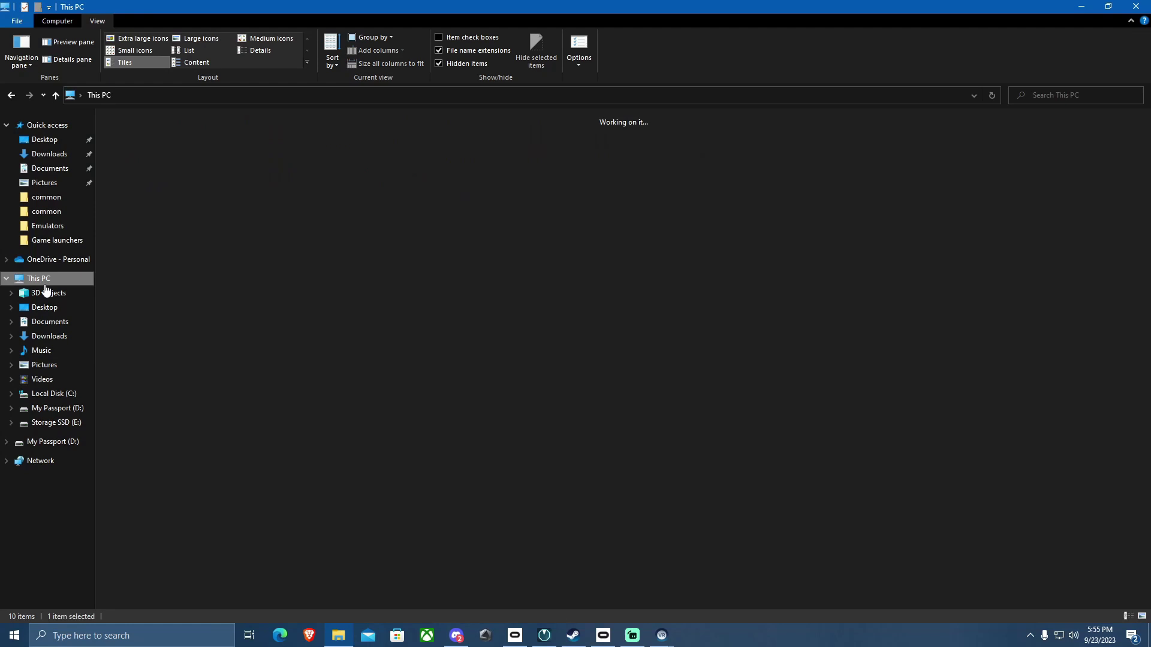
{"action": "left_click", "coordinate": [135, 102]}
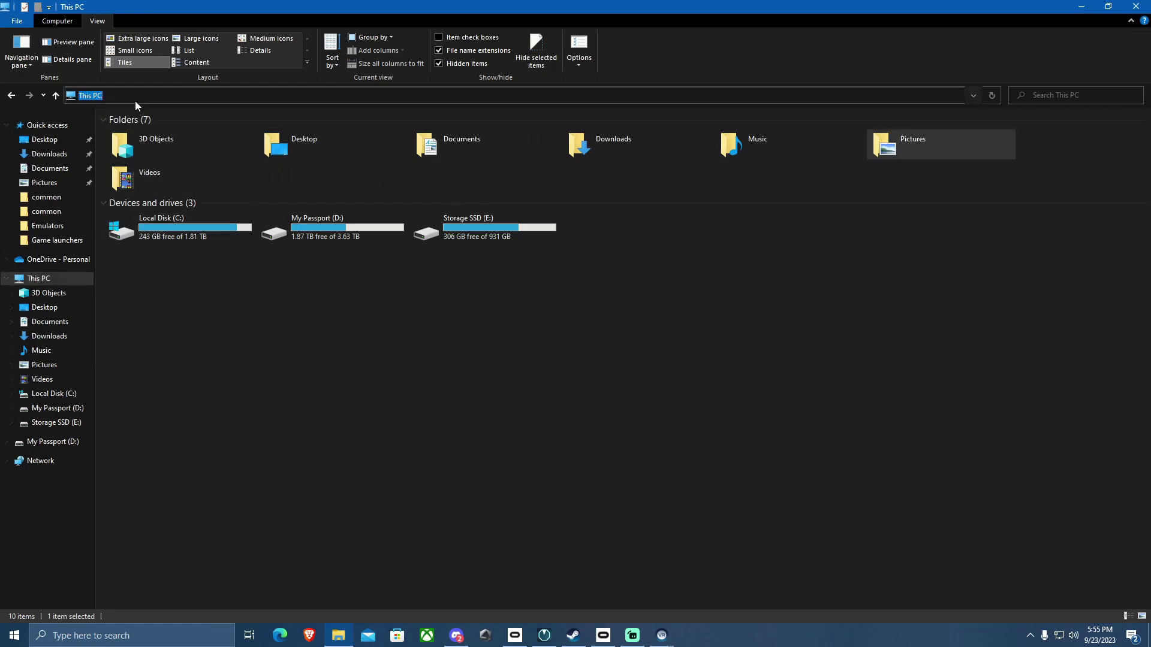
{"action": "type", "text": "C:\\Program Files\\Oculus\\Software\\Software\\erthu-ancient-dungeon-vr\\"}
{"action": "key", "text": "Return"}
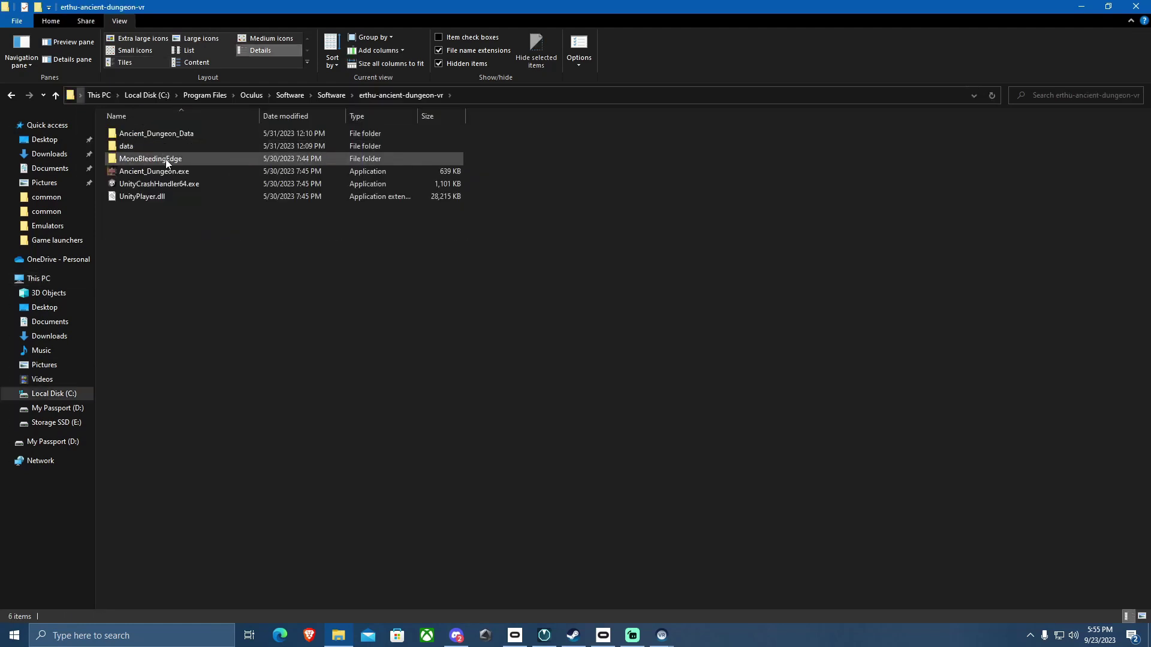
{"action": "left_click", "coordinate": [515, 635]}
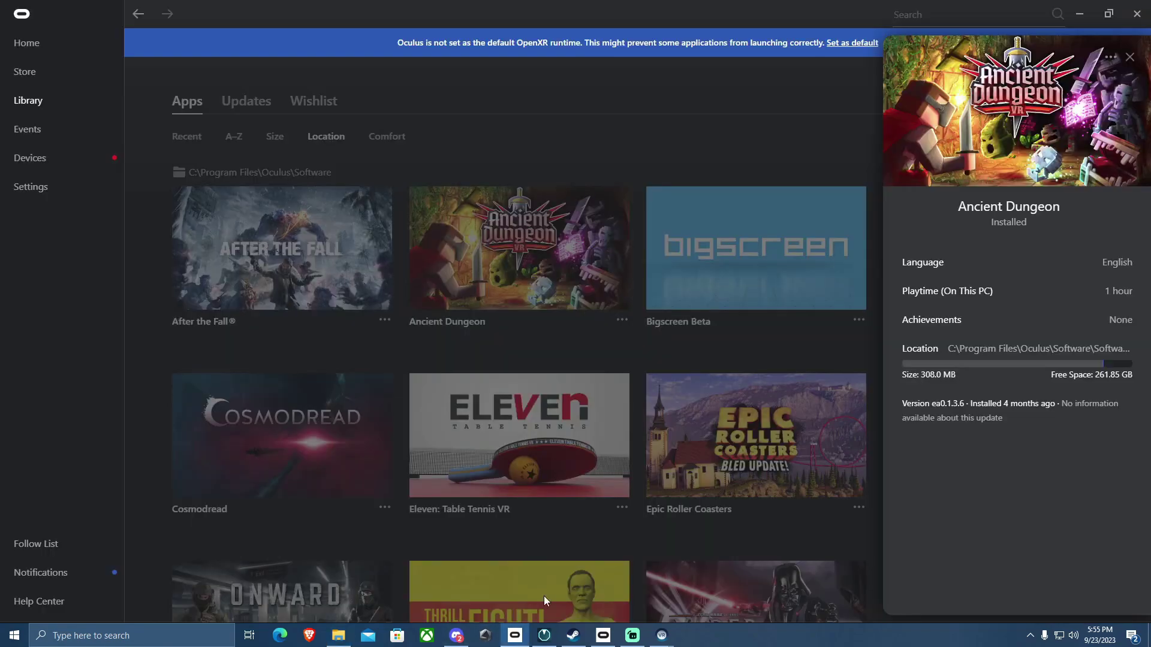
{"action": "left_click", "coordinate": [1079, 13]}
{"action": "left_click", "coordinate": [157, 172]}
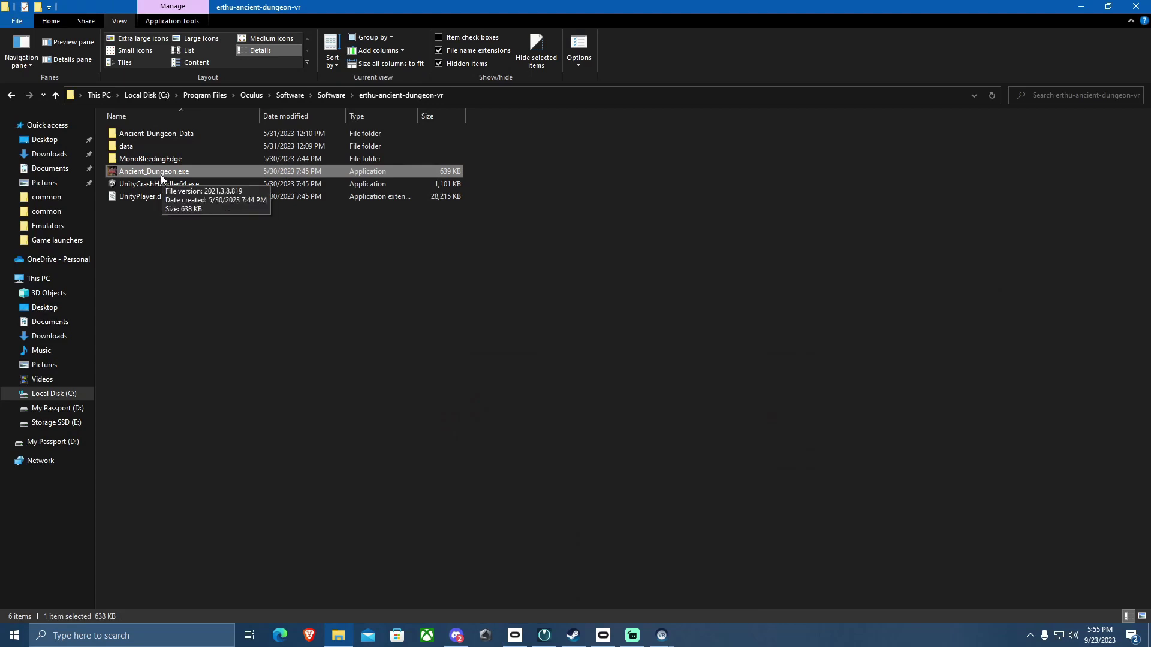
{"action": "left_click", "coordinate": [41, 20]}
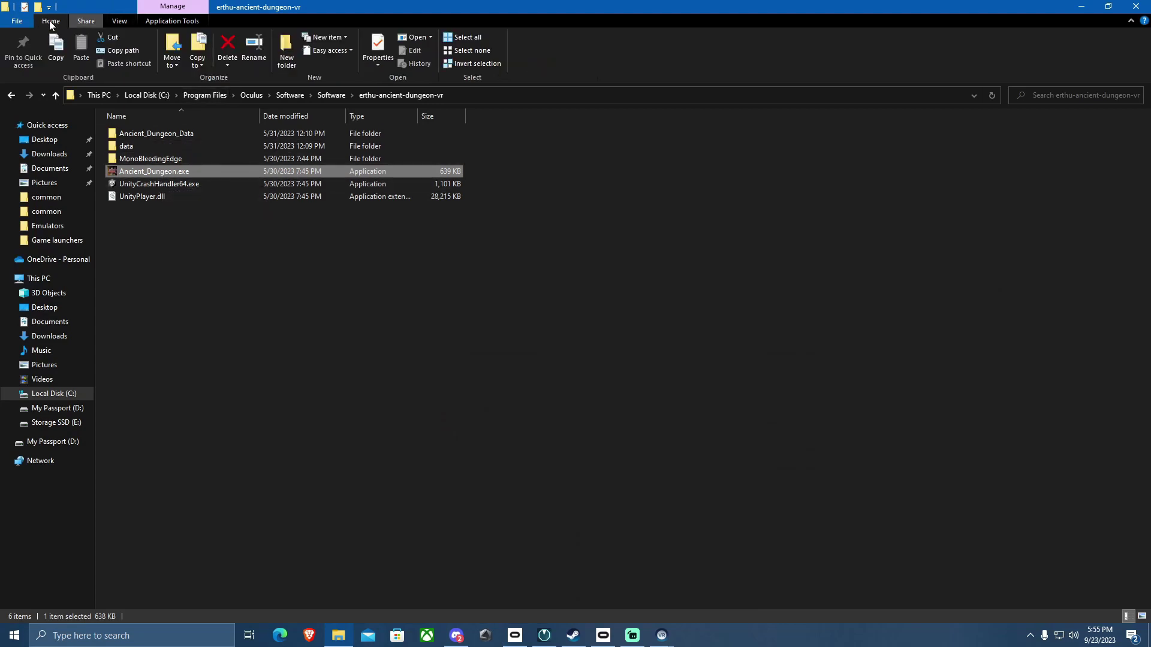
{"action": "left_click", "coordinate": [124, 23]}
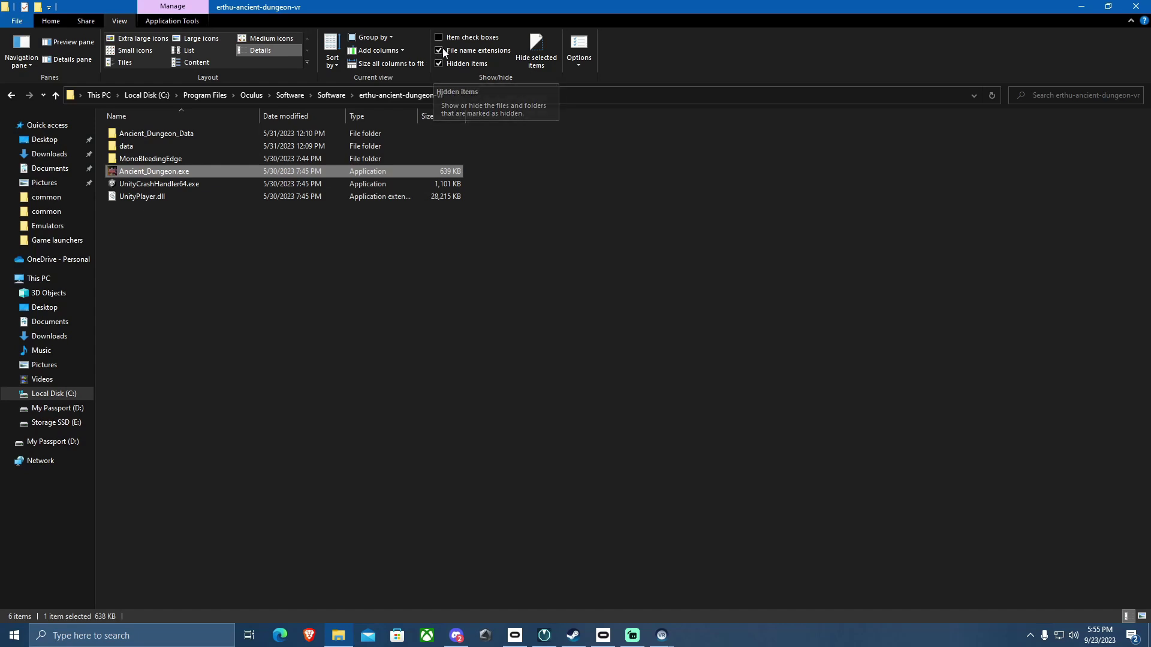
Set Ancient_Dungeon.exe to Windows 7 compatibility mode with run as administrator, and apply it
{"action": "right_click", "coordinate": [184, 174]}
{"action": "left_click", "coordinate": [215, 492]}
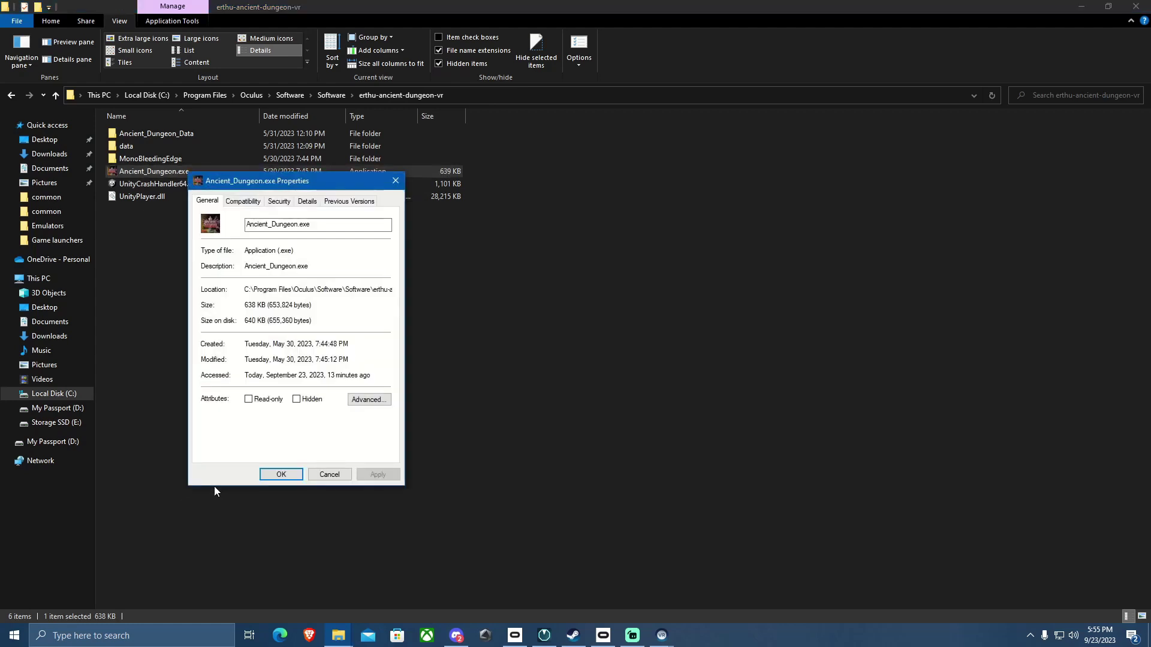
{"action": "left_click", "coordinate": [240, 207]}
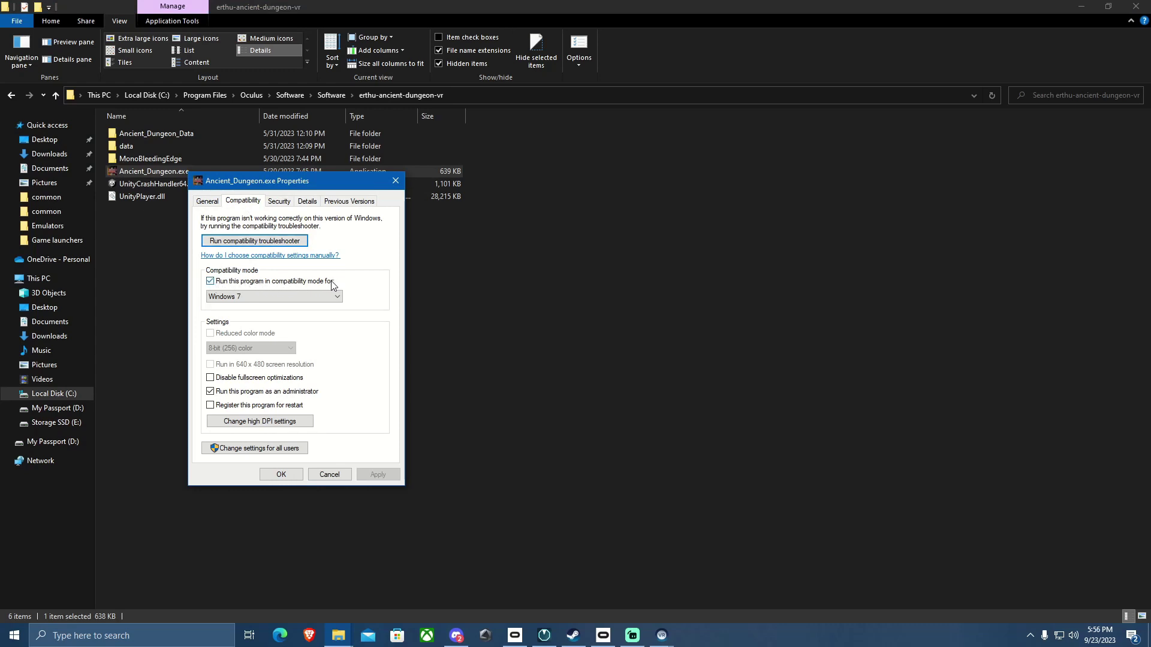
{"action": "left_click", "coordinate": [298, 297]}
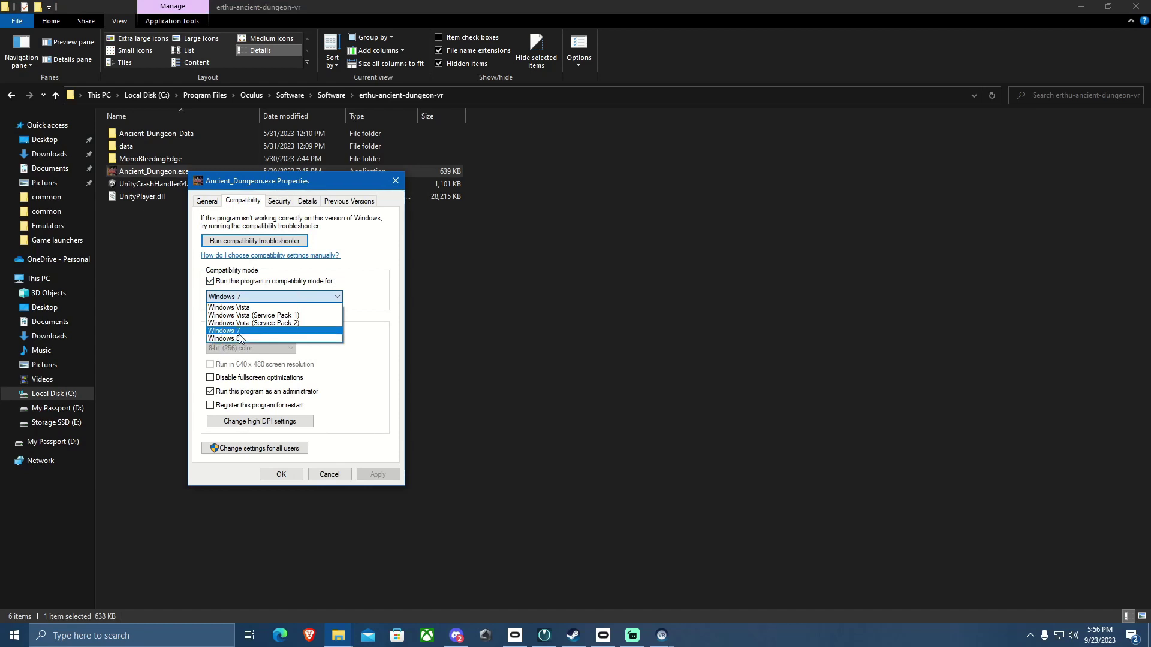
{"action": "left_click", "coordinate": [239, 337]}
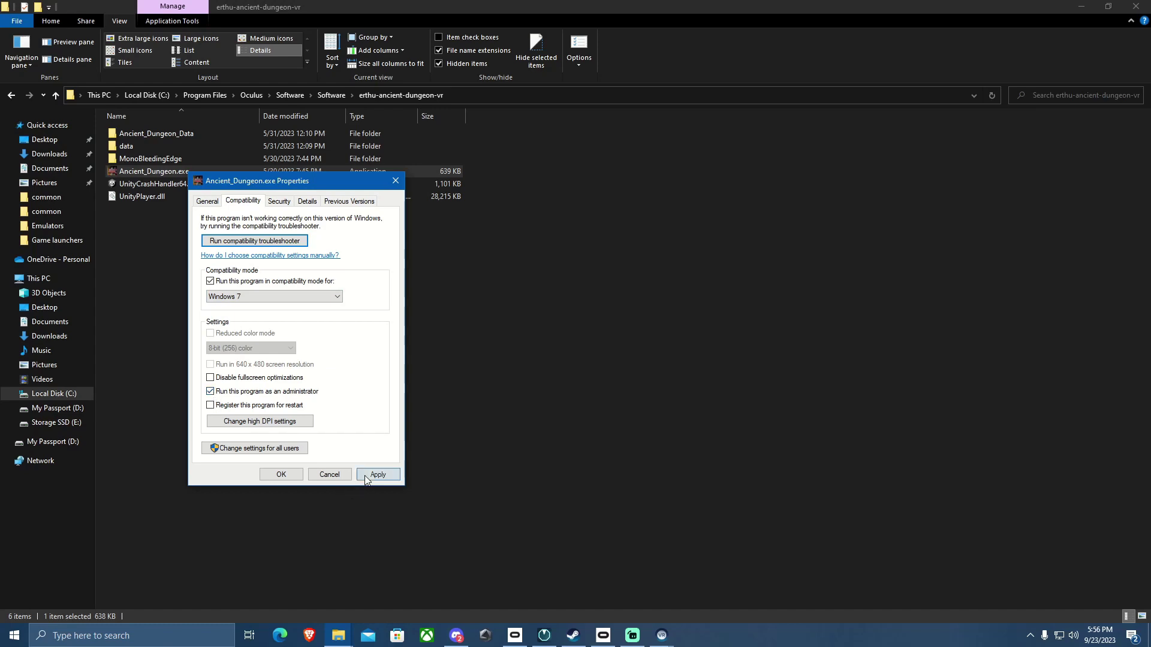
{"action": "left_click", "coordinate": [288, 473]}
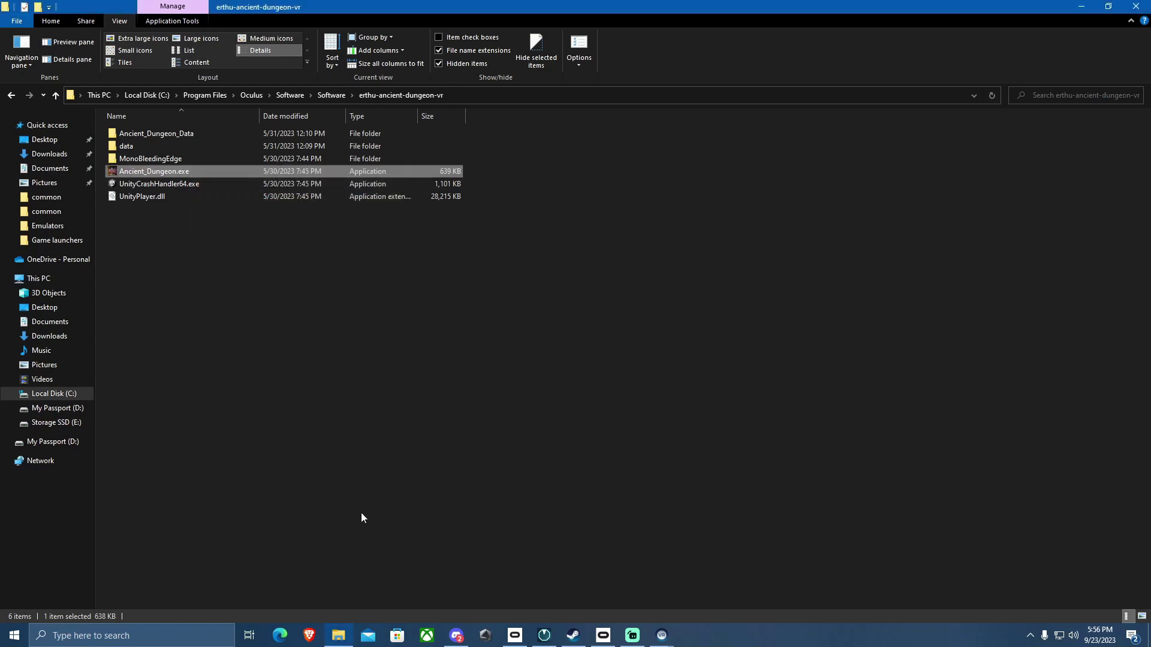
Add Ancient_Dungeon.exe to the Steam library as a non-Steam game
{"action": "left_click", "coordinate": [573, 636]}
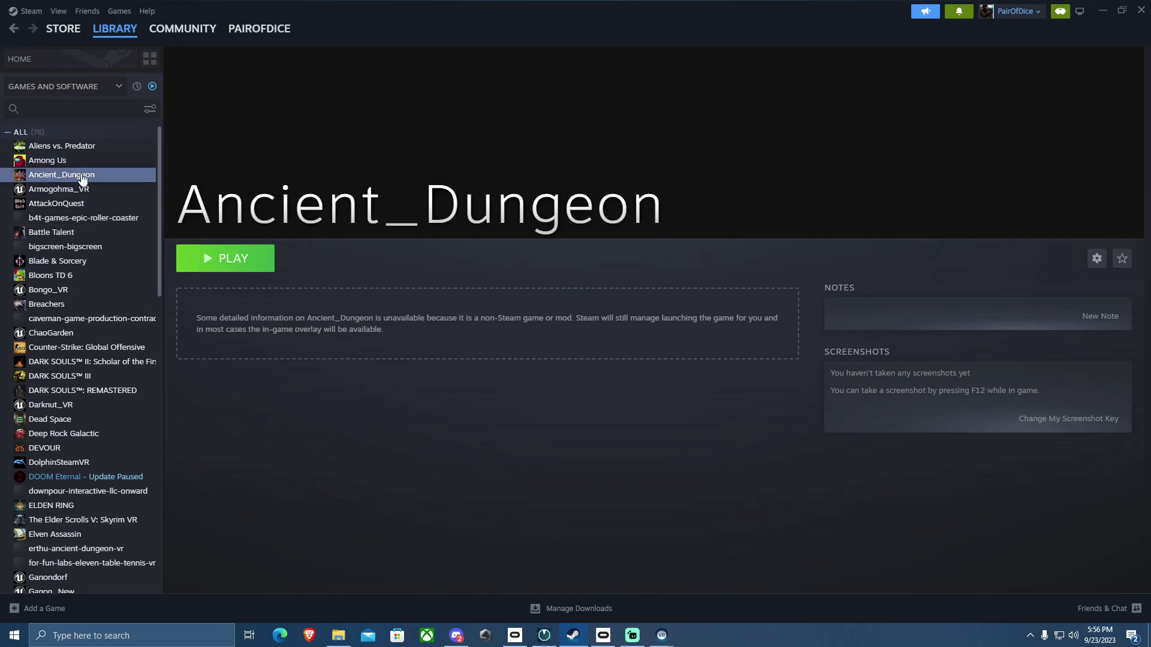
{"action": "left_click", "coordinate": [35, 609]}
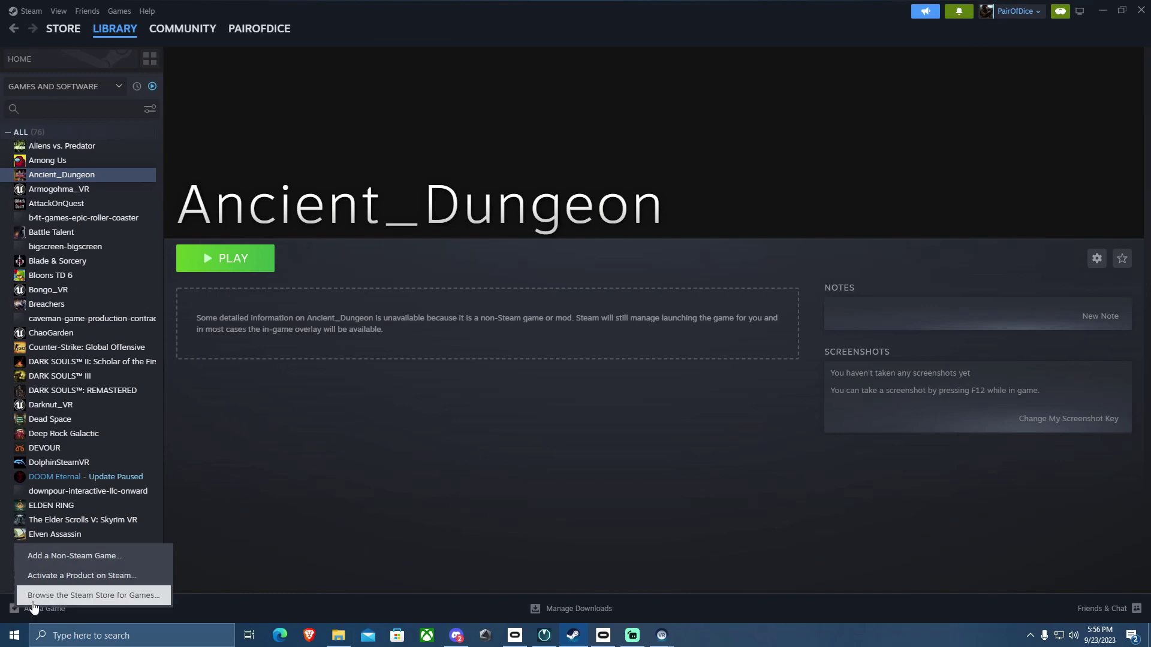
{"action": "left_click", "coordinate": [73, 557]}
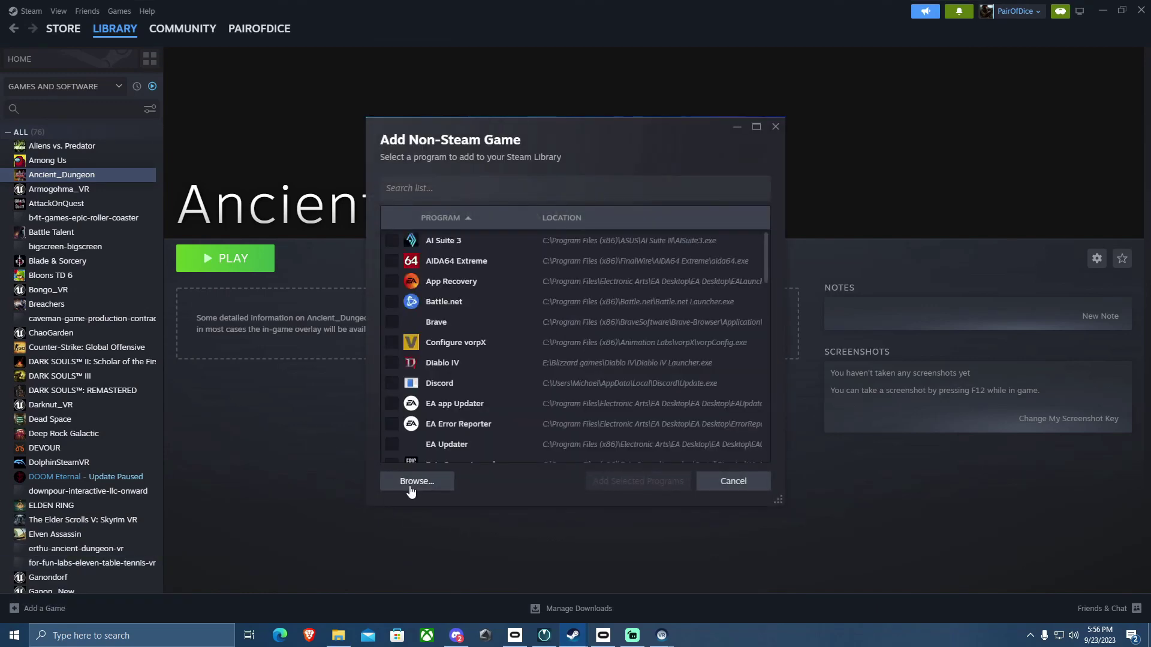
{"action": "left_click", "coordinate": [411, 487]}
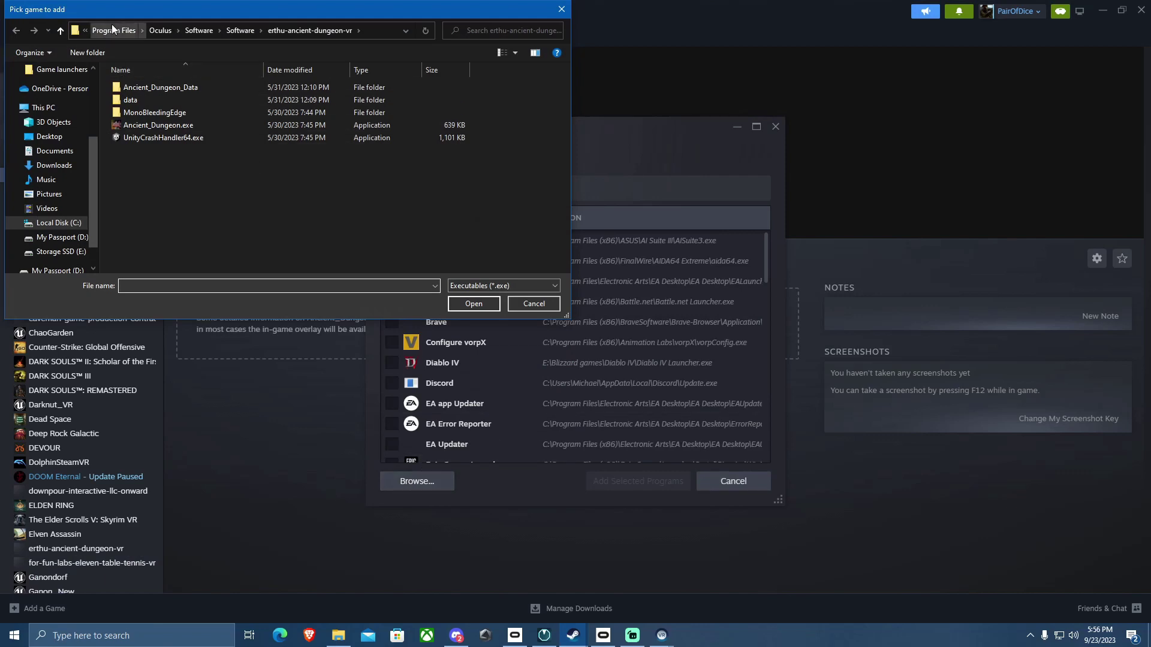
{"action": "left_click", "coordinate": [185, 125]}
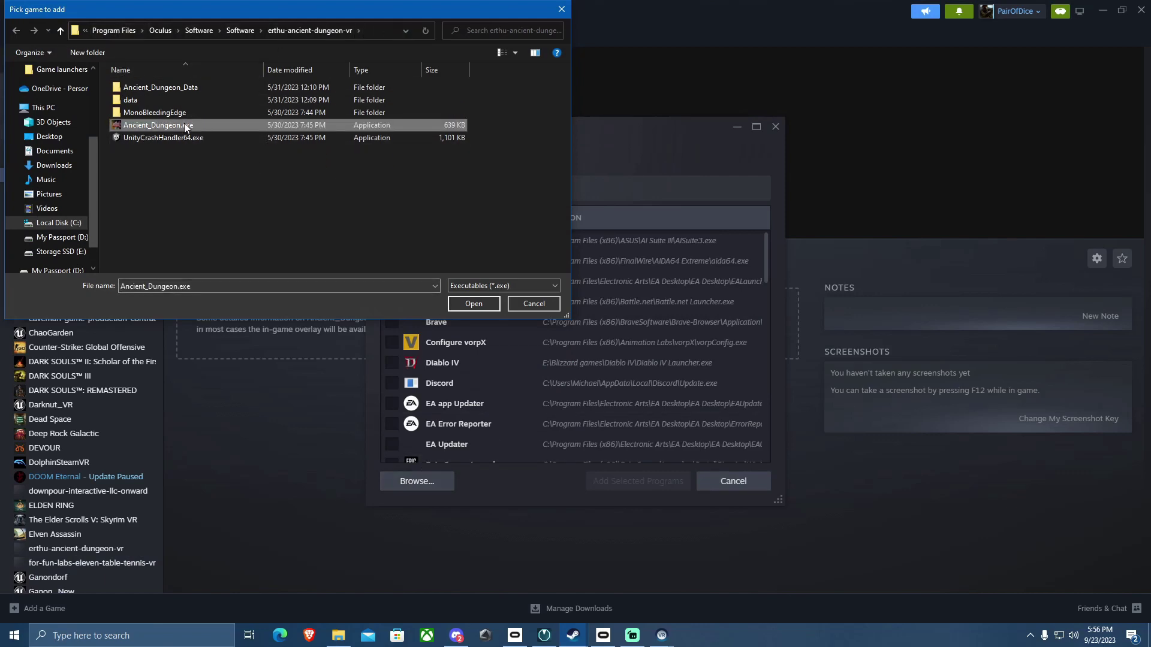
{"action": "left_click", "coordinate": [466, 305]}
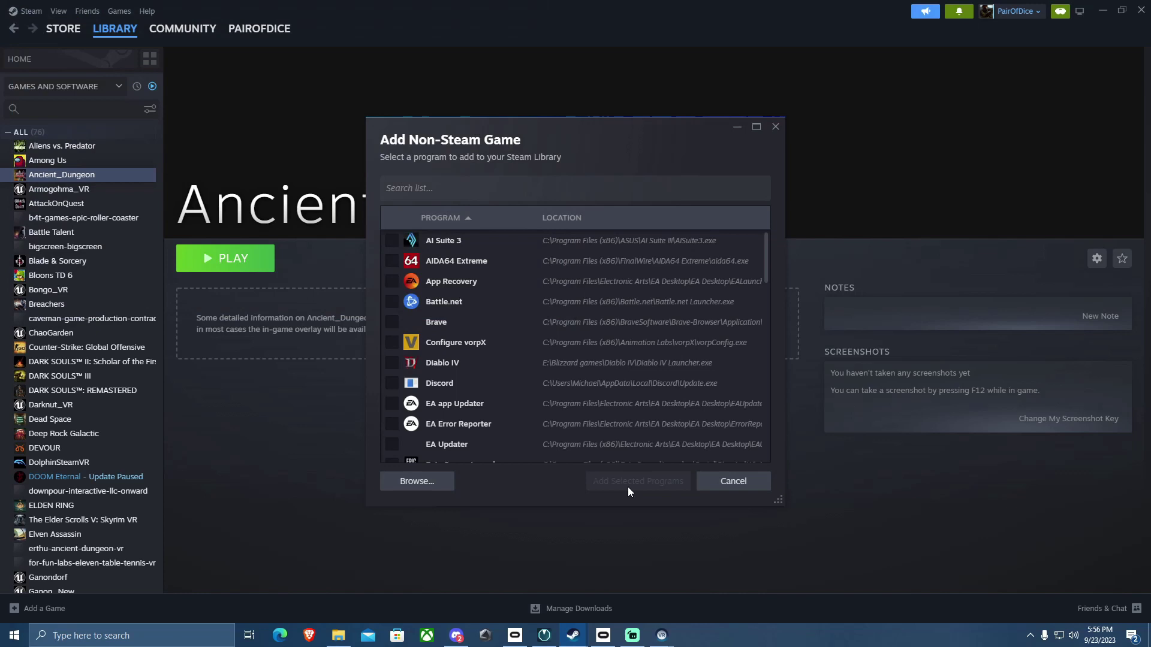
{"action": "left_click", "coordinate": [725, 483]}
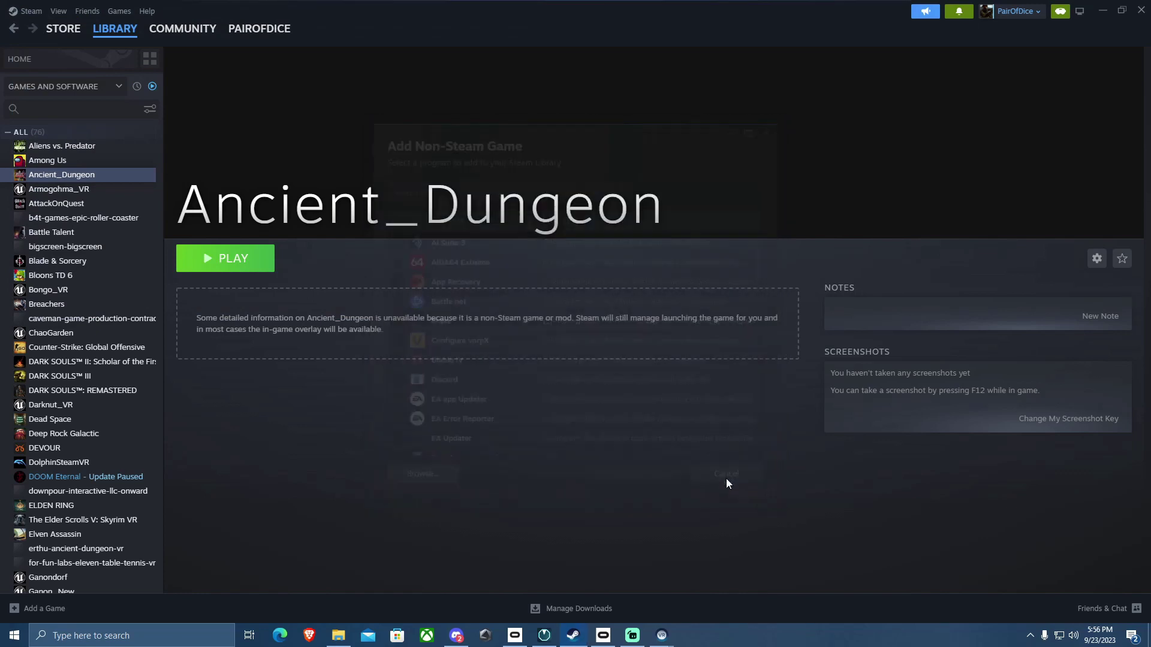
Give the Ancient_Dungeon shortcut the -openvr launch option
{"action": "right_click", "coordinate": [87, 177]}
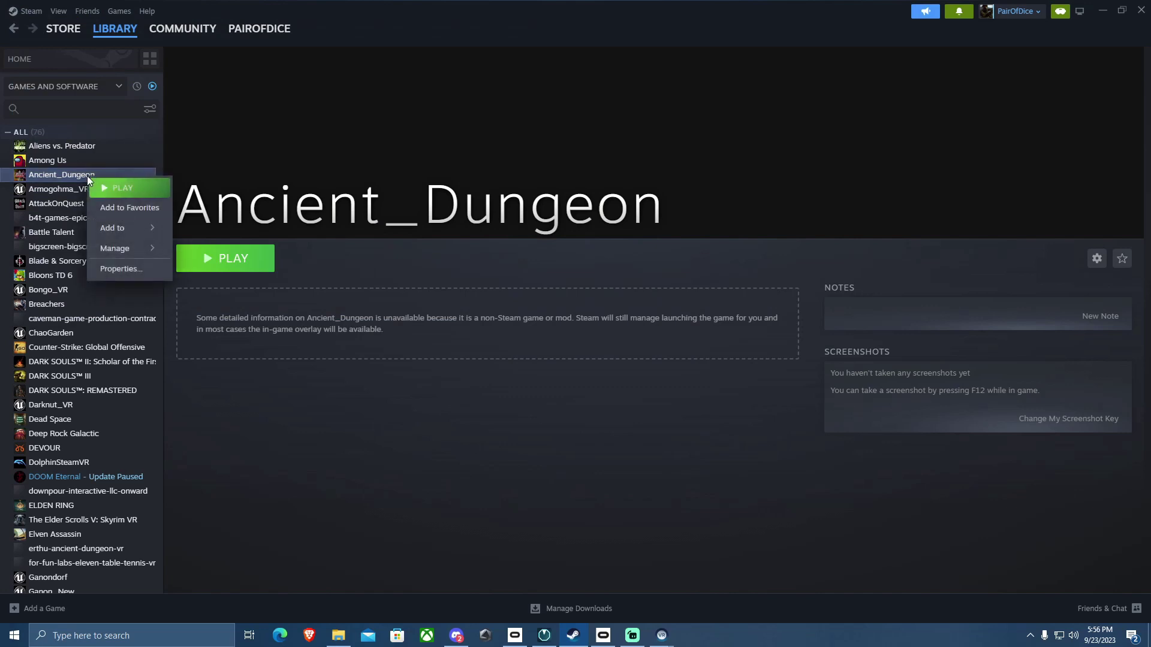
{"action": "left_click", "coordinate": [116, 269]}
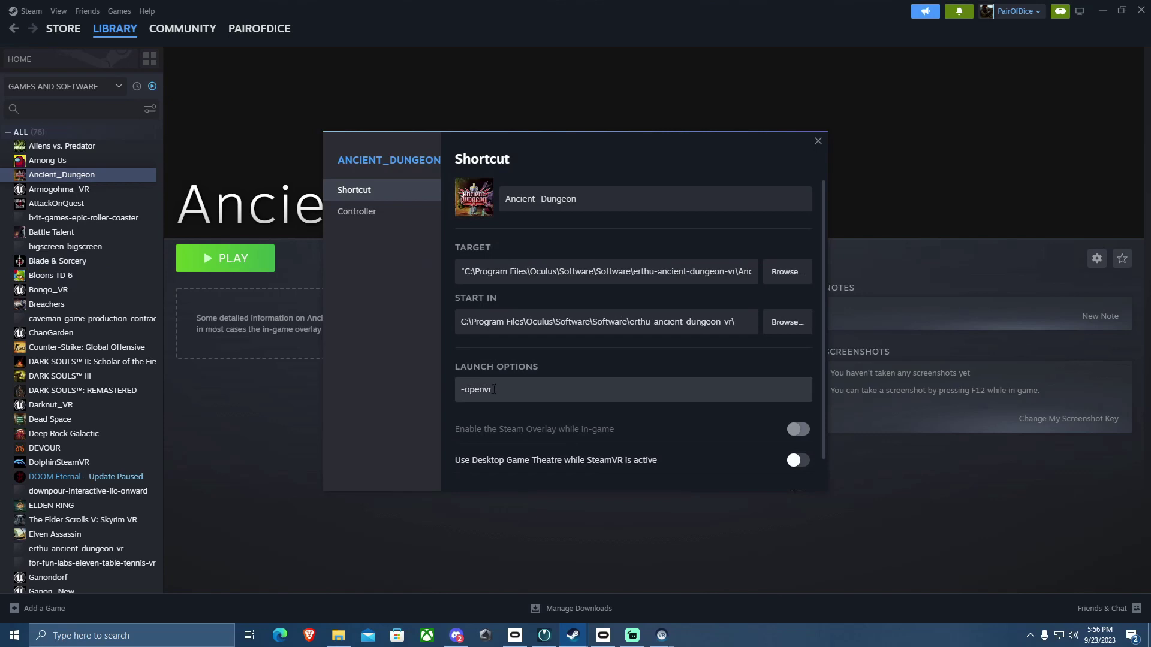
{"action": "left_click", "coordinate": [818, 141]}
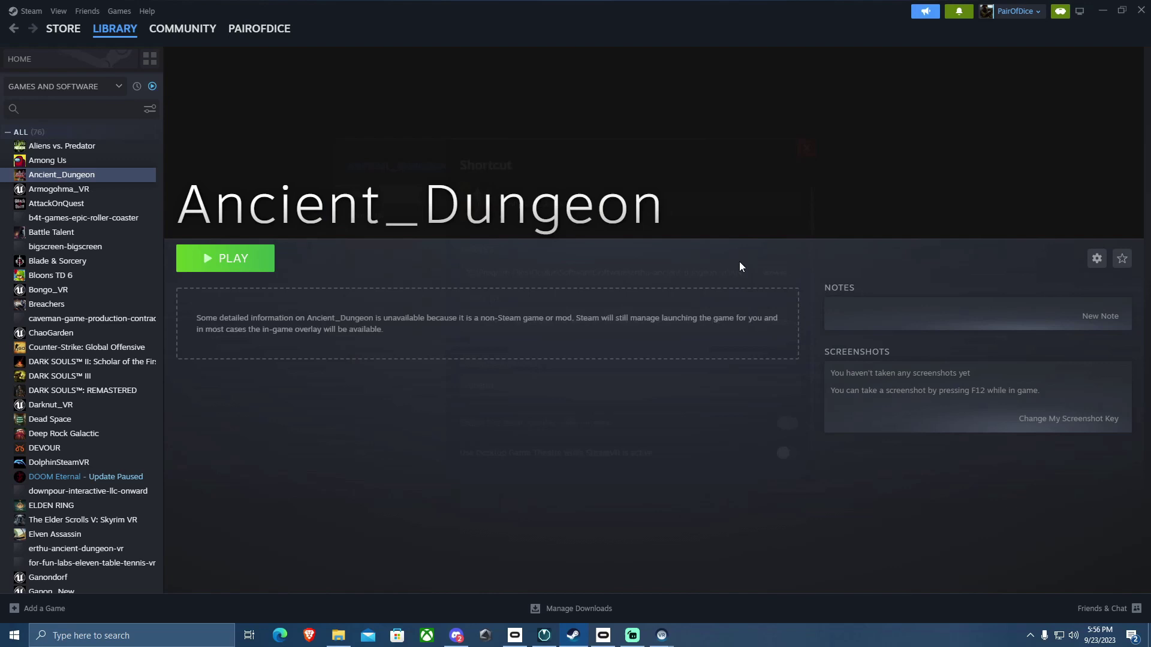
Bring the SteamVR status window forward, hiding the VR headset view
{"action": "mouse_move", "coordinate": [662, 636]}
{"action": "left_click", "coordinate": [688, 577]}
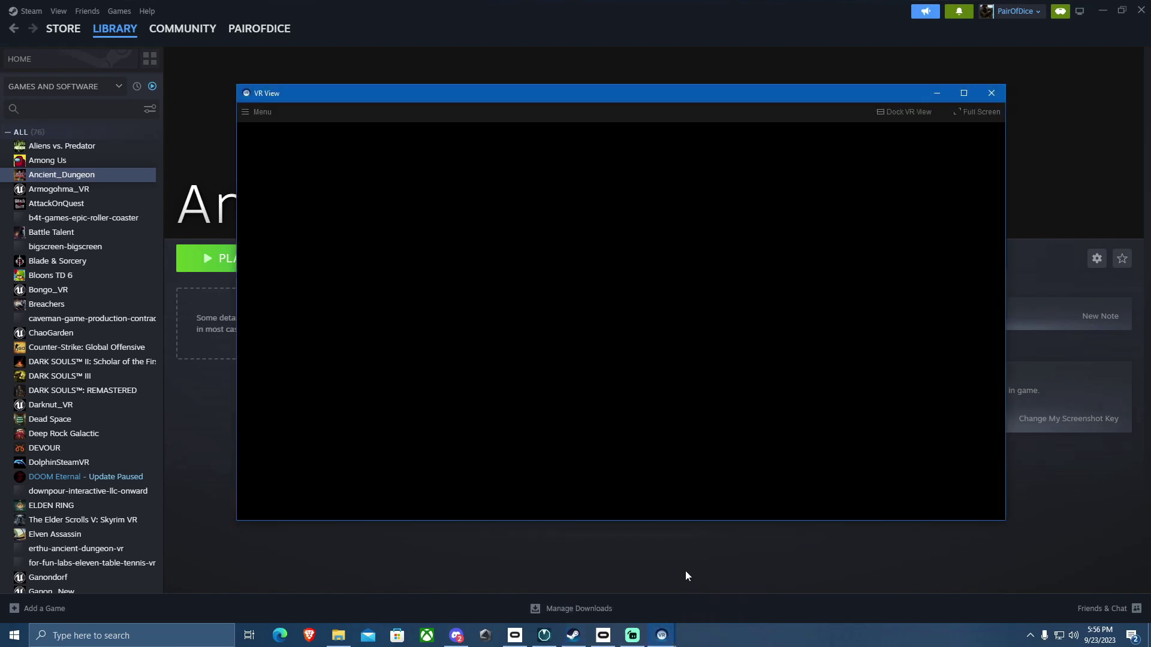
{"action": "left_click", "coordinate": [936, 93]}
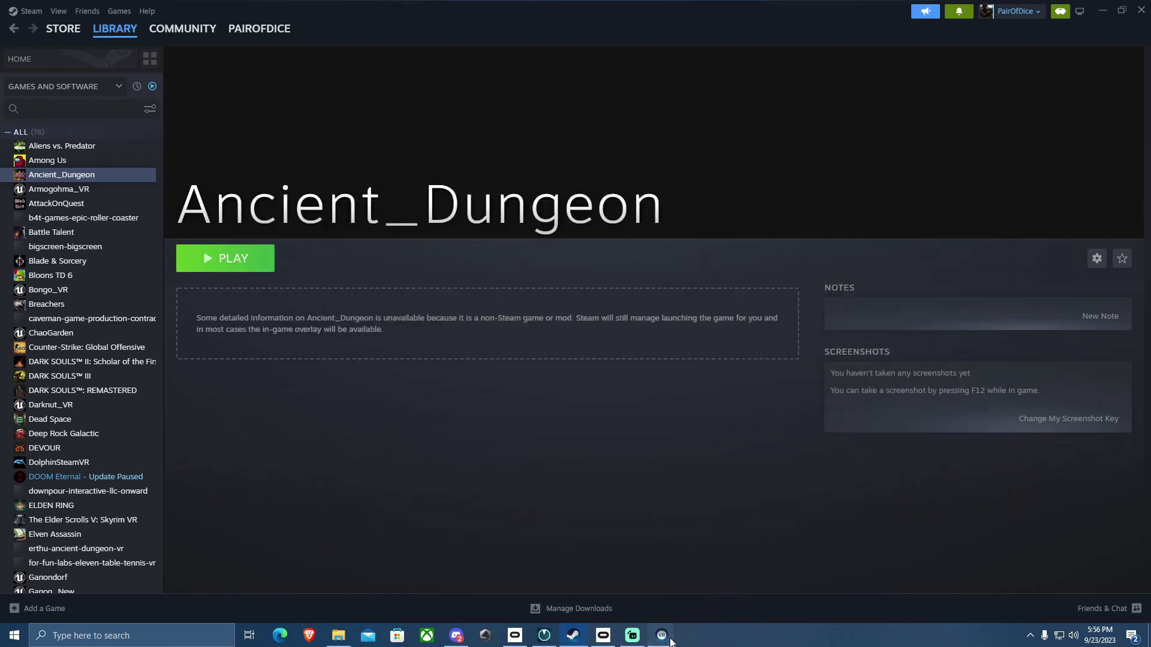
{"action": "mouse_move", "coordinate": [677, 639]}
{"action": "left_click", "coordinate": [600, 579]}
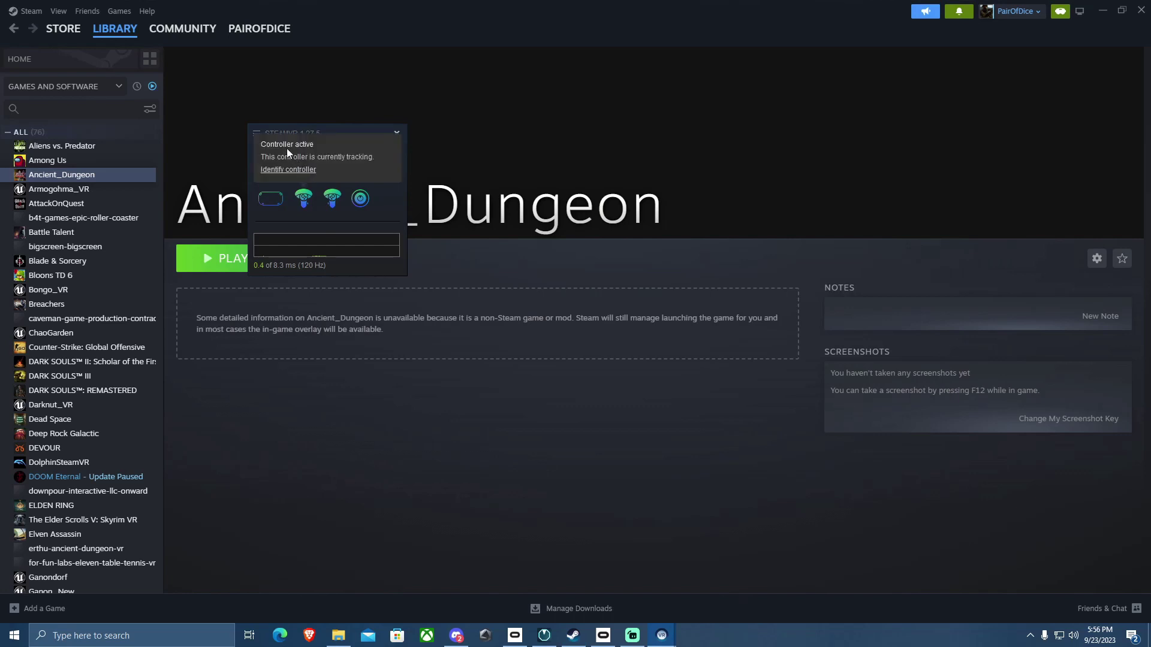
Open SteamVR Settings on the Developer page showing SteamVR as the current OpenXR runtime
{"action": "left_click", "coordinate": [256, 134]}
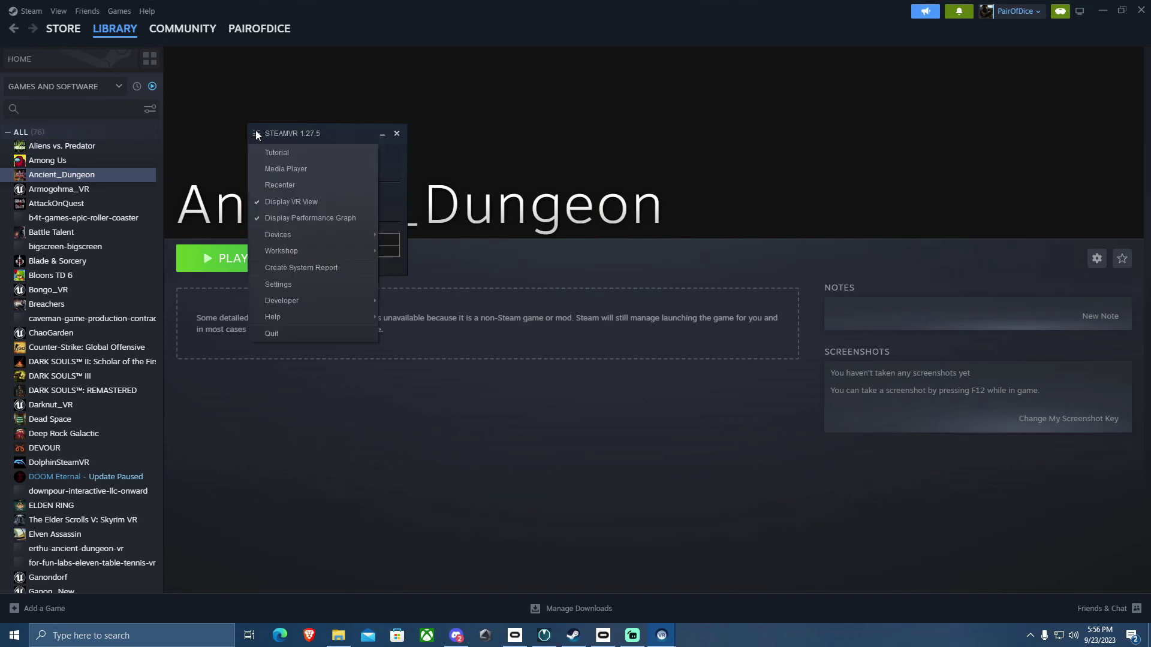
{"action": "left_click", "coordinate": [279, 284]}
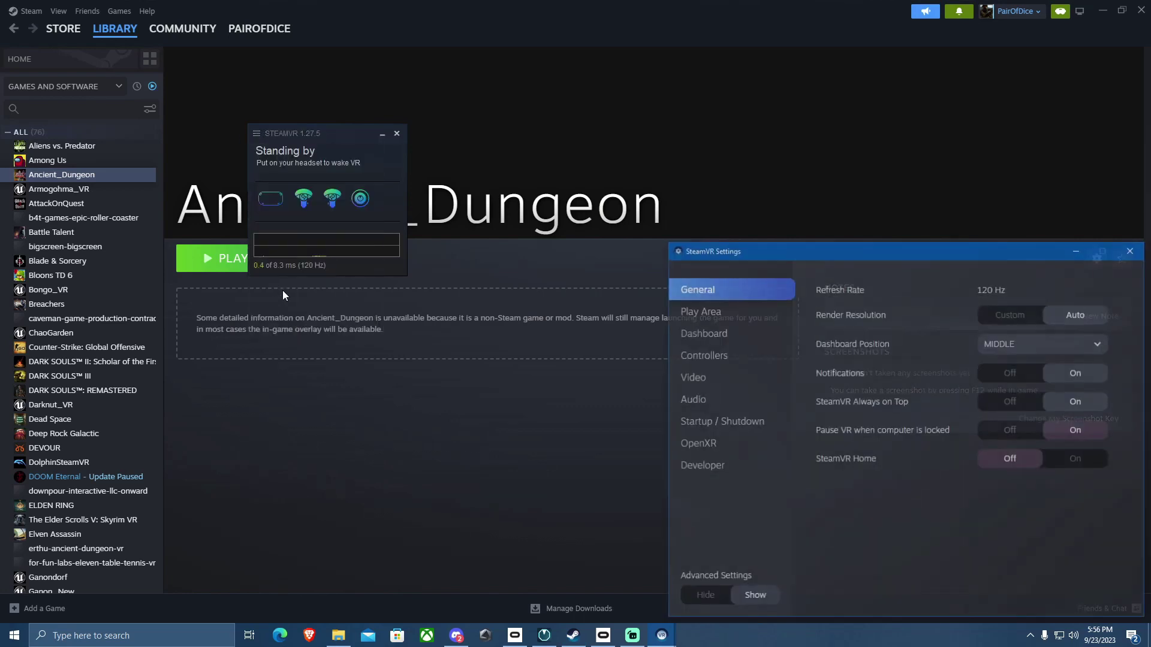
{"action": "left_click", "coordinate": [702, 473]}
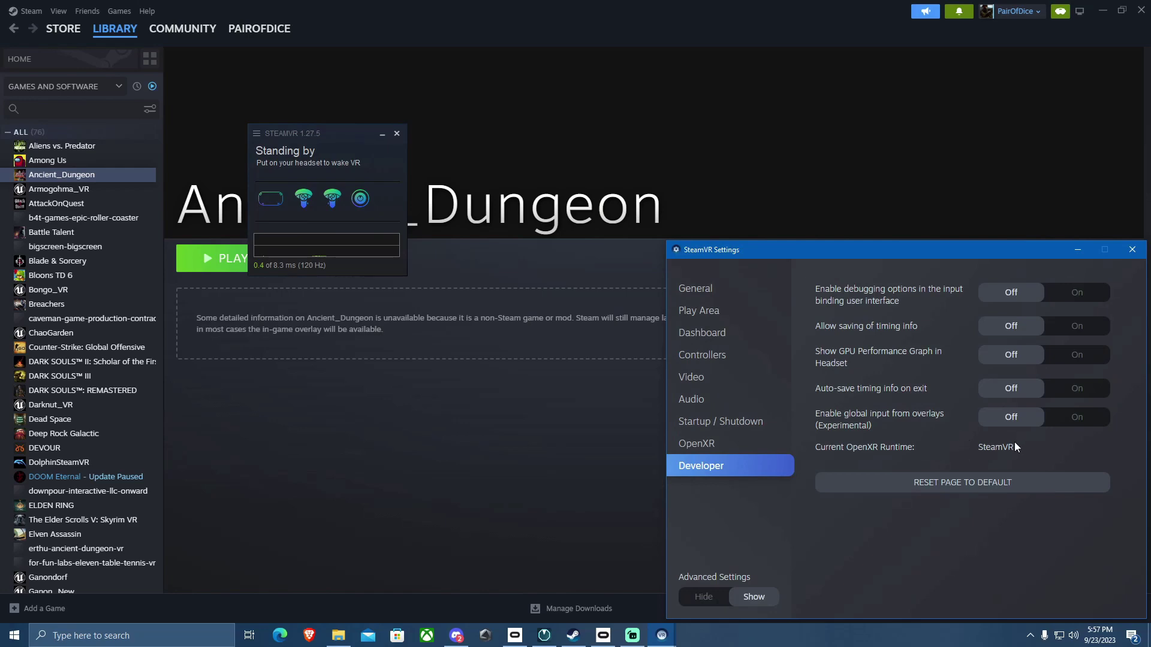
{"action": "left_click", "coordinate": [515, 635]}
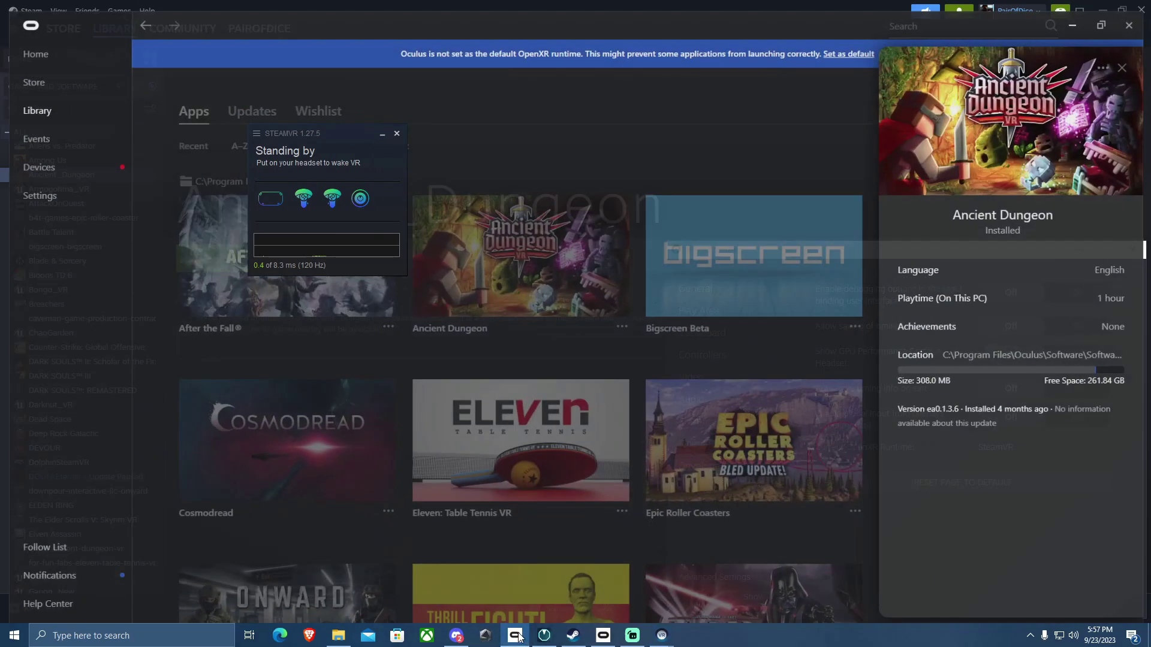
{"action": "left_click", "coordinate": [713, 95]}
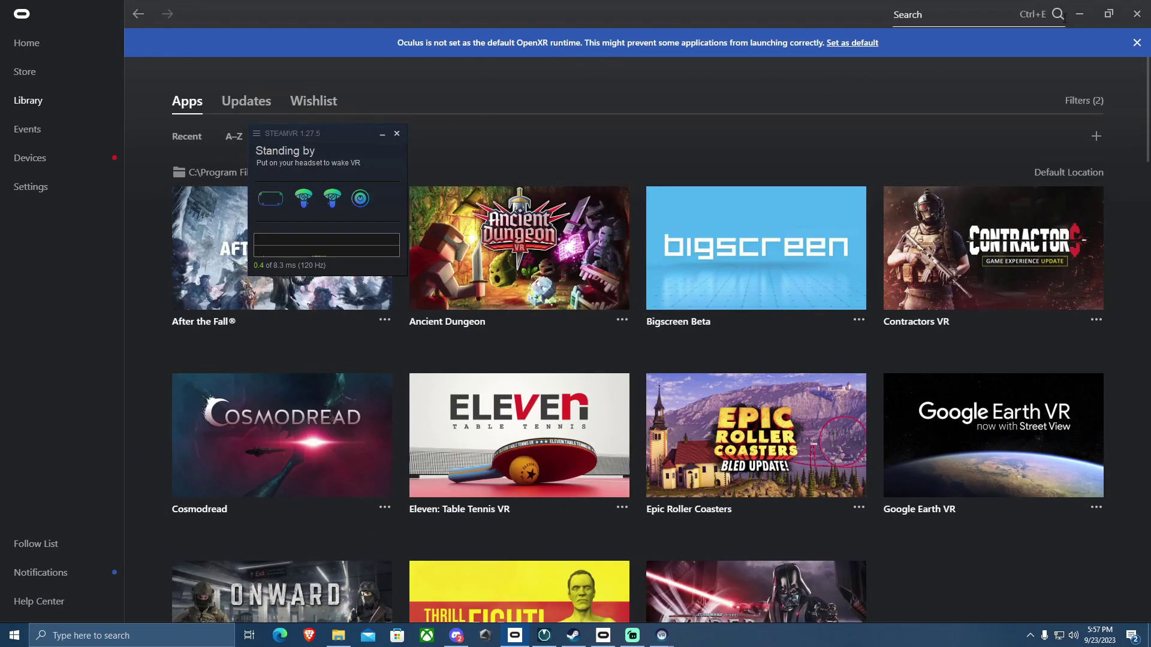
{"action": "key", "text": "alt+Tab"}
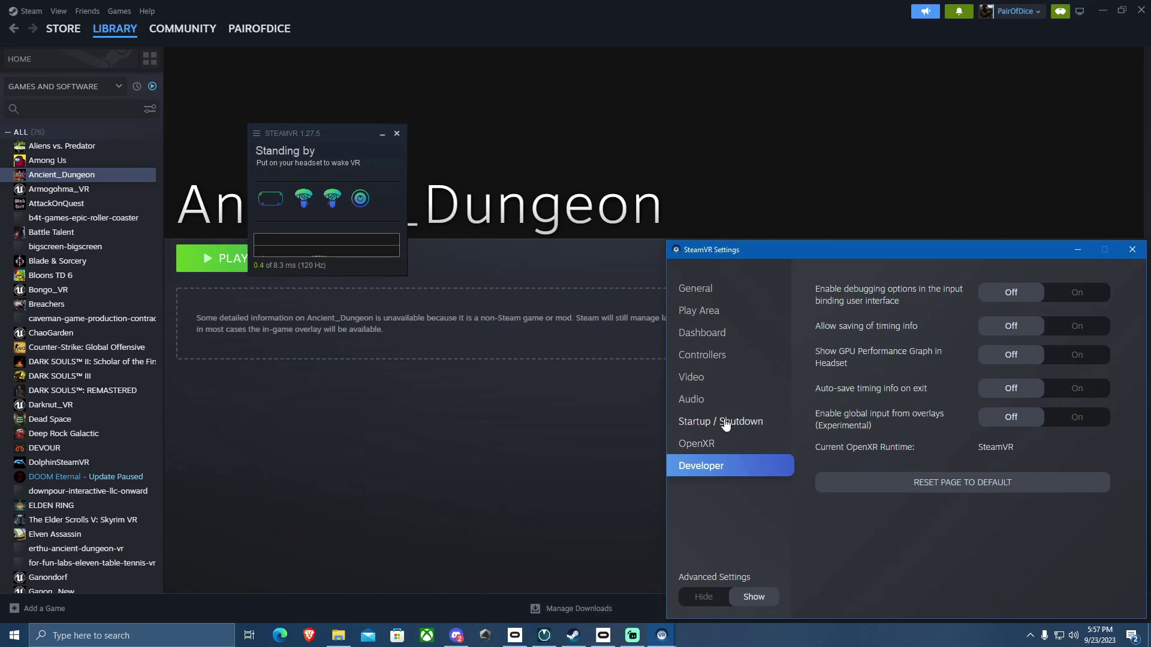
Turn the kat_insteam_executor add-on On under Startup / Shutdown > Manage Add-ons
{"action": "left_click", "coordinate": [725, 424]}
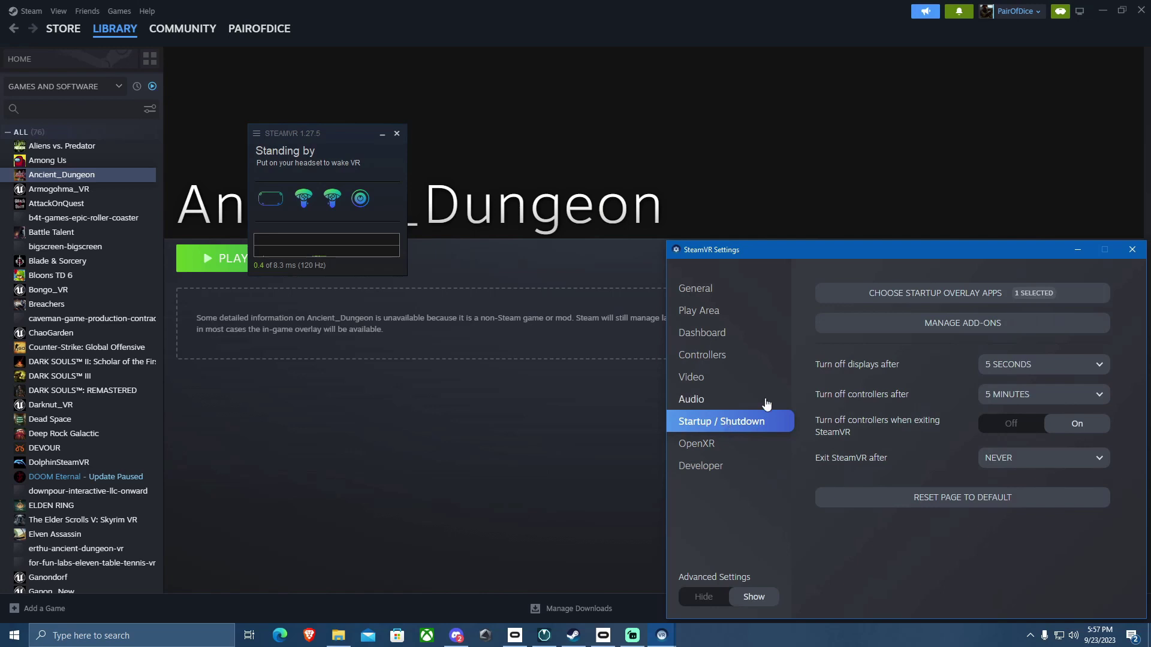
{"action": "left_click", "coordinate": [893, 330]}
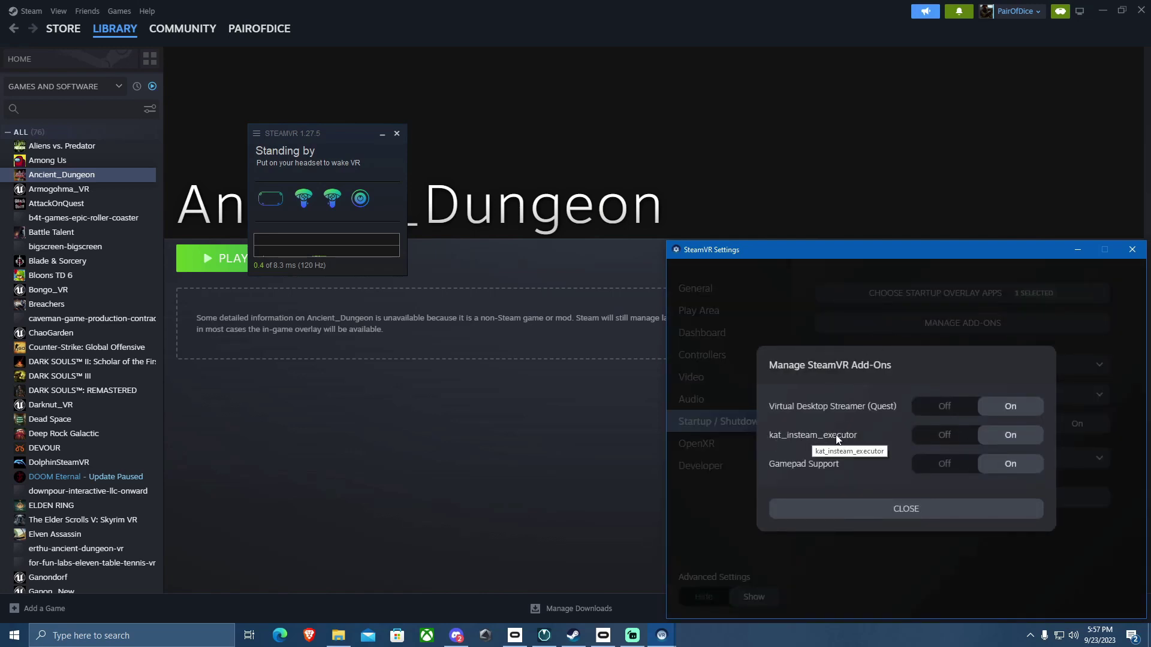
{"action": "left_click", "coordinate": [1005, 436]}
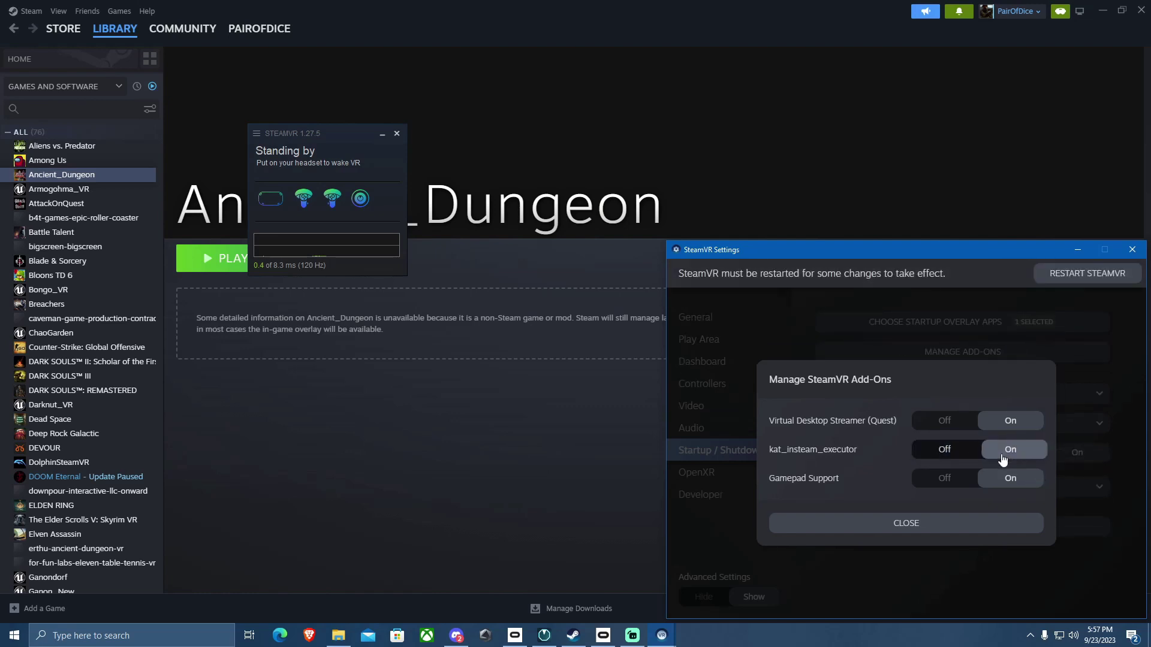
{"action": "left_click_drag", "start_coordinate": [887, 256], "coordinate": [729, 192]}
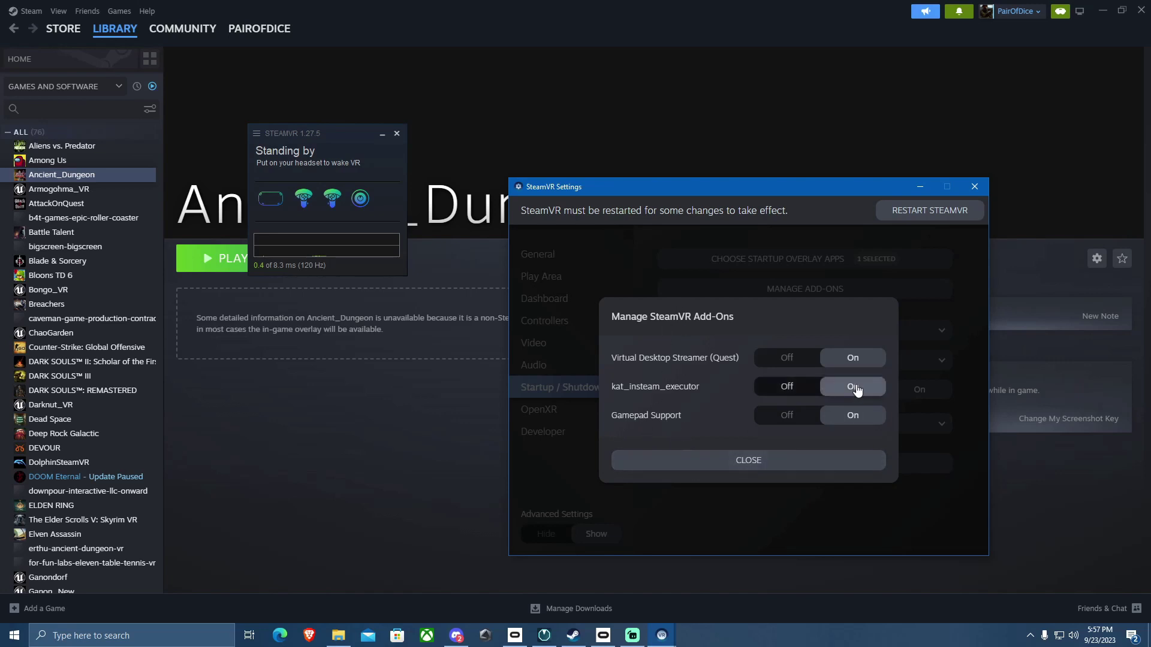
{"action": "left_click", "coordinate": [774, 465]}
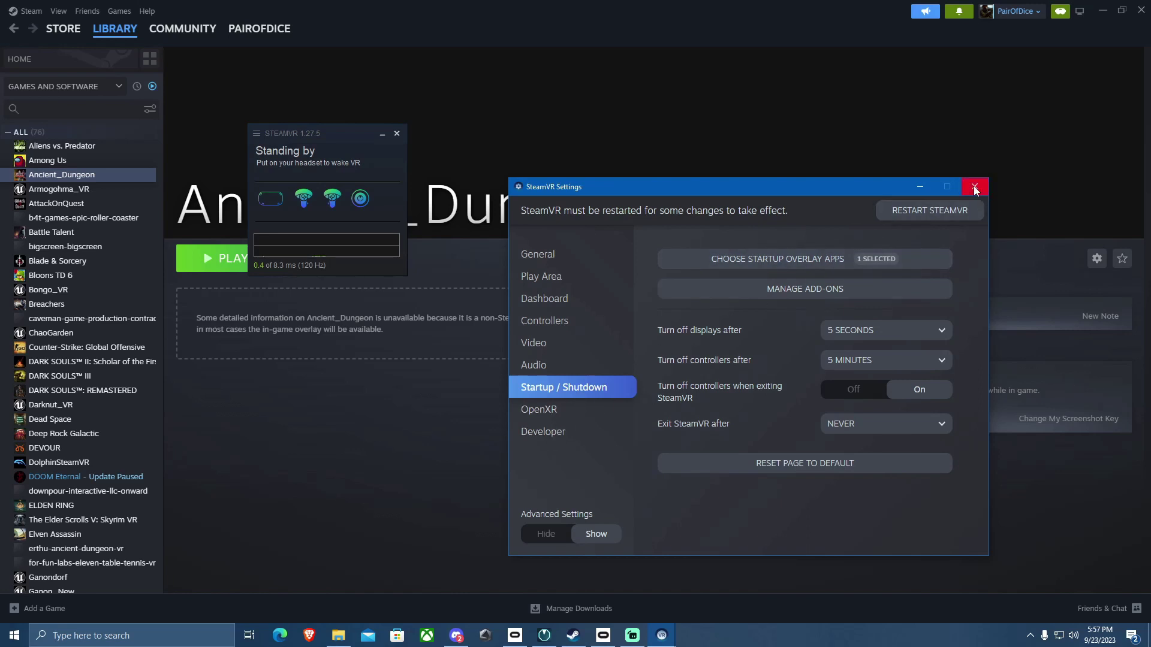
Recheck the SteamVR add-on list, then close SteamVR Settings
{"action": "left_click", "coordinate": [564, 431]}
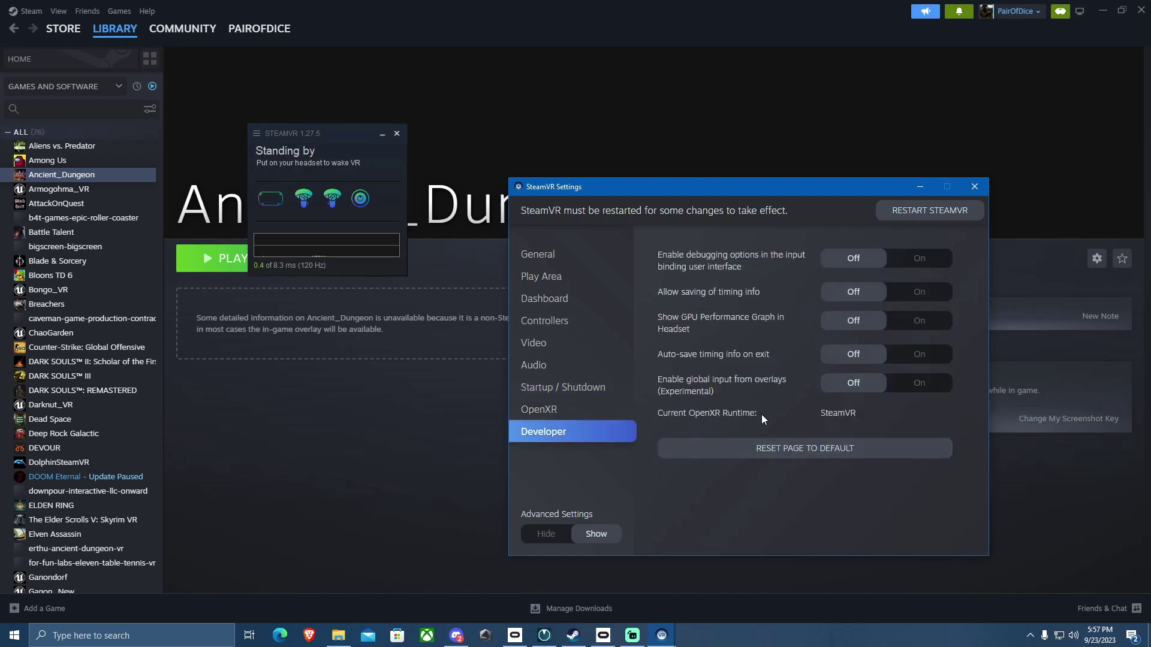
{"action": "left_click", "coordinate": [564, 387]}
{"action": "left_click", "coordinate": [801, 290]}
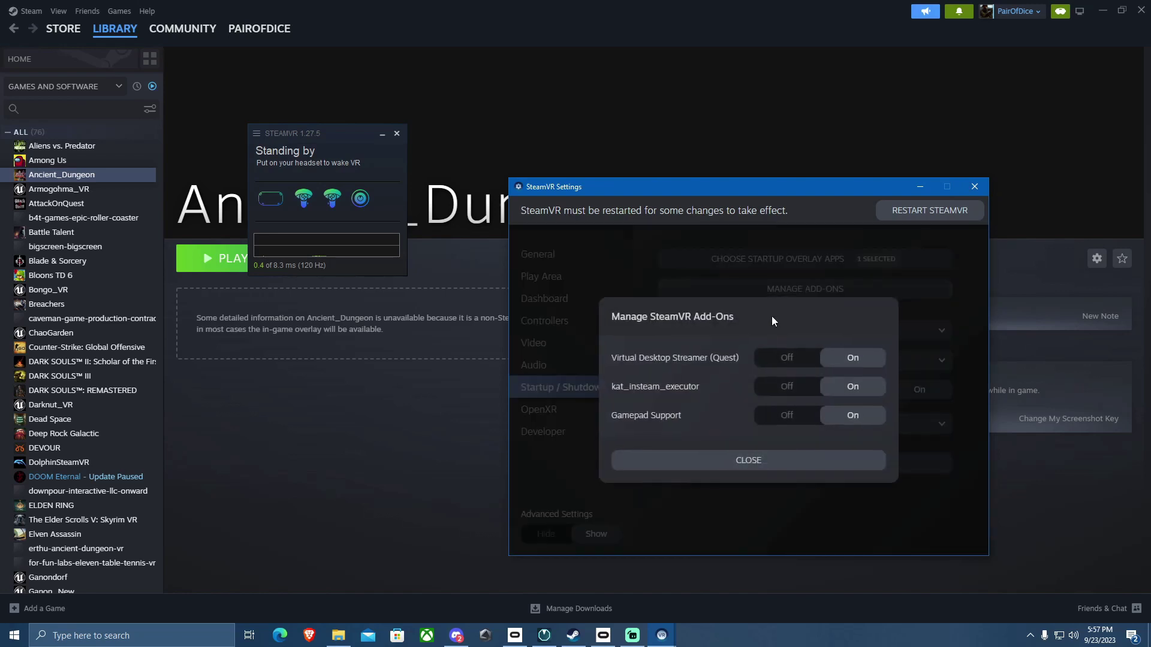
{"action": "left_click", "coordinate": [974, 186]}
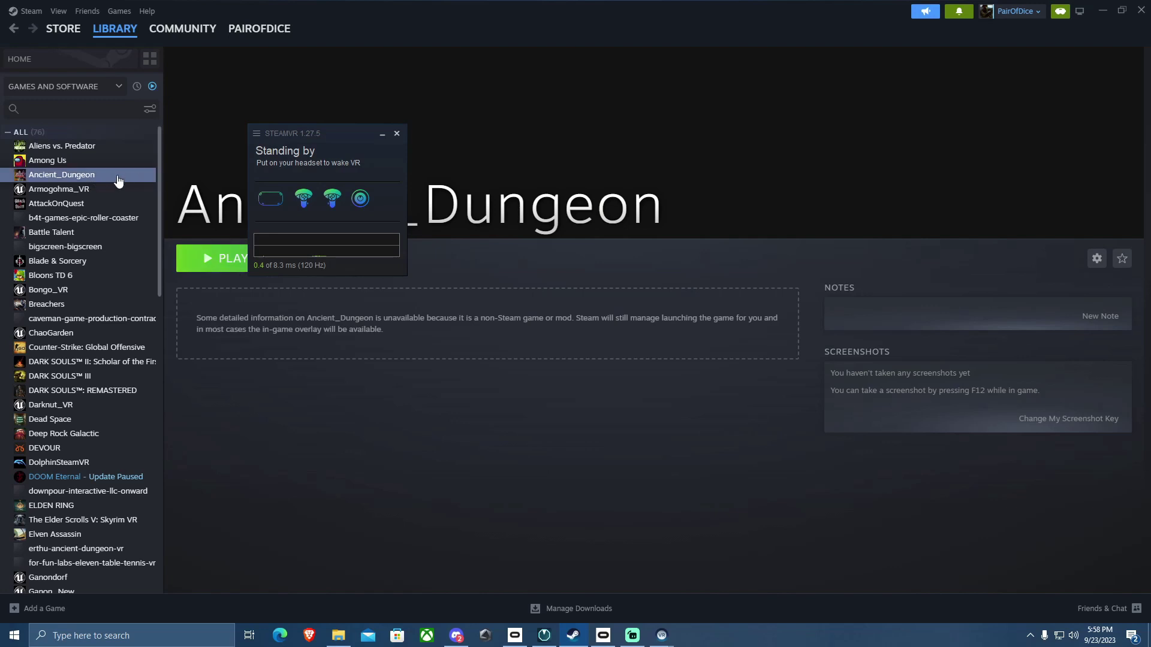
Minimize SteamVR status and Steam, return KAT Gateway to its main screen and minimize it
{"action": "left_click", "coordinate": [382, 135]}
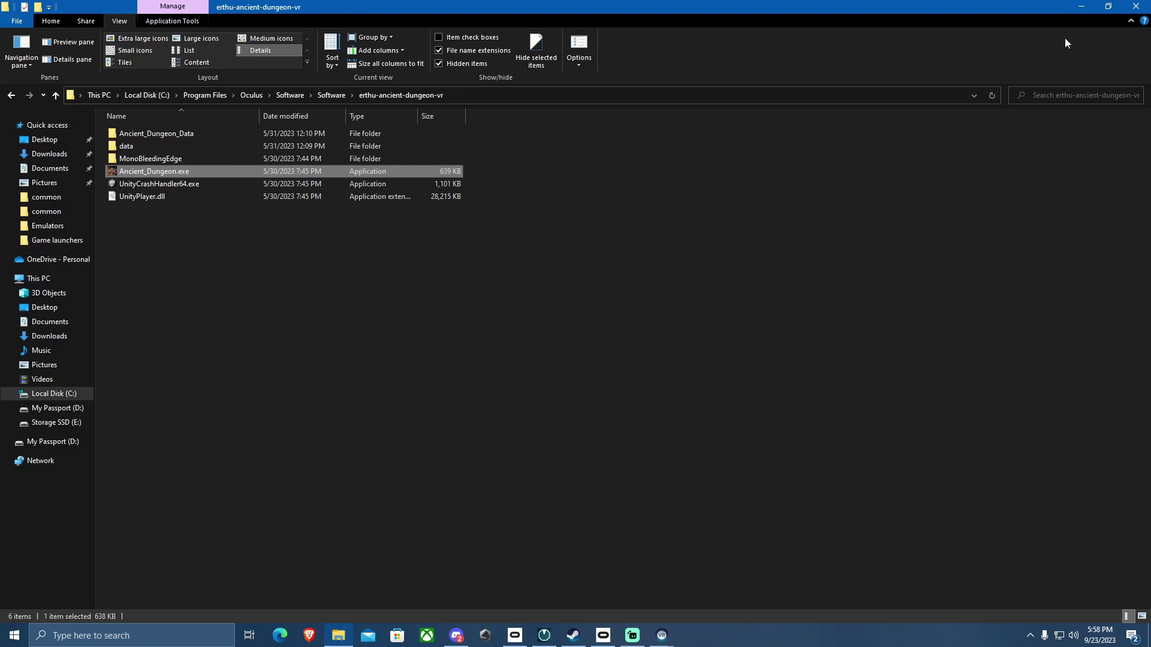
{"action": "left_click", "coordinate": [1081, 7]}
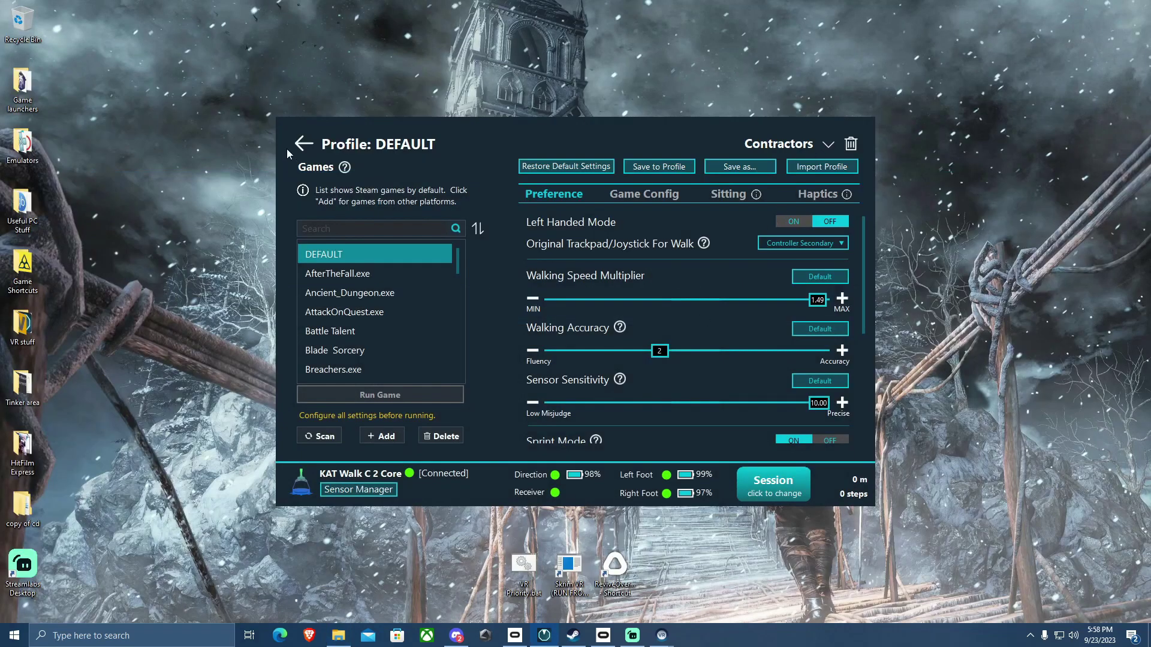
{"action": "left_click", "coordinate": [303, 144]}
{"action": "left_click", "coordinate": [822, 135]}
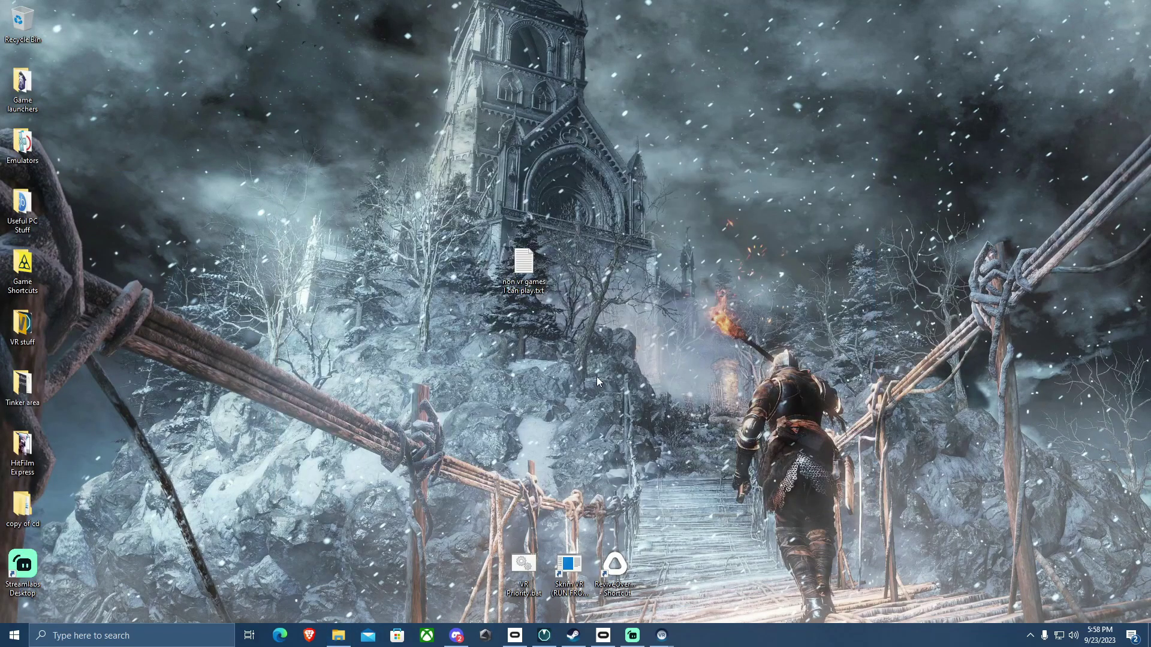
Launch the Revive Dashboard from the ReviveOverlay shortcut and compare it with the Oculus library
{"action": "double_click", "coordinate": [614, 565]}
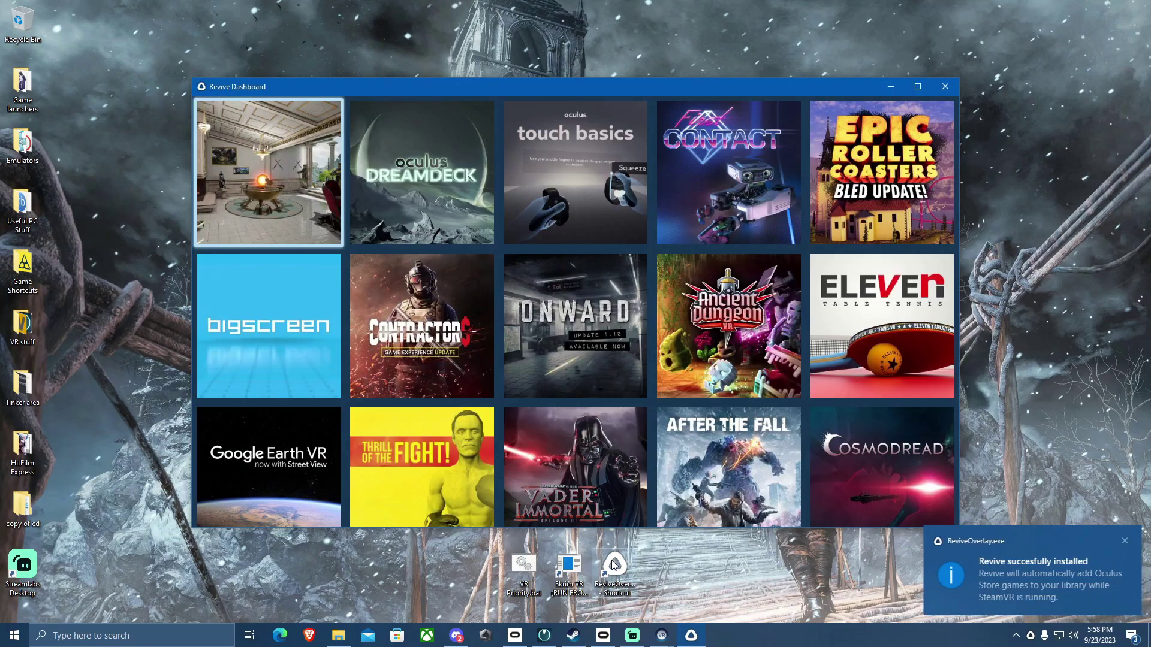
{"action": "scroll", "coordinate": [729, 455], "scroll_direction": "down", "scroll_amount": 1}
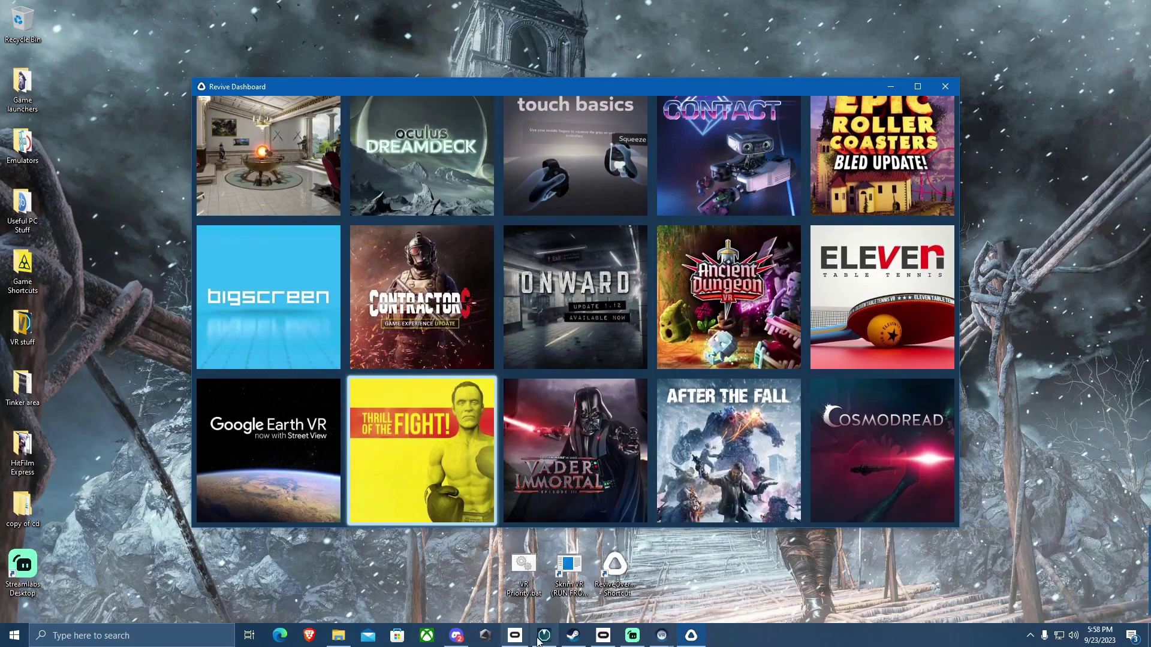
{"action": "left_click", "coordinate": [527, 637]}
{"action": "scroll", "coordinate": [540, 390], "scroll_direction": "down", "scroll_amount": 3}
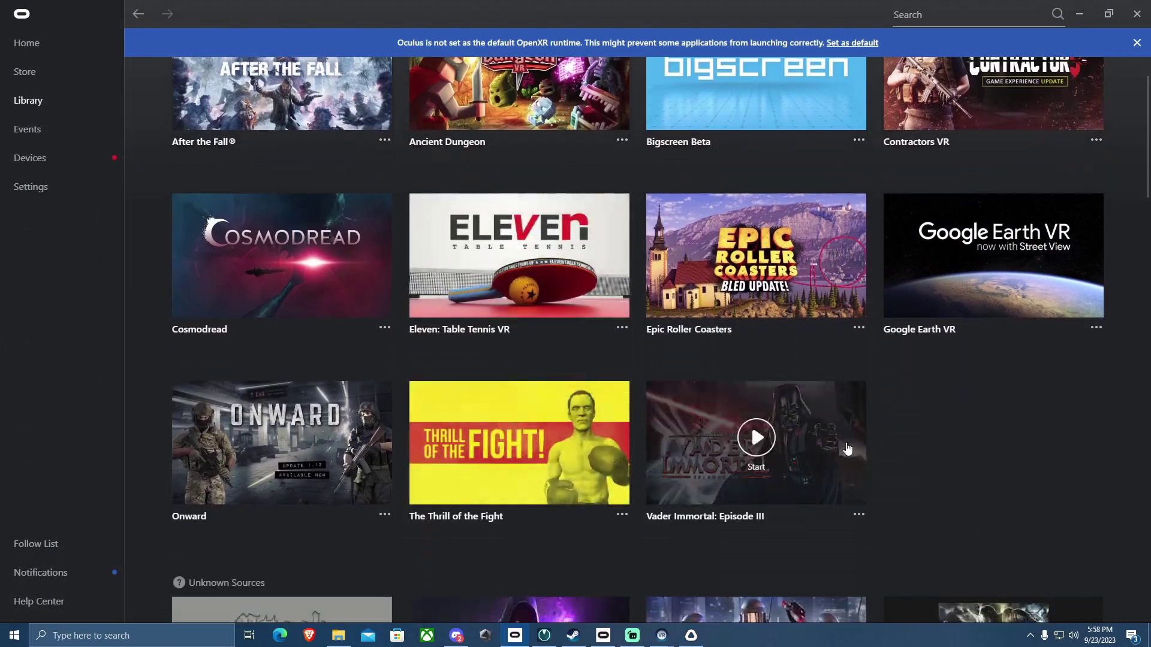
{"action": "scroll", "coordinate": [847, 449], "scroll_direction": "up", "scroll_amount": 1}
{"action": "left_click", "coordinate": [1079, 13]}
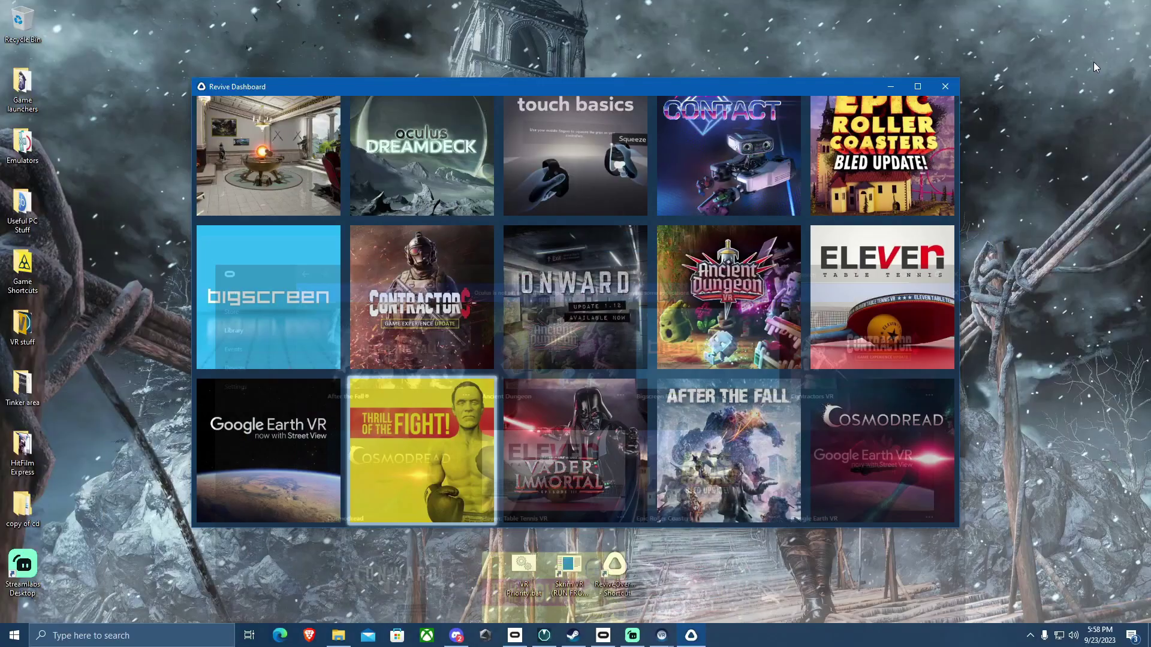
{"action": "scroll", "coordinate": [391, 195], "scroll_direction": "up", "scroll_amount": 1}
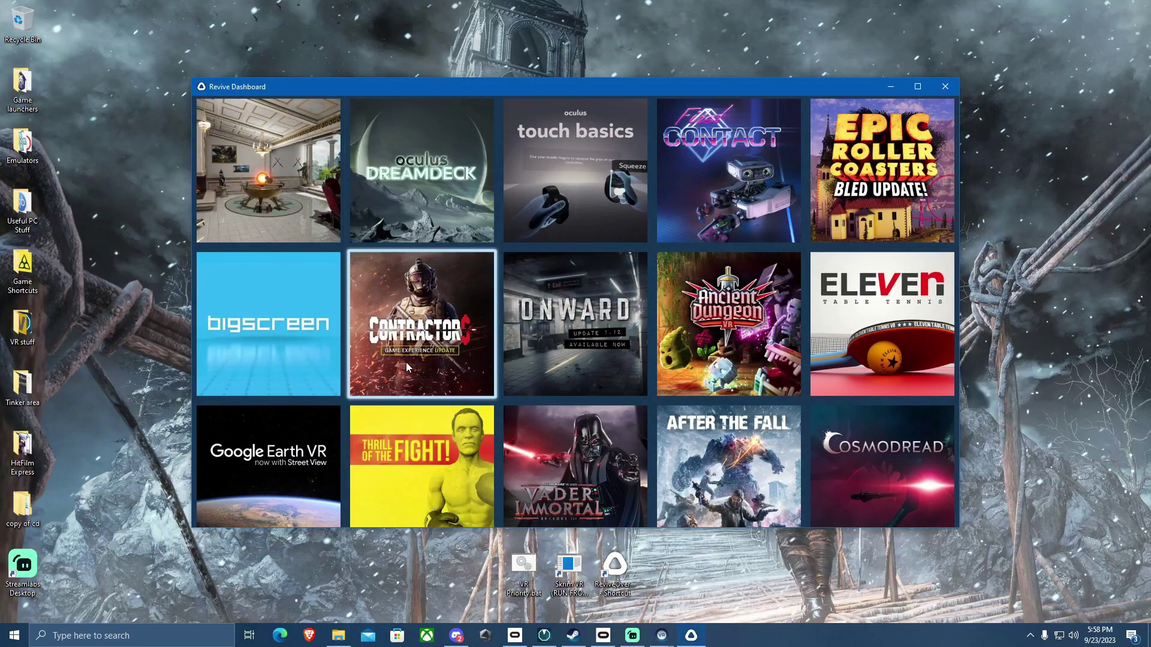
{"action": "scroll", "coordinate": [407, 361], "scroll_direction": "down", "scroll_amount": 1}
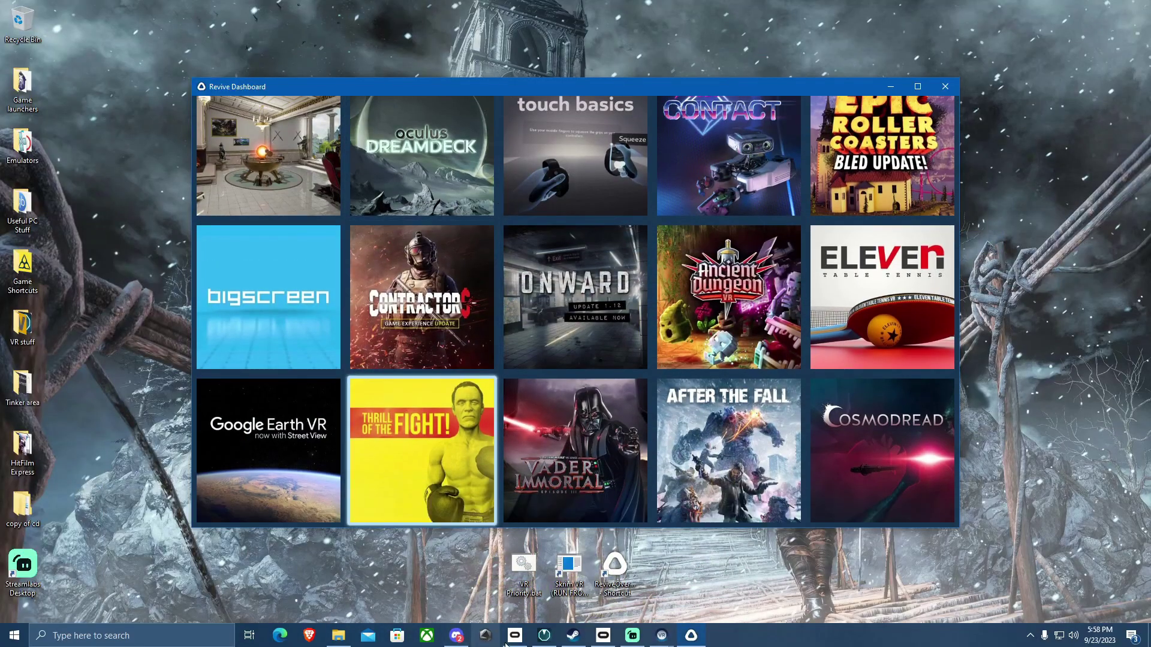
Review the Ancient_Dungeon shortcut's target and -openvr launch option, then minimize Steam
{"action": "left_click", "coordinate": [573, 641]}
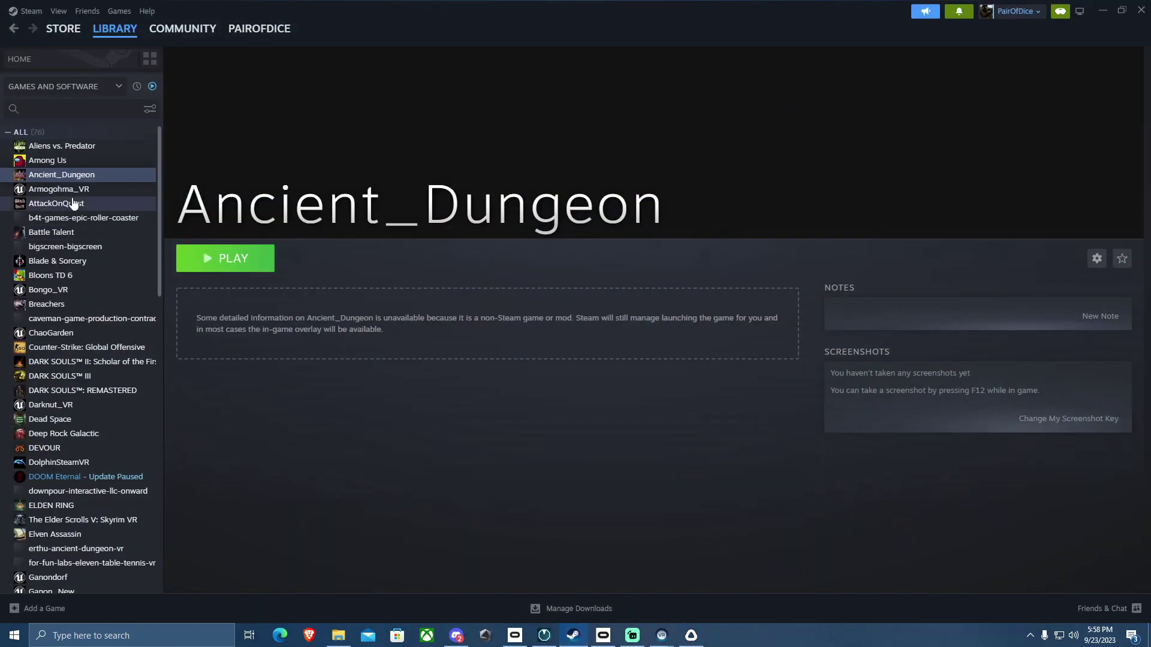
{"action": "right_click", "coordinate": [72, 174]}
{"action": "mouse_move", "coordinate": [120, 243]}
{"action": "left_click", "coordinate": [120, 264]}
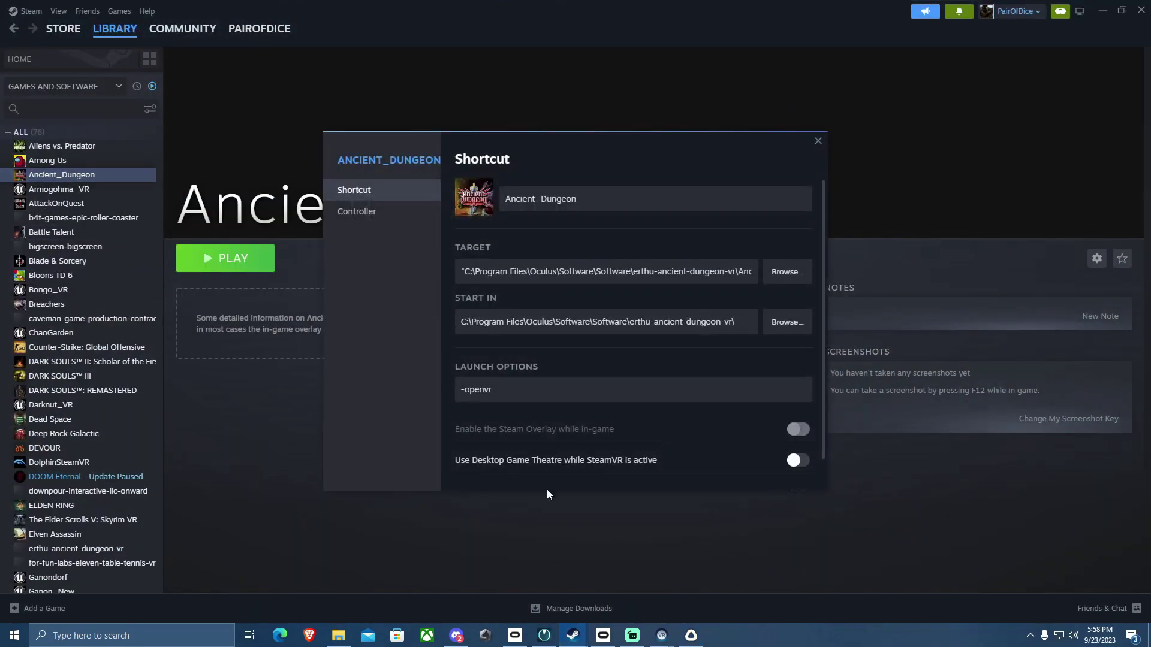
{"action": "left_click", "coordinate": [817, 141]}
{"action": "left_click", "coordinate": [1102, 10]}
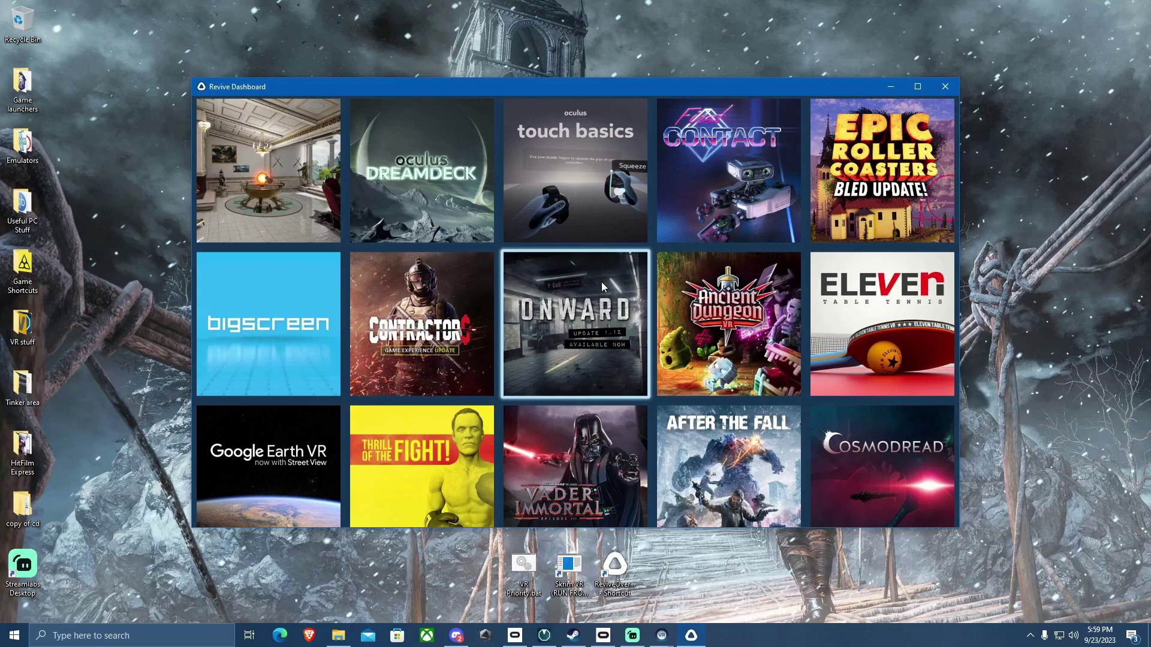
Browse to Tinker area > AoQ_PCVR_v0_5_0 > AoQ_PCVR_v0_5_0 for AttackOnQuest.exe, then minimize Explorer
{"action": "scroll", "coordinate": [602, 282], "scroll_direction": "down", "scroll_amount": 1}
{"action": "double_click", "coordinate": [22, 387]}
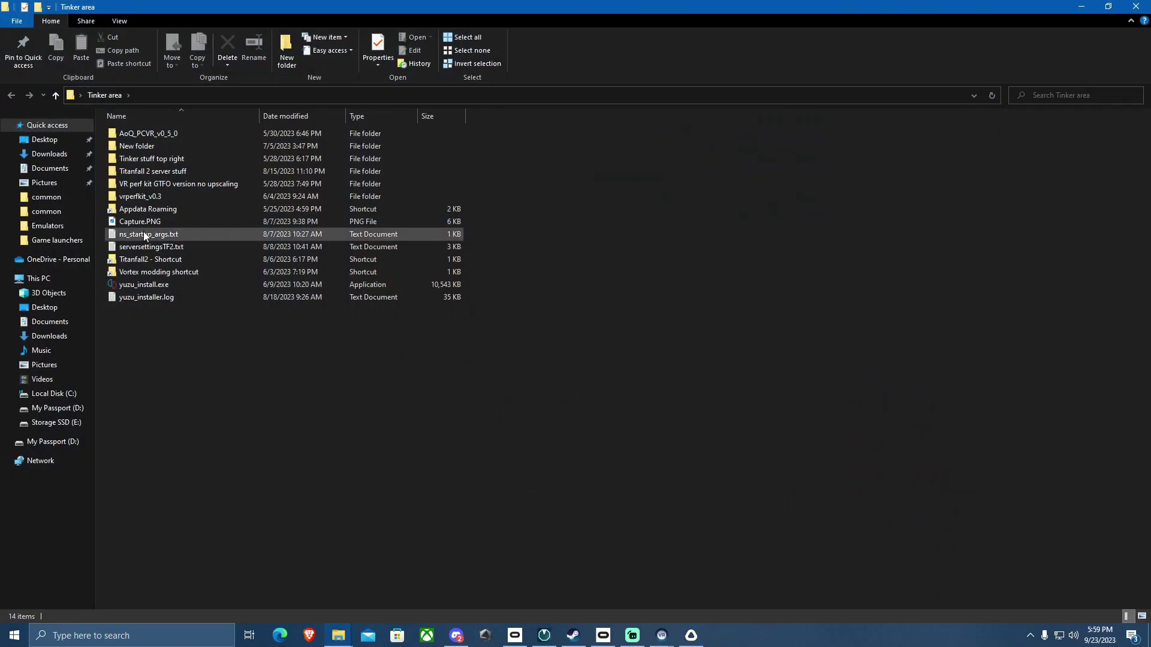
{"action": "double_click", "coordinate": [174, 133]}
{"action": "double_click", "coordinate": [174, 133]}
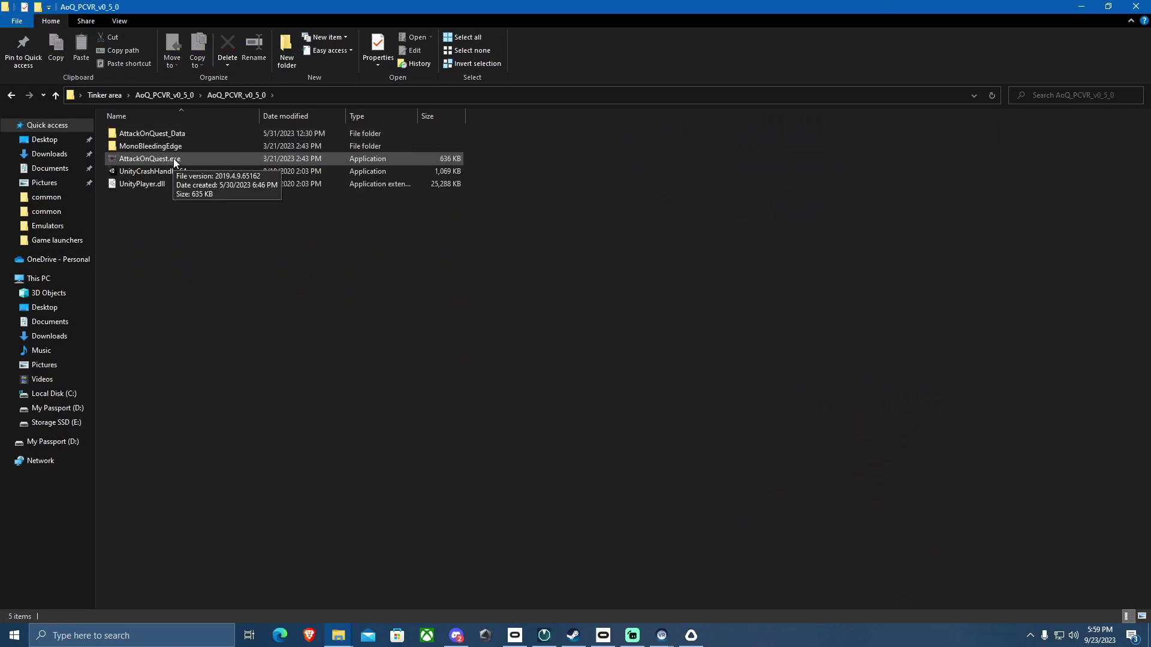
{"action": "left_click", "coordinate": [1081, 6]}
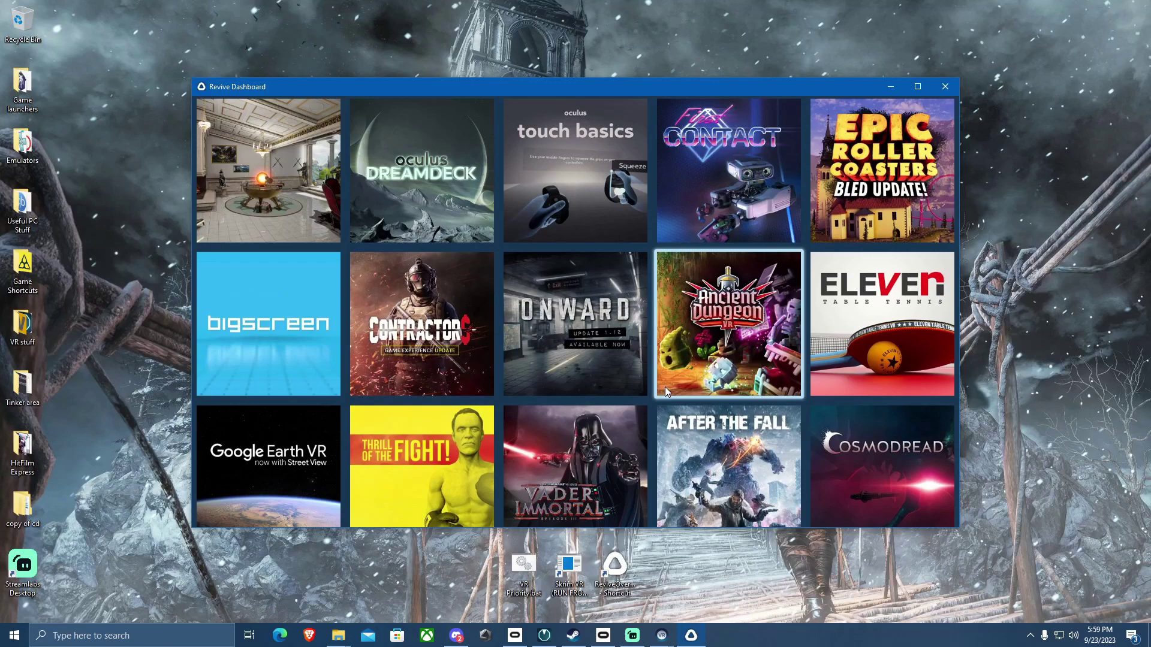
Minimize the Revive Dashboard to reveal the desktop
{"action": "scroll", "coordinate": [666, 391], "scroll_direction": "down", "scroll_amount": 1}
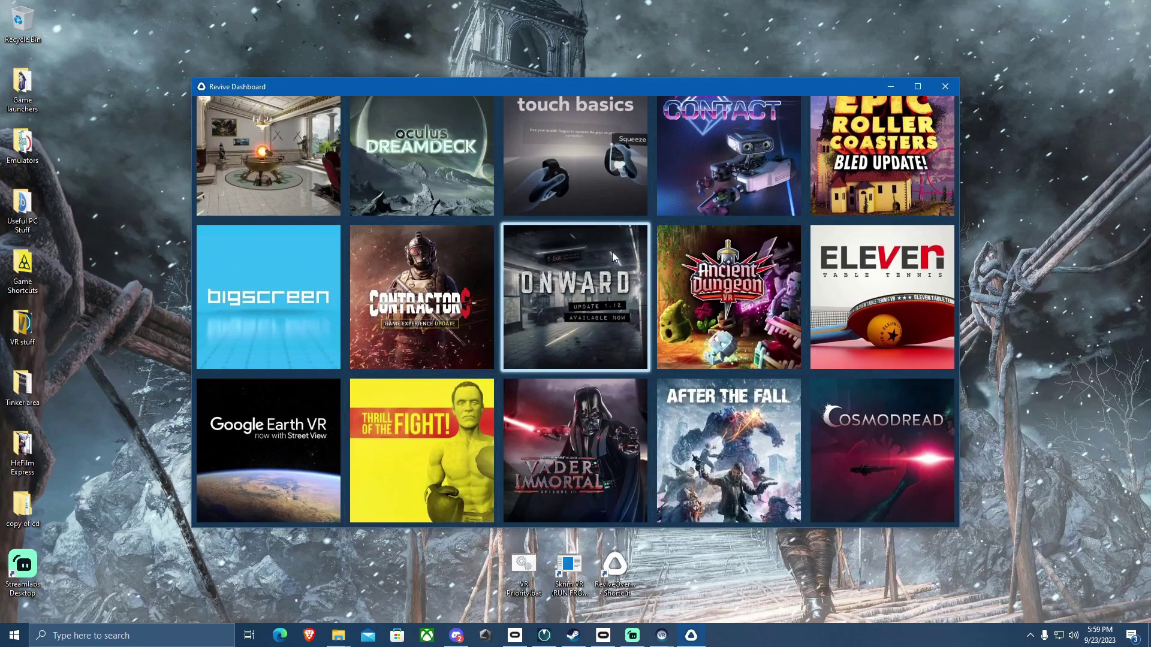
{"action": "scroll", "coordinate": [612, 252], "scroll_direction": "up", "scroll_amount": 1}
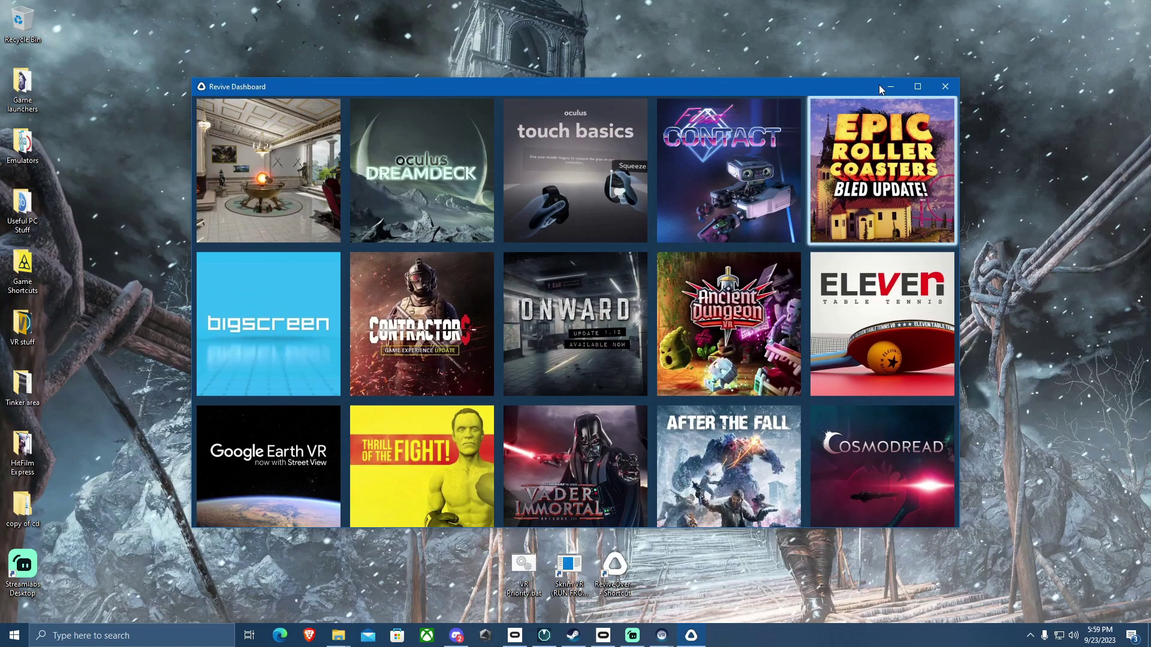
{"action": "left_click", "coordinate": [887, 87]}
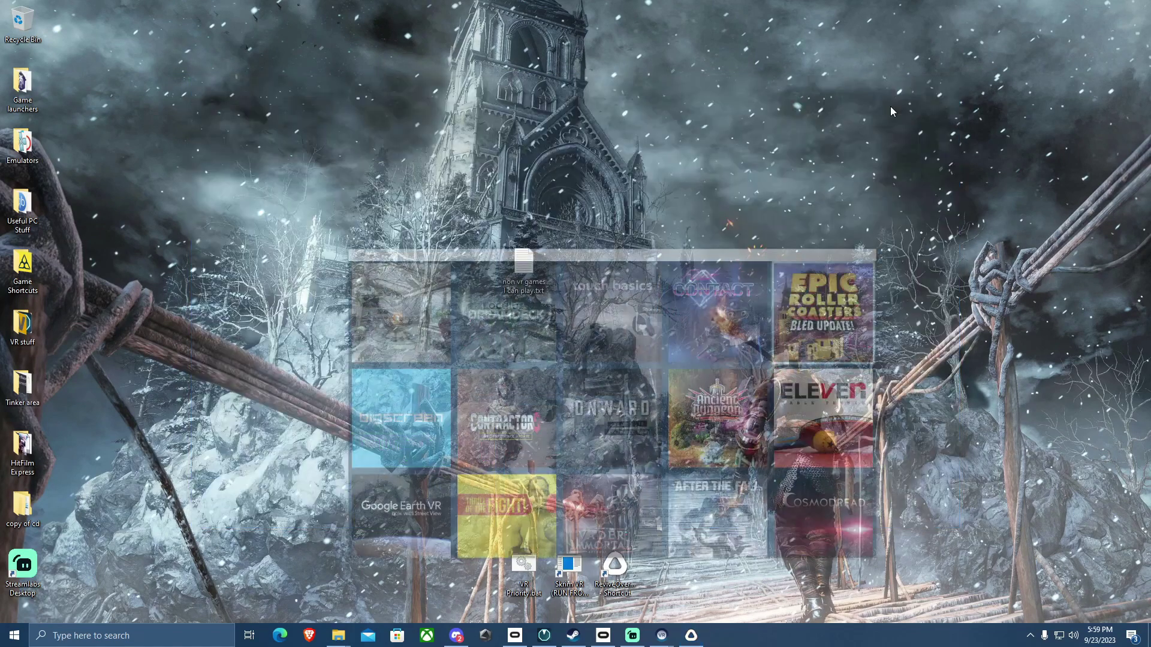
Quit the running Revive from the tray and relaunch ReviveOverlay as administrator
{"action": "right_click", "coordinate": [1027, 635]}
{"action": "left_click", "coordinate": [1030, 636]}
{"action": "left_click", "coordinate": [1030, 635]}
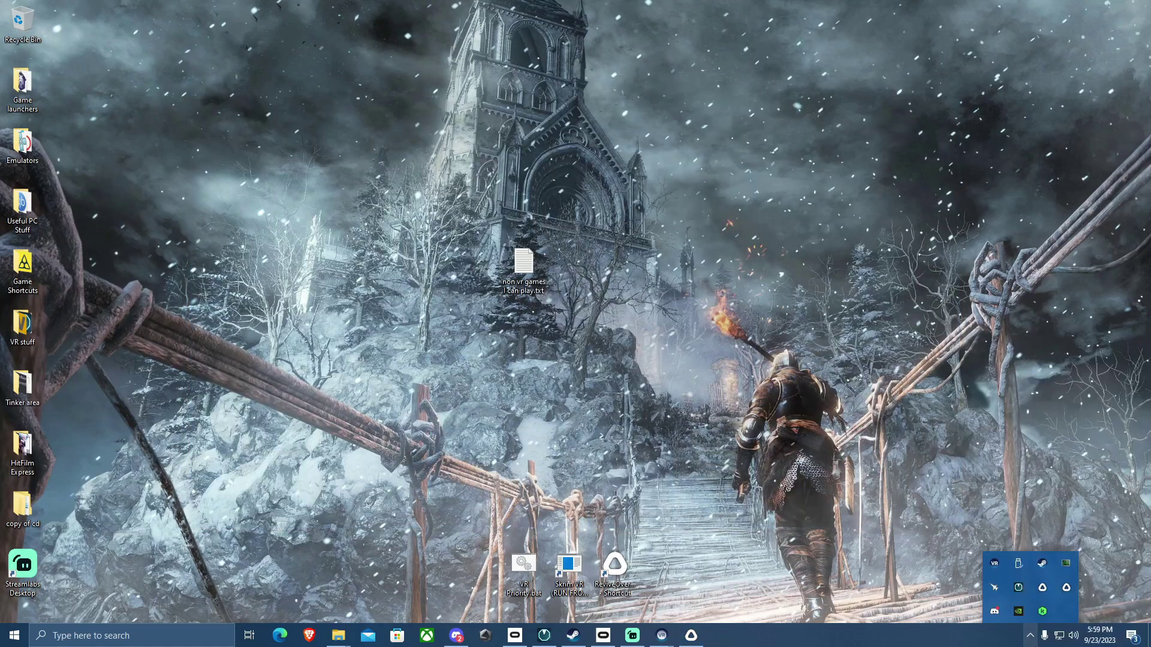
{"action": "left_click", "coordinate": [1030, 636]}
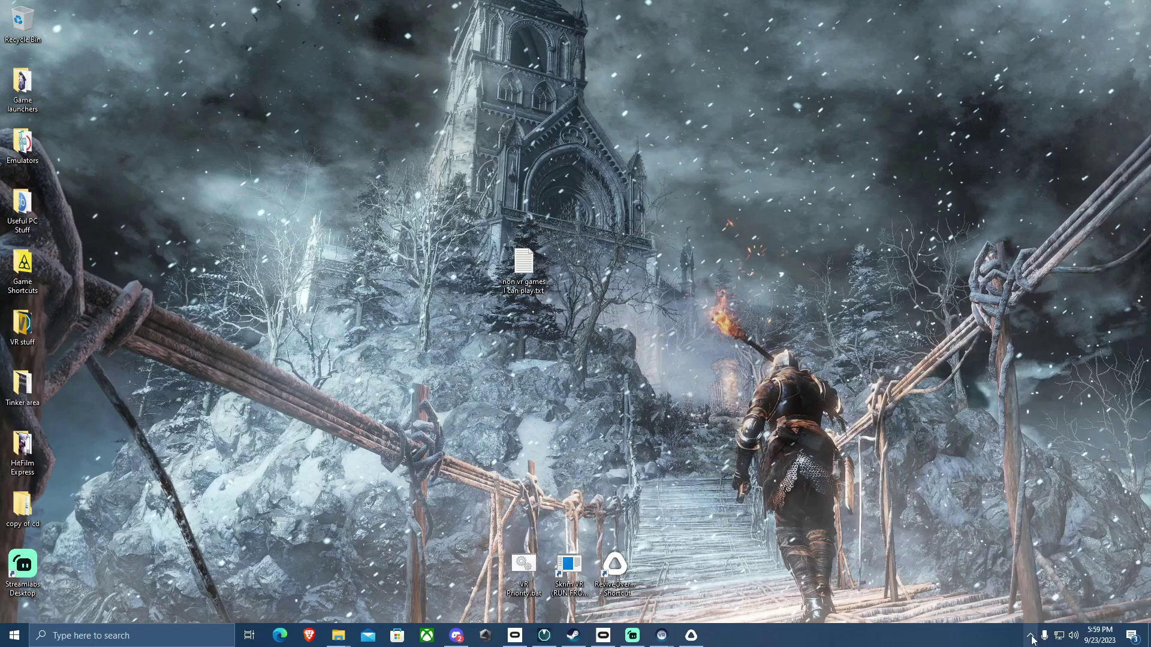
{"action": "left_click", "coordinate": [1029, 636]}
{"action": "right_click", "coordinate": [1043, 586]}
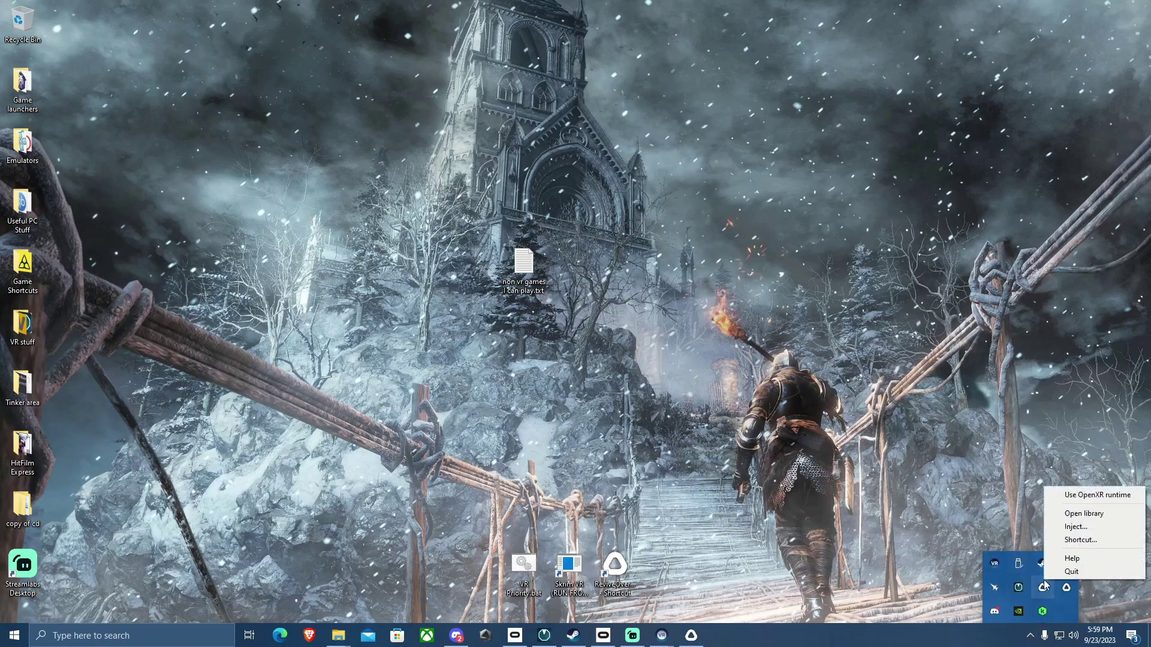
{"action": "left_click", "coordinate": [939, 524]}
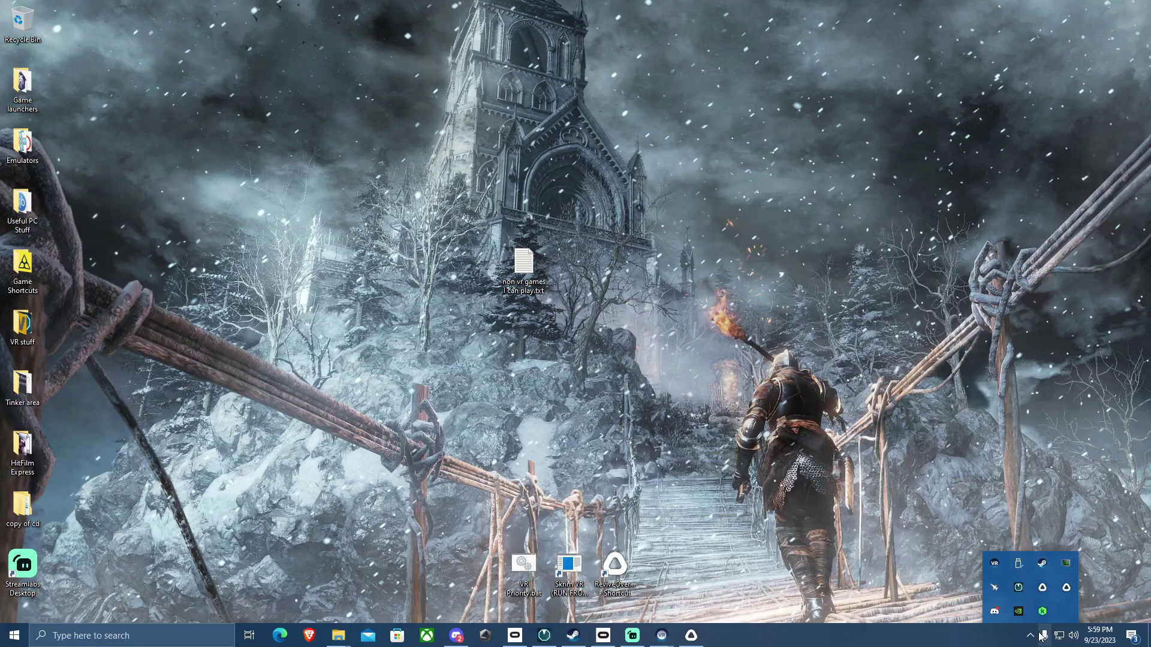
{"action": "right_click", "coordinate": [1064, 587]}
{"action": "left_click", "coordinate": [1073, 579]}
{"action": "right_click", "coordinate": [1044, 588]}
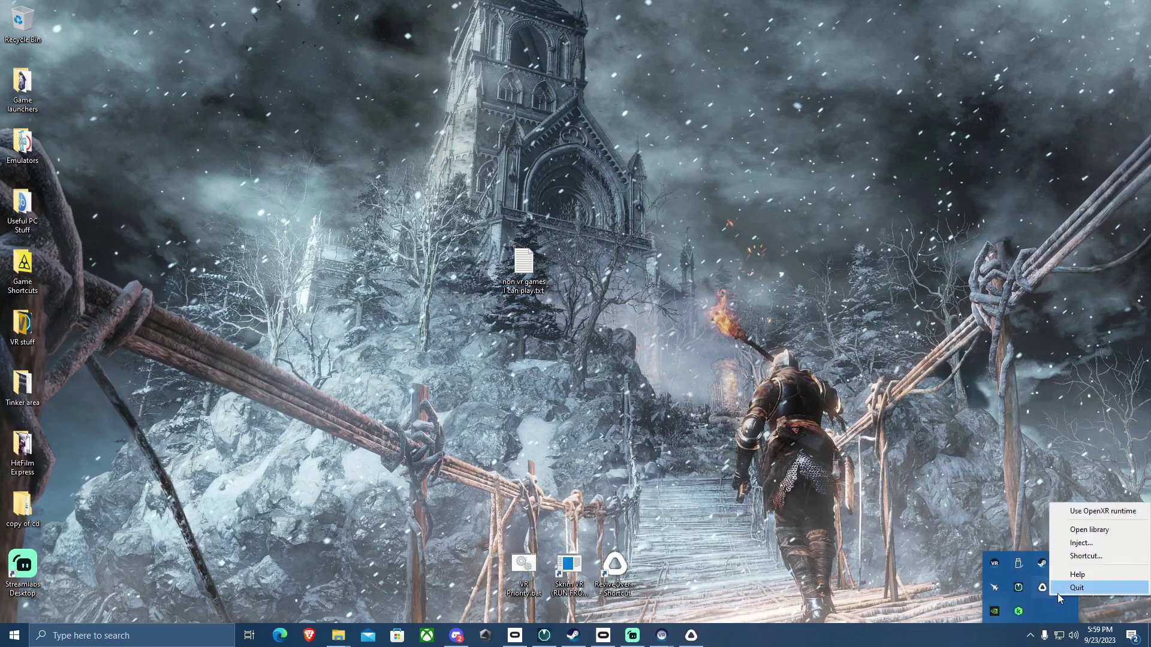
{"action": "left_click", "coordinate": [1073, 579]}
{"action": "right_click", "coordinate": [612, 569]}
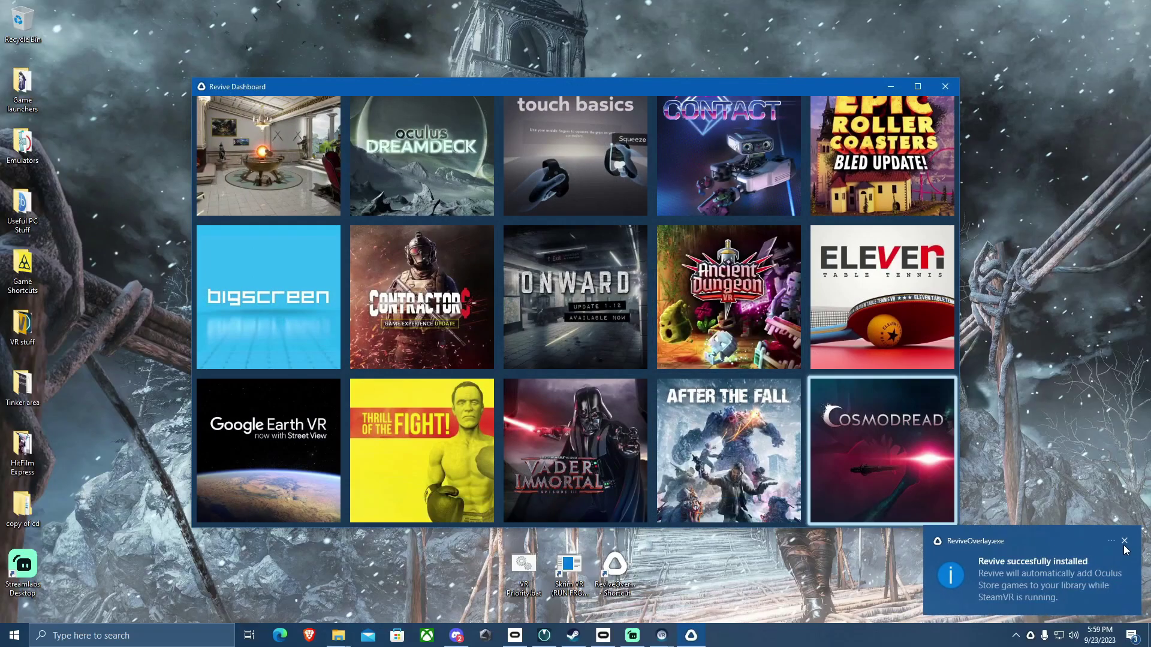
Use Revive's Inject... to launch AttackOnQuest.exe from Tinker area > AoQ_PCVR_v0_5_0 > AoQ_PCVR_v0_5_0
{"action": "left_click", "coordinate": [1030, 635]}
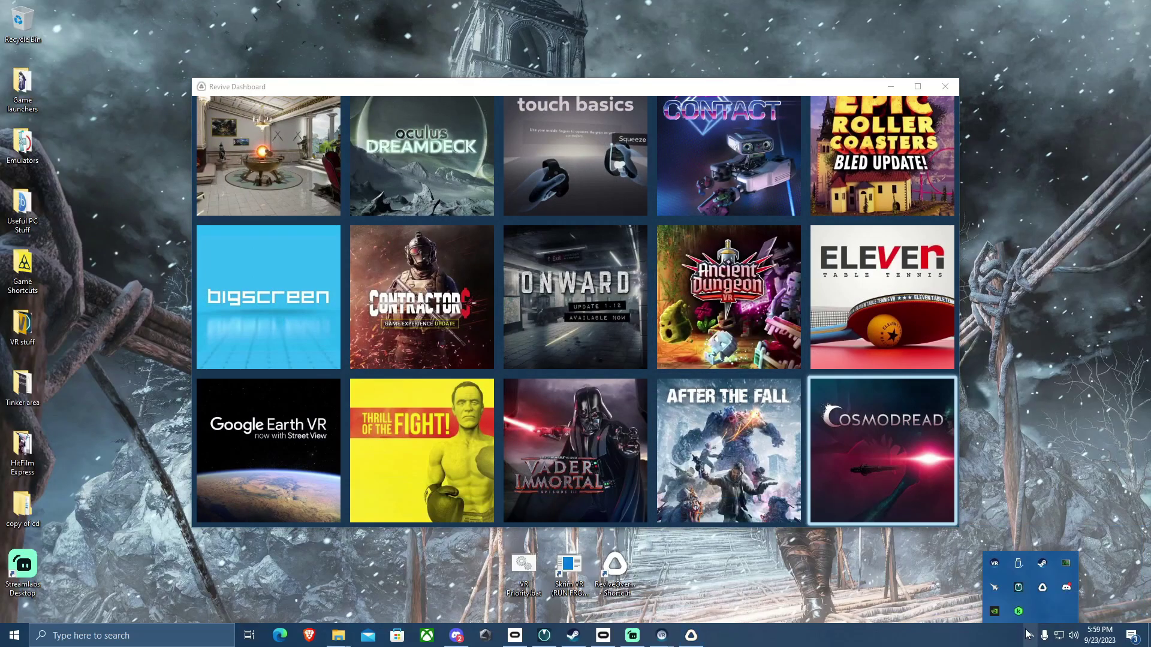
{"action": "right_click", "coordinate": [1042, 590]}
{"action": "left_click", "coordinate": [1072, 534]}
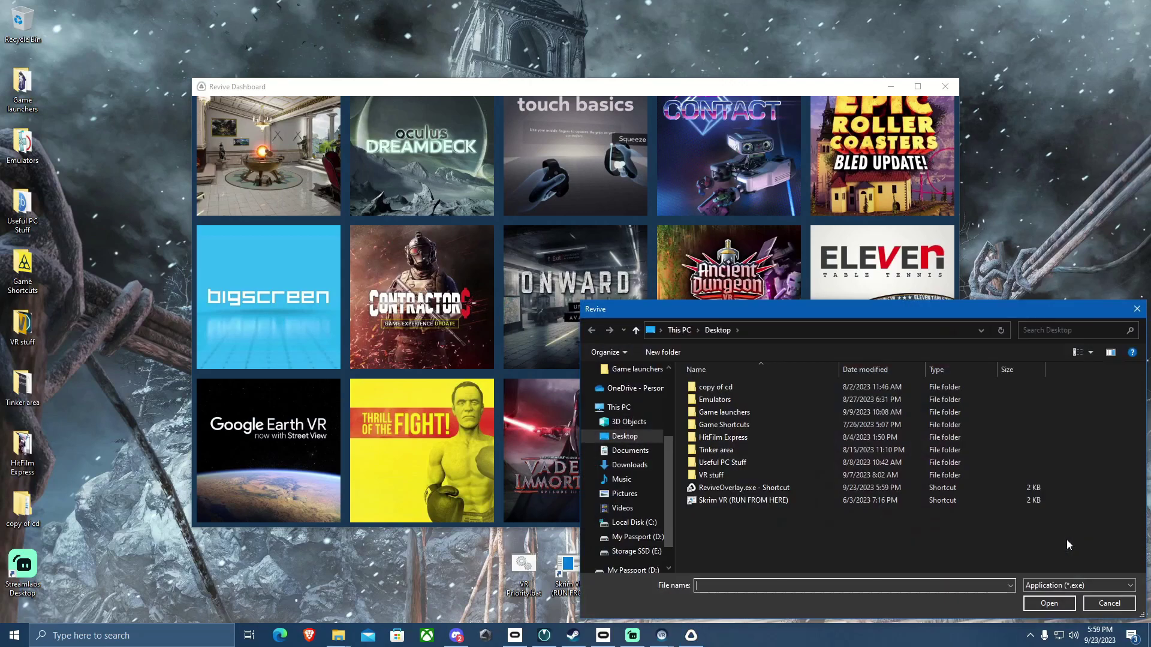
{"action": "double_click", "coordinate": [721, 448]}
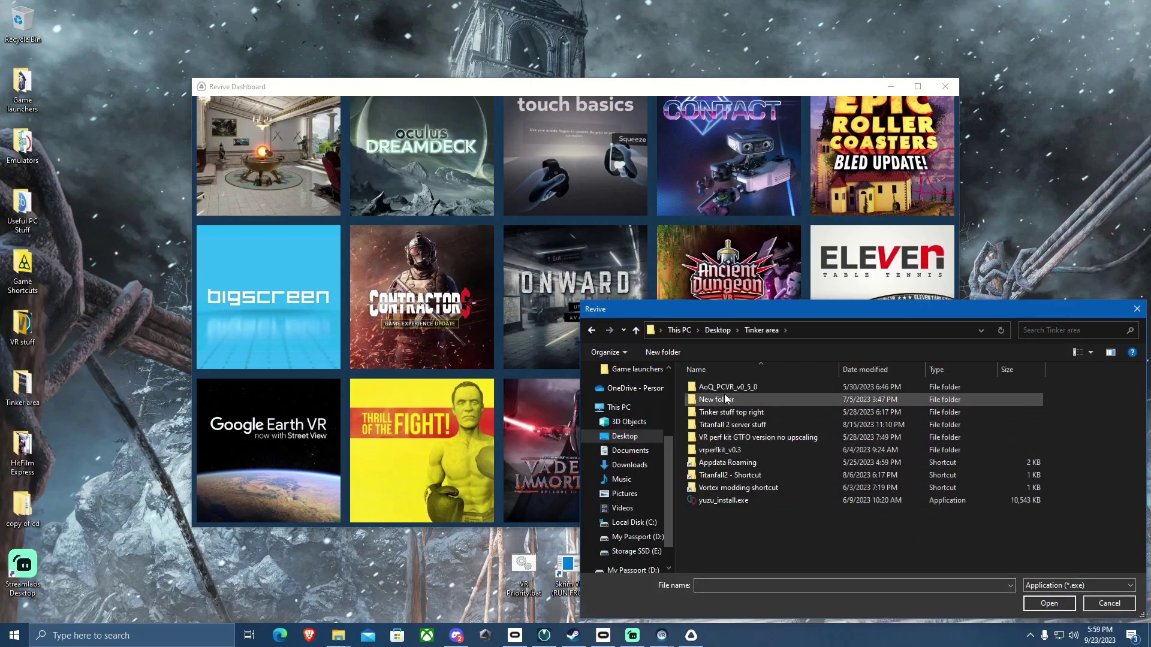
{"action": "double_click", "coordinate": [725, 391]}
{"action": "double_click", "coordinate": [725, 390]}
{"action": "left_click", "coordinate": [728, 413]}
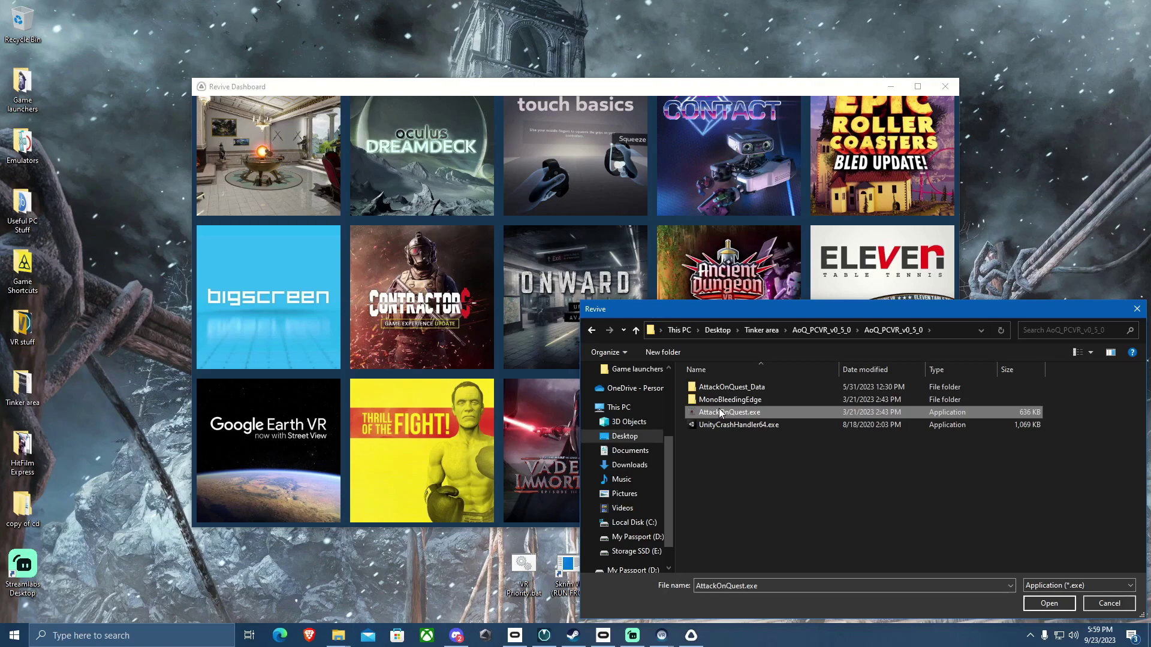
{"action": "left_click", "coordinate": [1035, 607]}
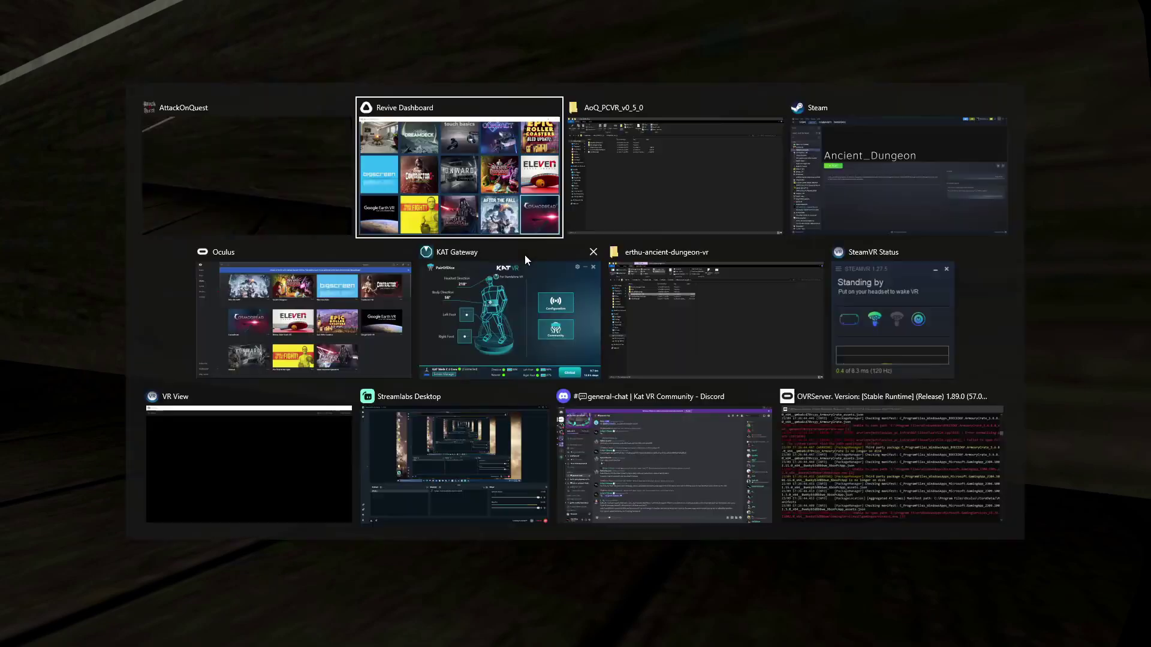
Close AttackOnQuest, check the treadmill game profile settings in KAT Gateway, then minimize it
{"action": "left_click", "coordinate": [344, 108]}
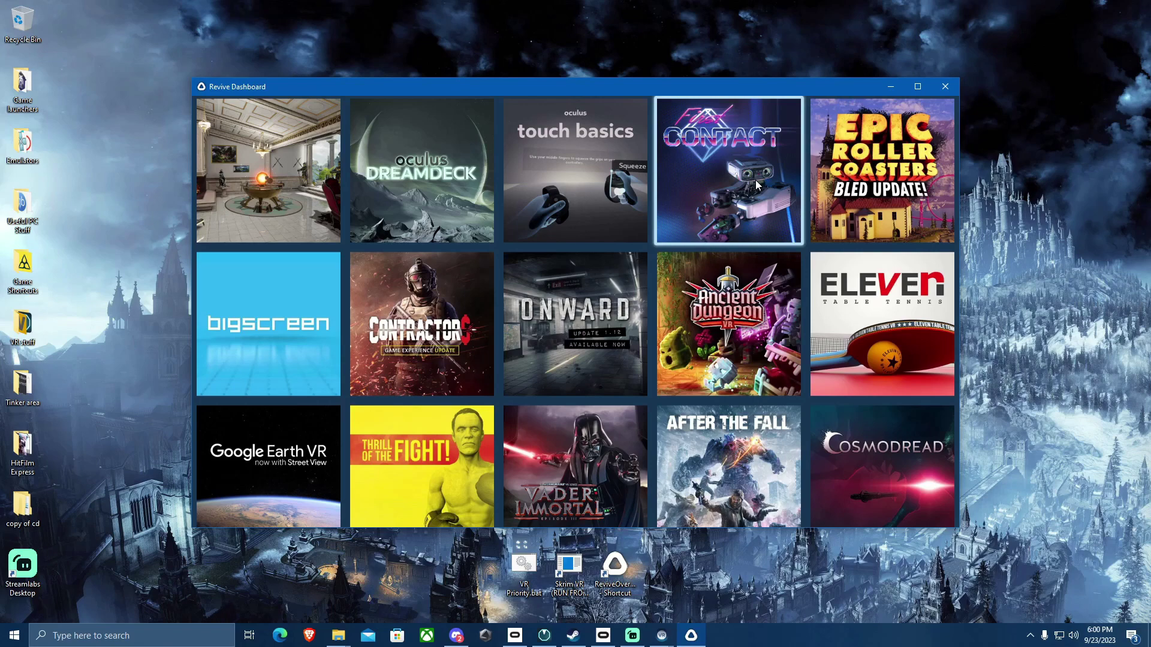
{"action": "scroll", "coordinate": [757, 185], "scroll_direction": "down", "scroll_amount": 1}
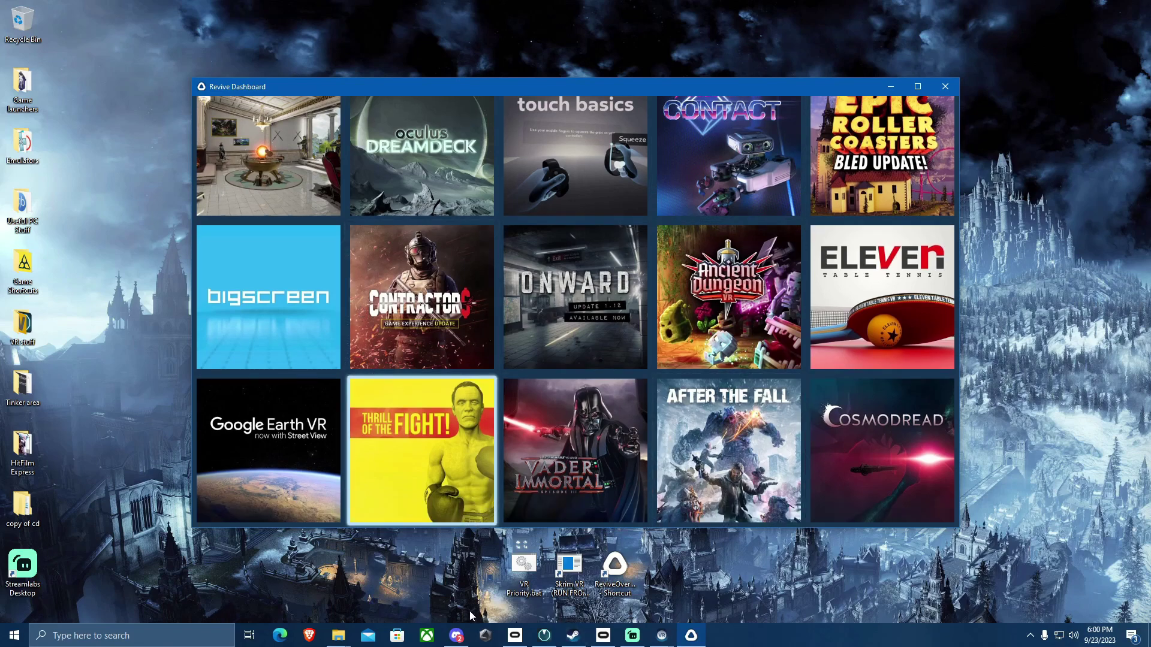
{"action": "left_click", "coordinate": [545, 635]}
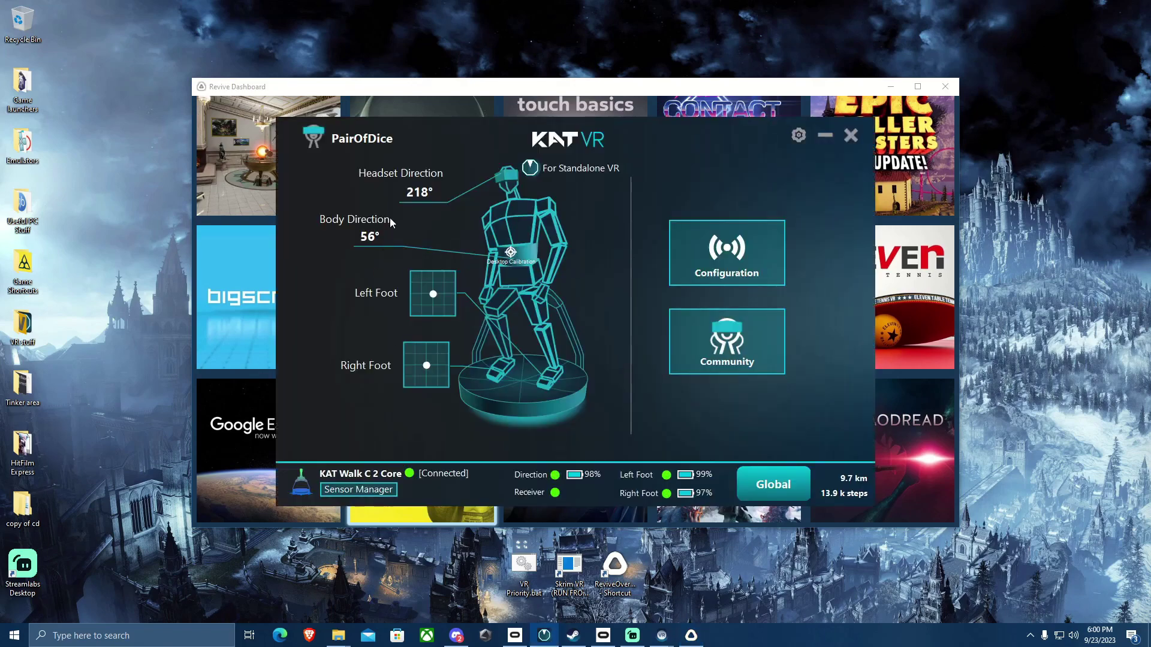
{"action": "left_click", "coordinate": [706, 259]}
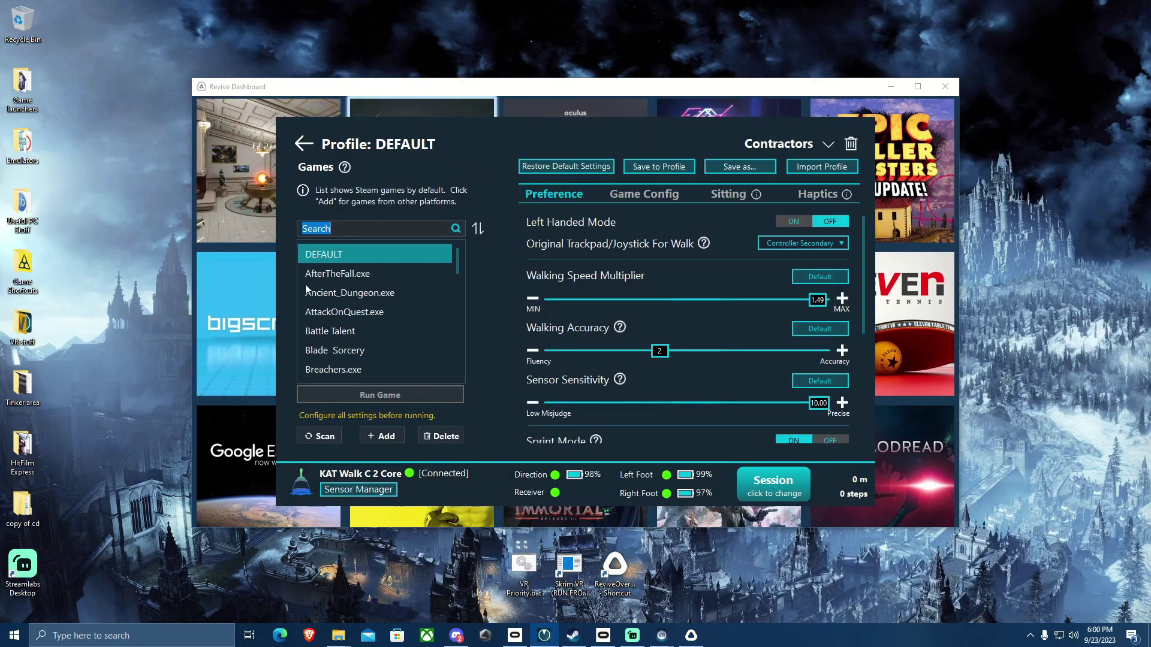
{"action": "left_click", "coordinate": [304, 144]}
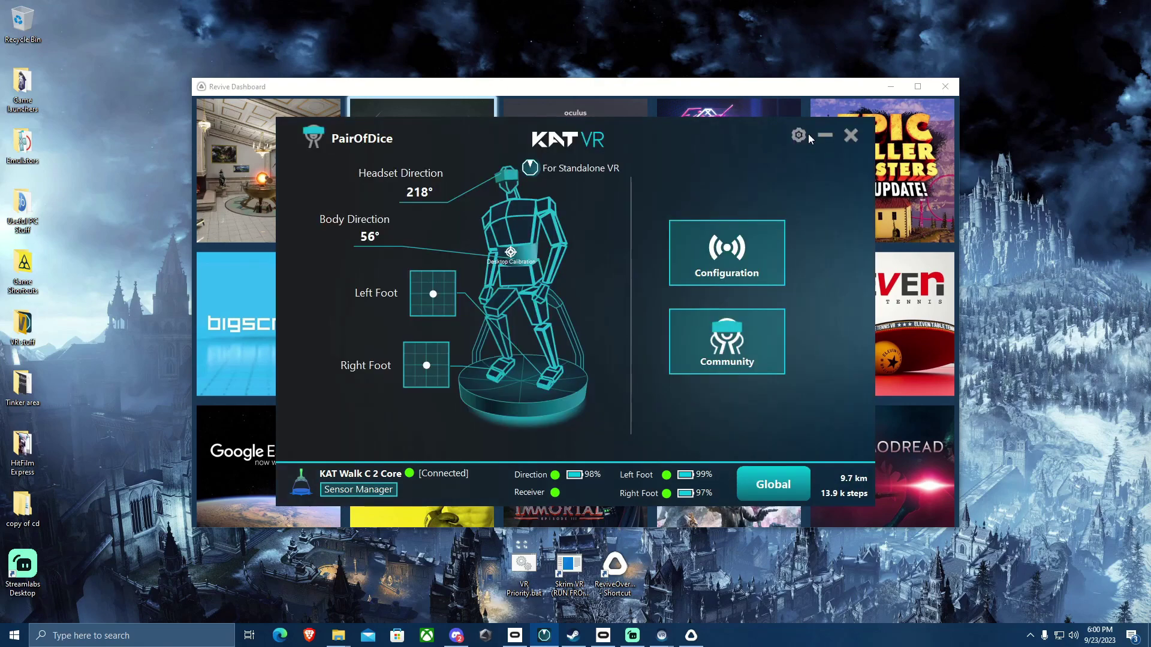
{"action": "left_click", "coordinate": [825, 135]}
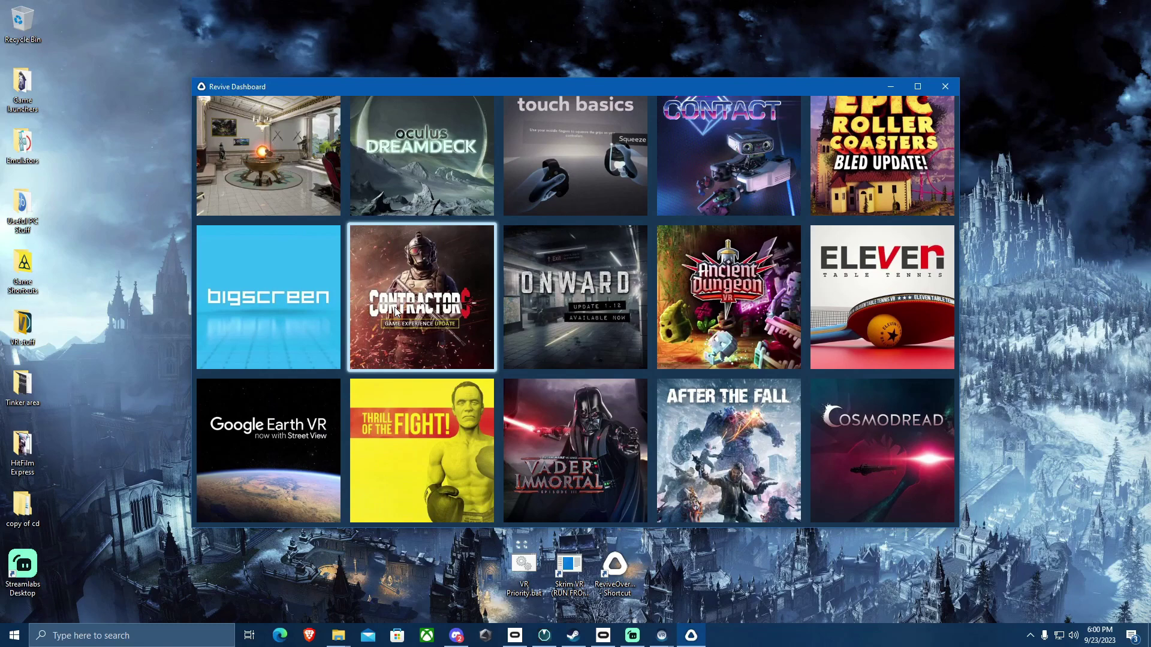
Minimize the Revive Dashboard to clear the desktop
{"action": "scroll", "coordinate": [599, 198], "scroll_direction": "up", "scroll_amount": 1}
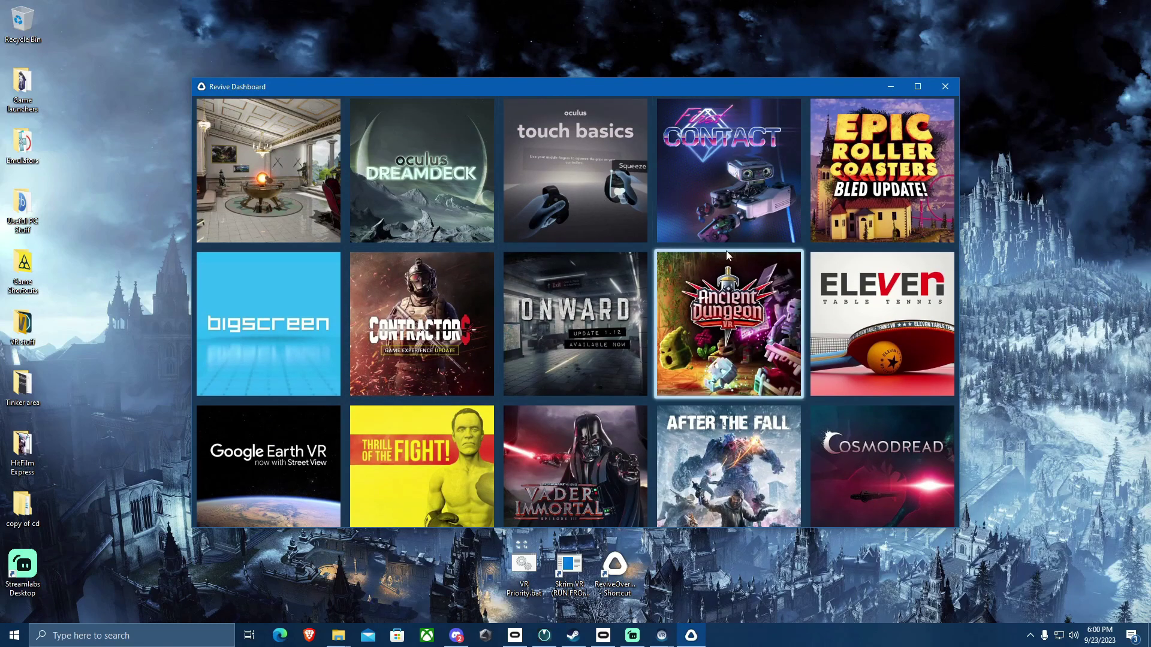
{"action": "scroll", "coordinate": [600, 300], "scroll_direction": "down", "scroll_amount": 1}
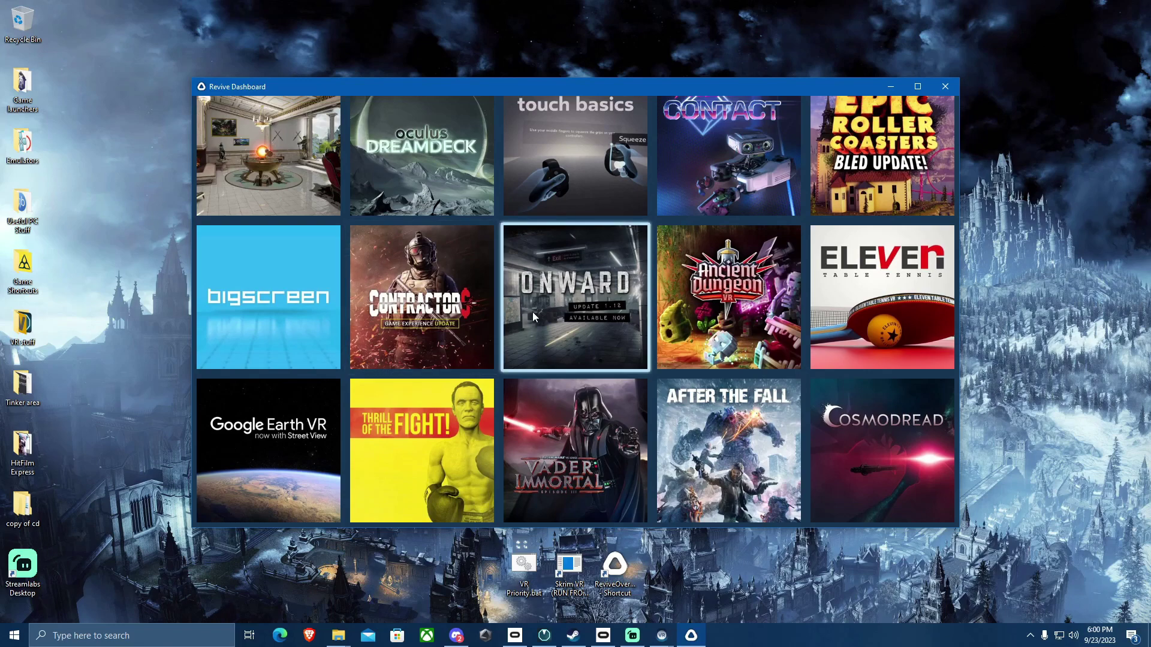
{"action": "scroll", "coordinate": [729, 179], "scroll_direction": "up", "scroll_amount": 1}
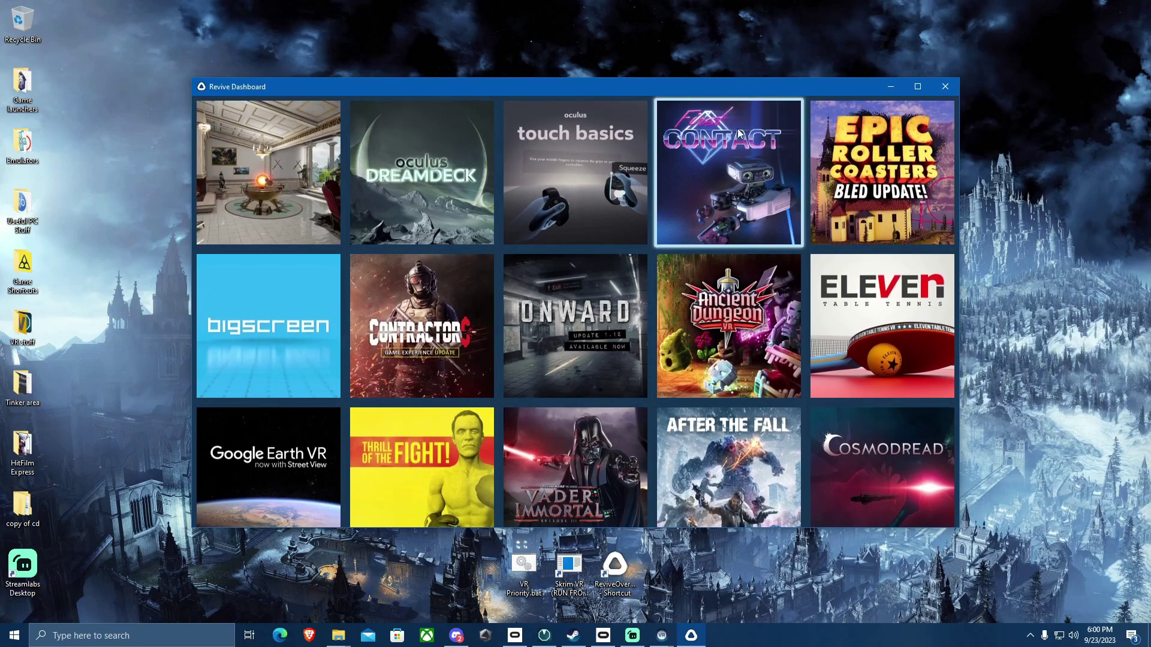
{"action": "left_click", "coordinate": [892, 88]}
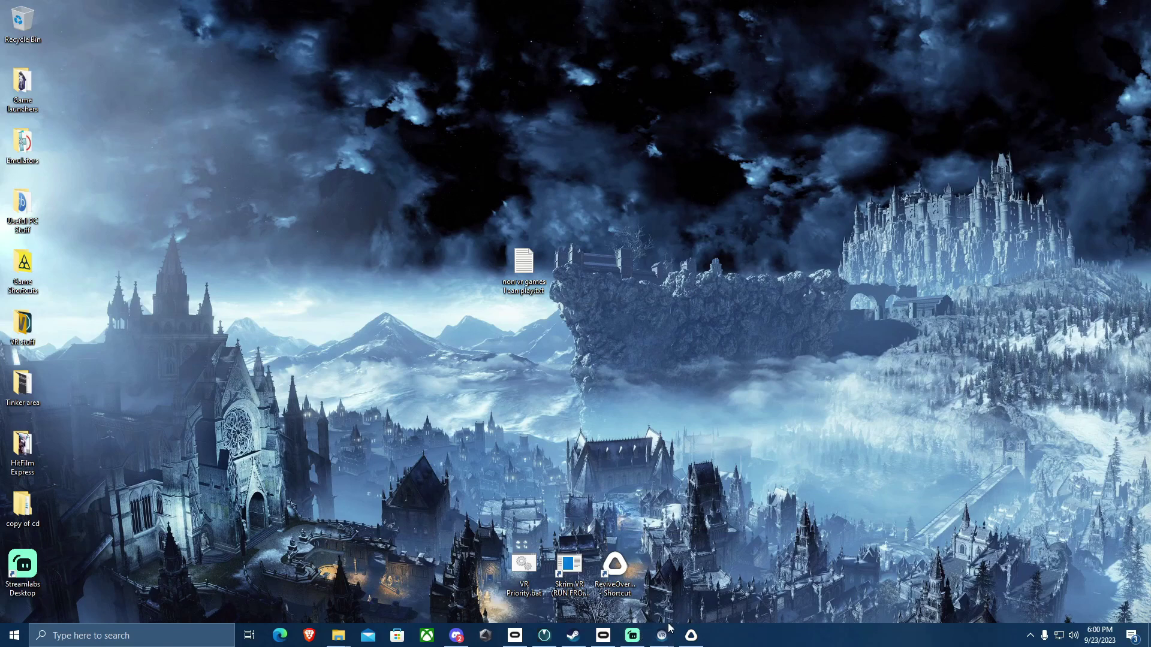
Calibrate KAT VR's body direction to match the headset, dismissing the success message and recalibrating
{"action": "mouse_move", "coordinate": [643, 641]}
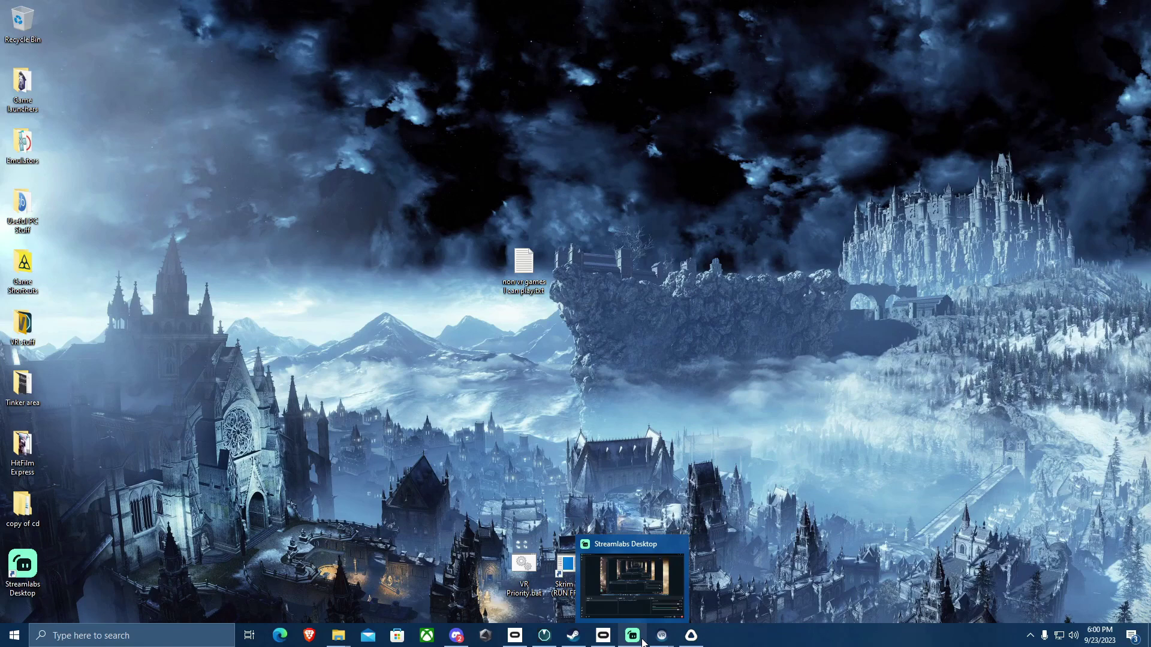
{"action": "left_click", "coordinate": [545, 635]}
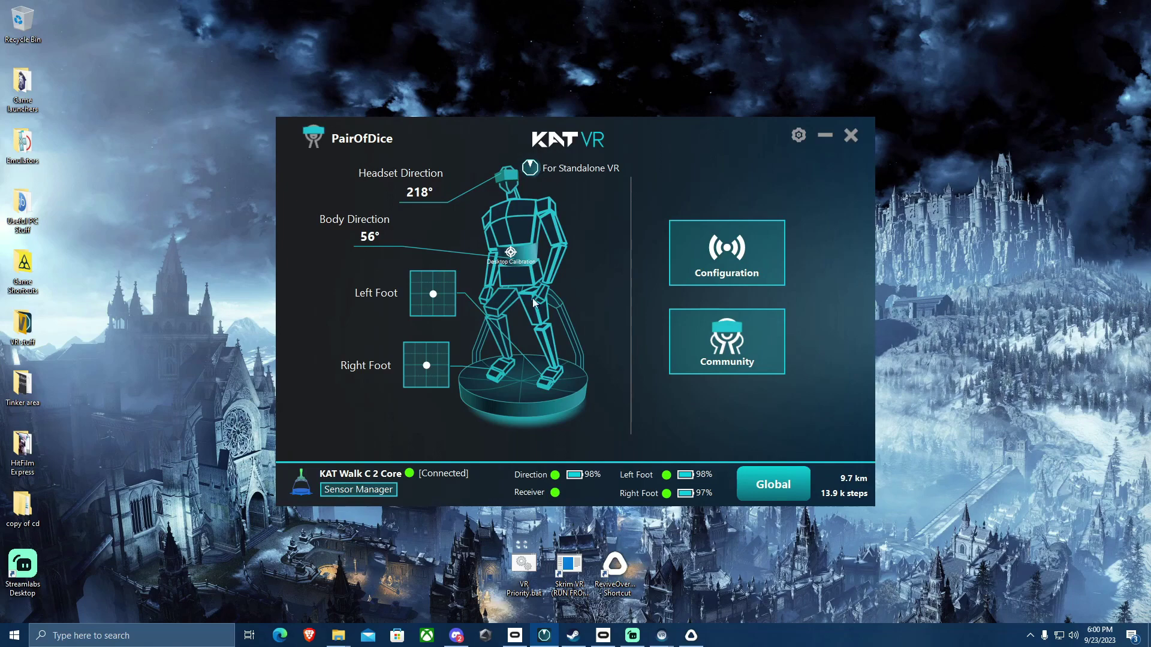
{"action": "left_click", "coordinate": [511, 252]}
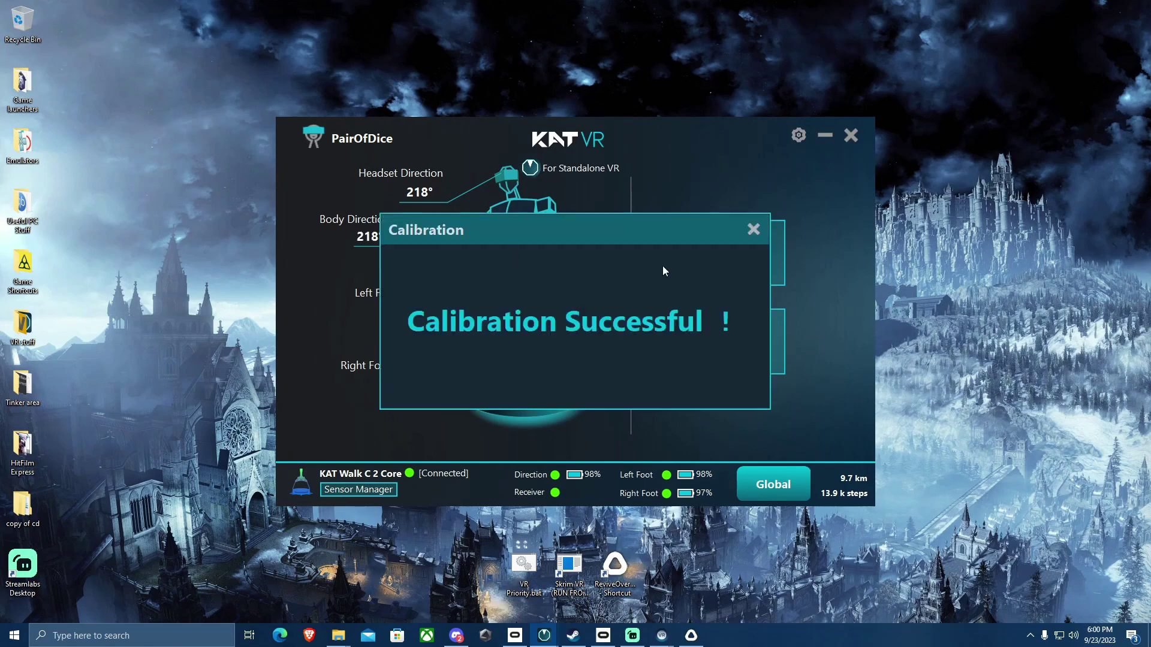
{"action": "left_click", "coordinate": [753, 232]}
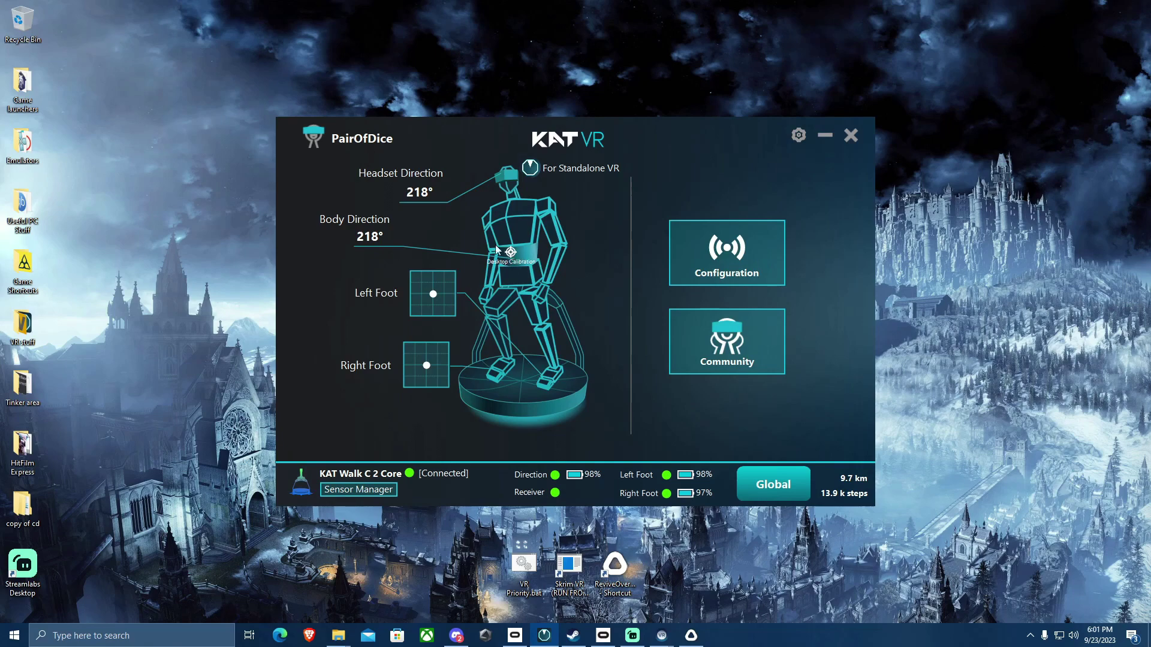
{"action": "left_click", "coordinate": [513, 255]}
Bring up and hide the Revive Dashboard, then check Revive's tray menu without choosing anything
{"action": "left_click", "coordinate": [691, 636]}
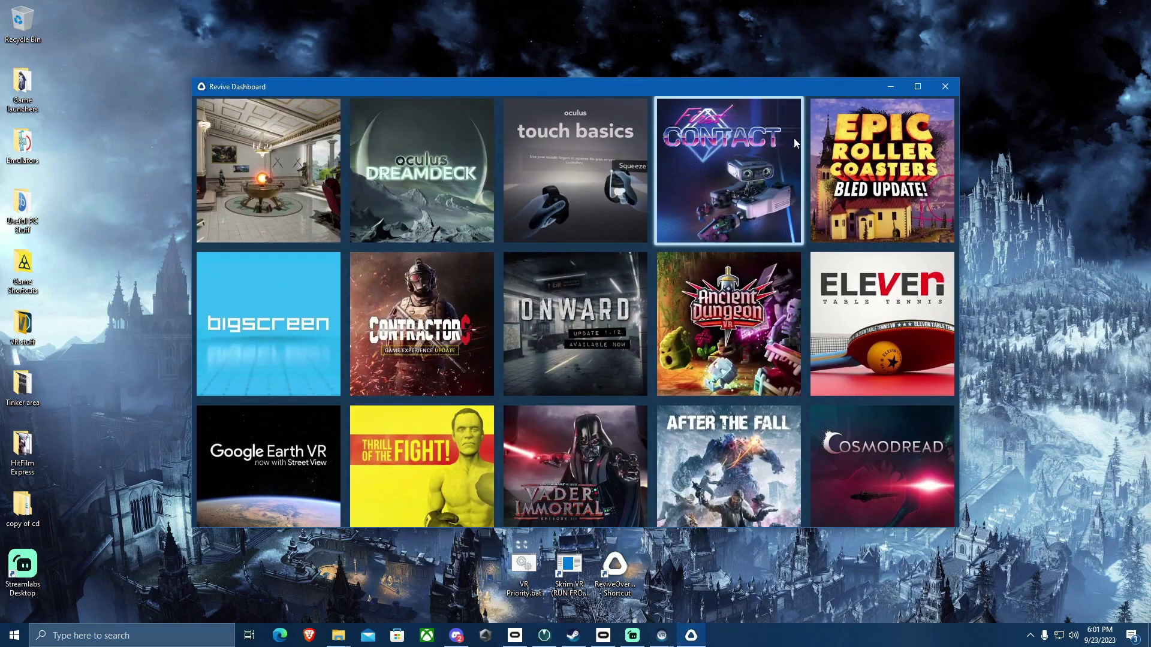
{"action": "left_click", "coordinate": [891, 88]}
{"action": "left_click", "coordinate": [1030, 635]}
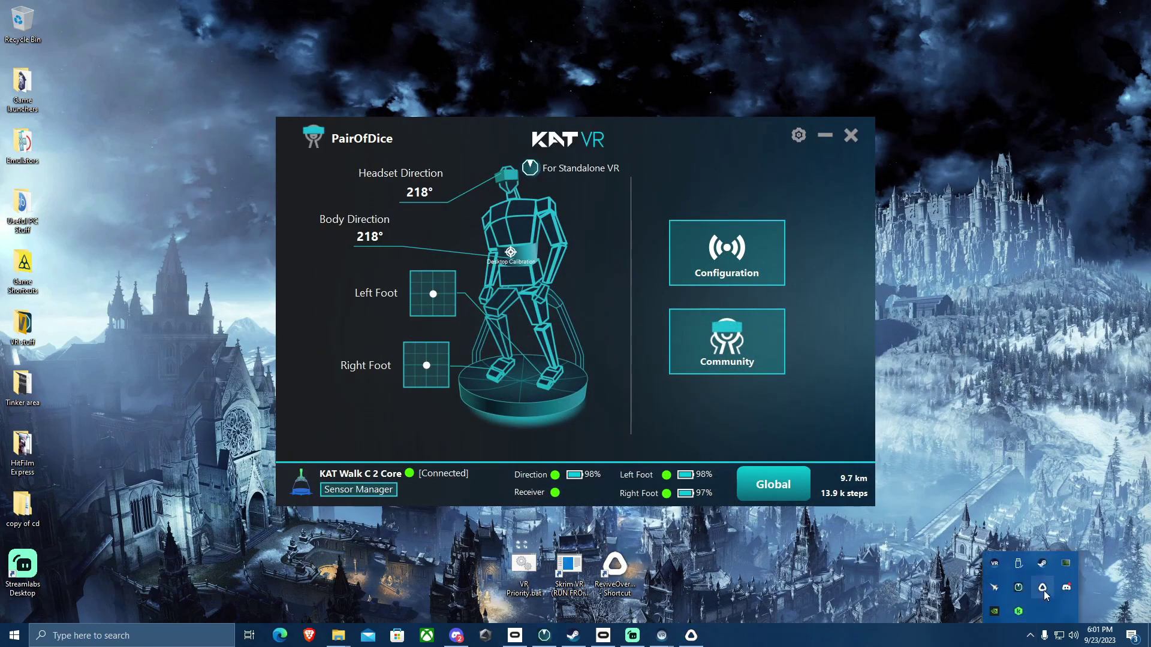
{"action": "right_click", "coordinate": [1041, 587]}
{"action": "left_click", "coordinate": [993, 462]}
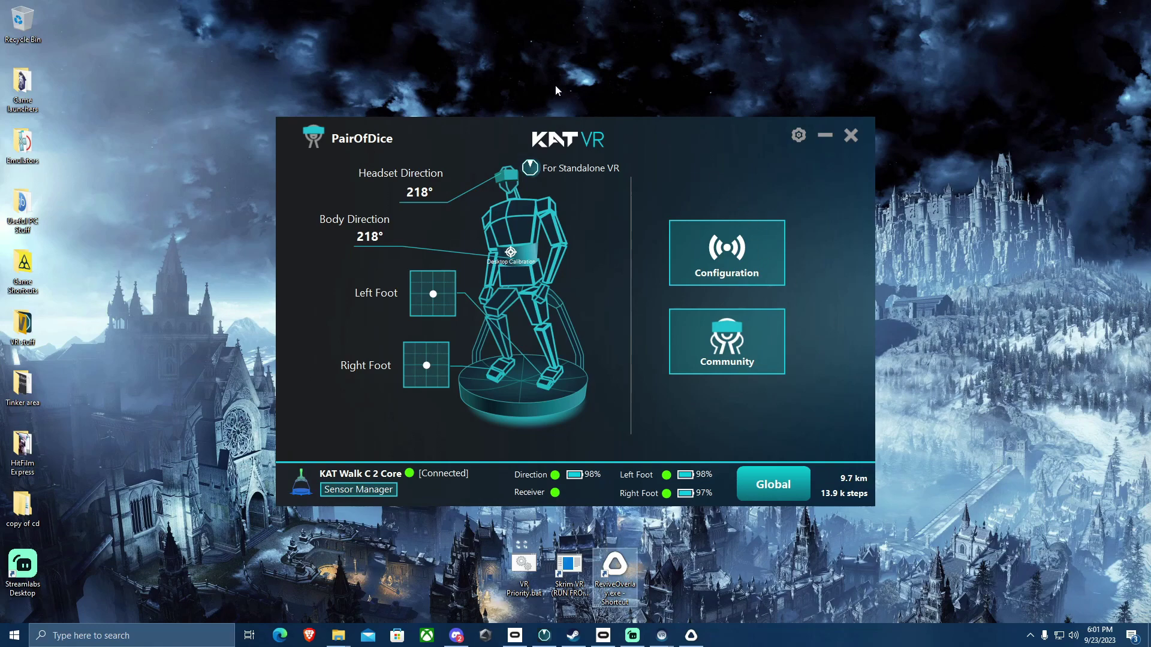
Open the Deep Rock Galactic page in Steam's library via GTFO, then minimize and restore Steam
{"action": "left_click", "coordinate": [573, 635]}
{"action": "scroll", "coordinate": [85, 296], "scroll_direction": "down", "scroll_amount": 5}
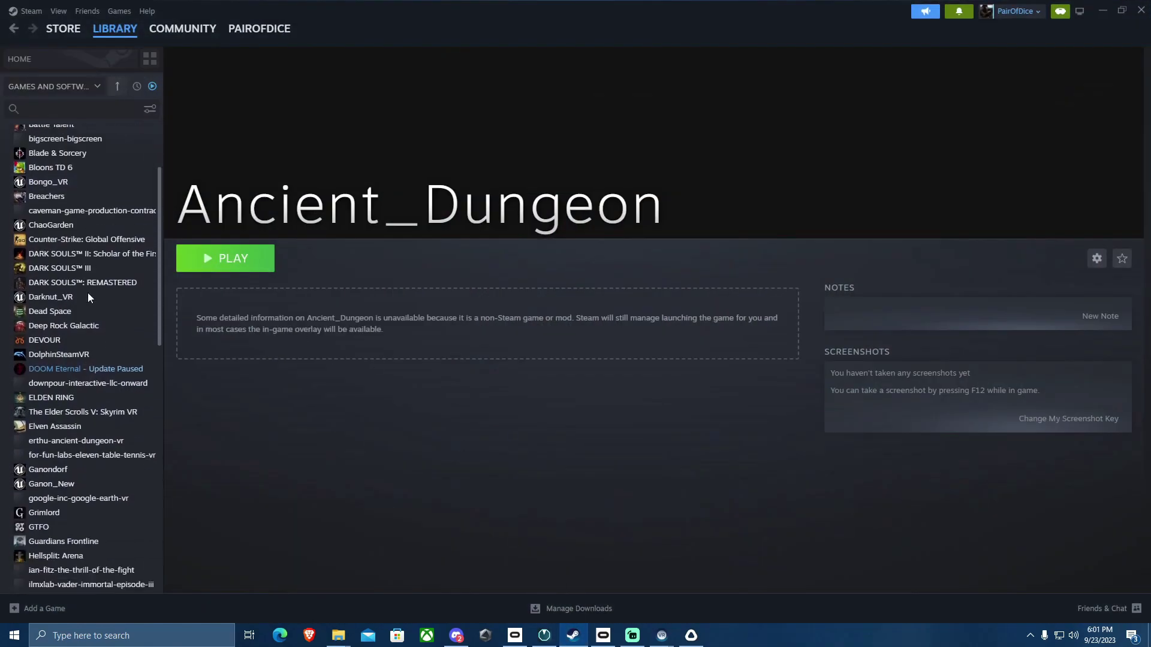
{"action": "left_click", "coordinate": [60, 459]}
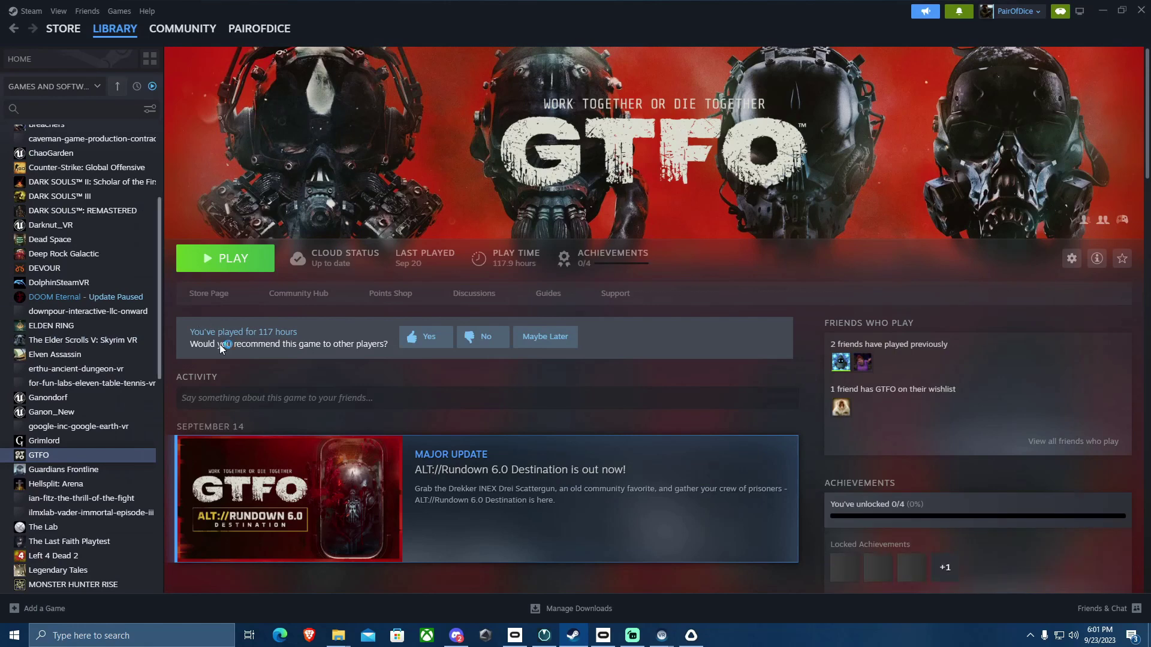
{"action": "left_click", "coordinate": [71, 254]}
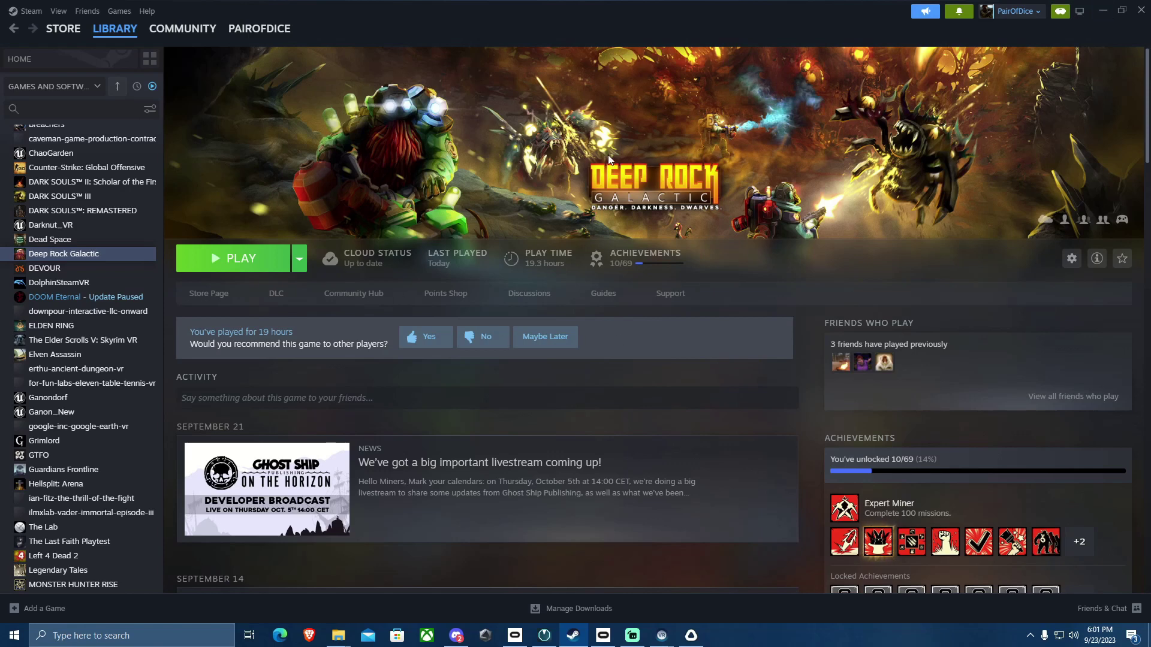
{"action": "left_click", "coordinate": [1102, 8]}
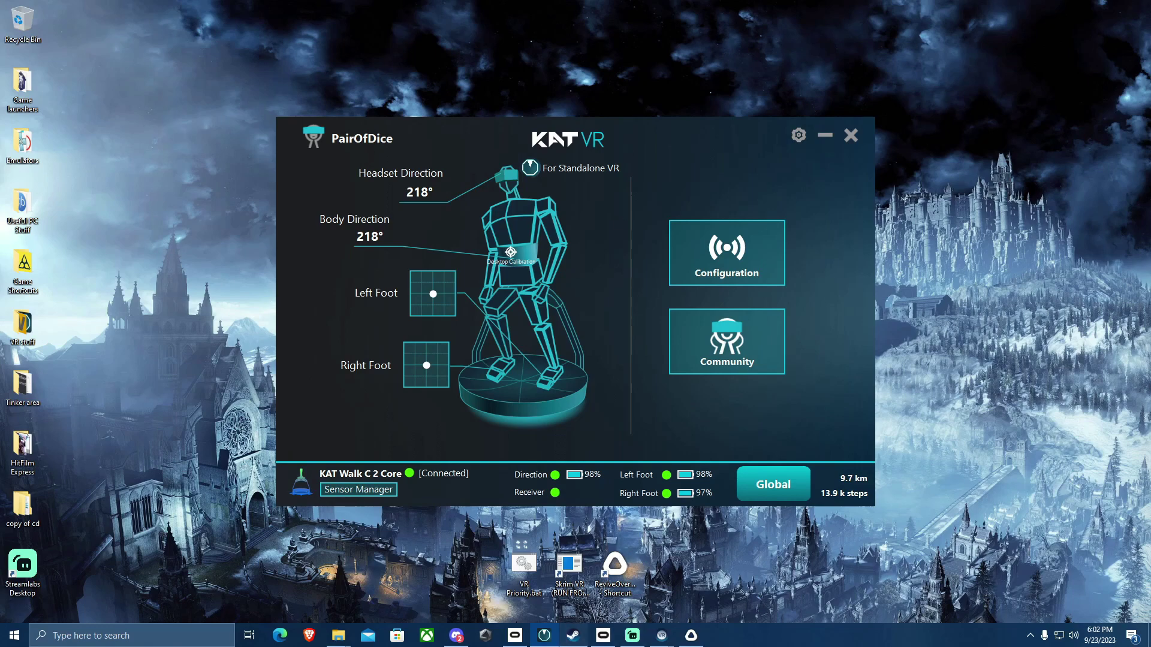
{"action": "left_click", "coordinate": [573, 636]}
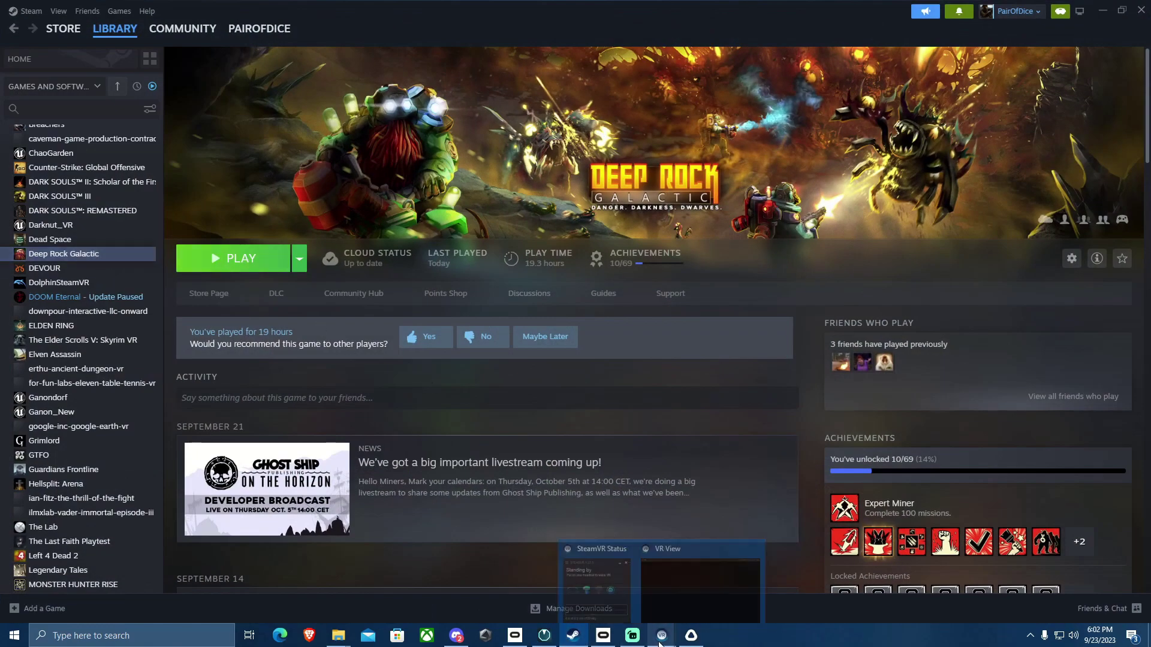
In KAT VR Configuration, load Deep Rock Galactic's game profile and save its settings to it
{"action": "left_click", "coordinate": [544, 635]}
{"action": "left_click", "coordinate": [727, 252]}
{"action": "scroll", "coordinate": [362, 325], "scroll_direction": "down", "scroll_amount": 3}
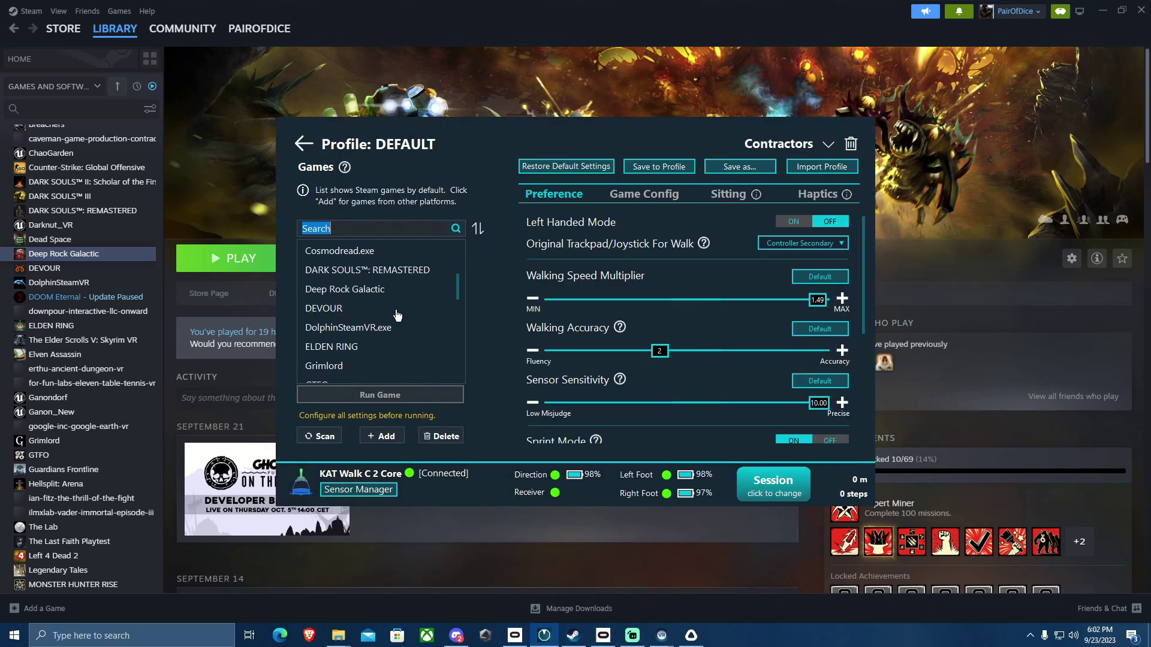
{"action": "left_click", "coordinate": [367, 291]}
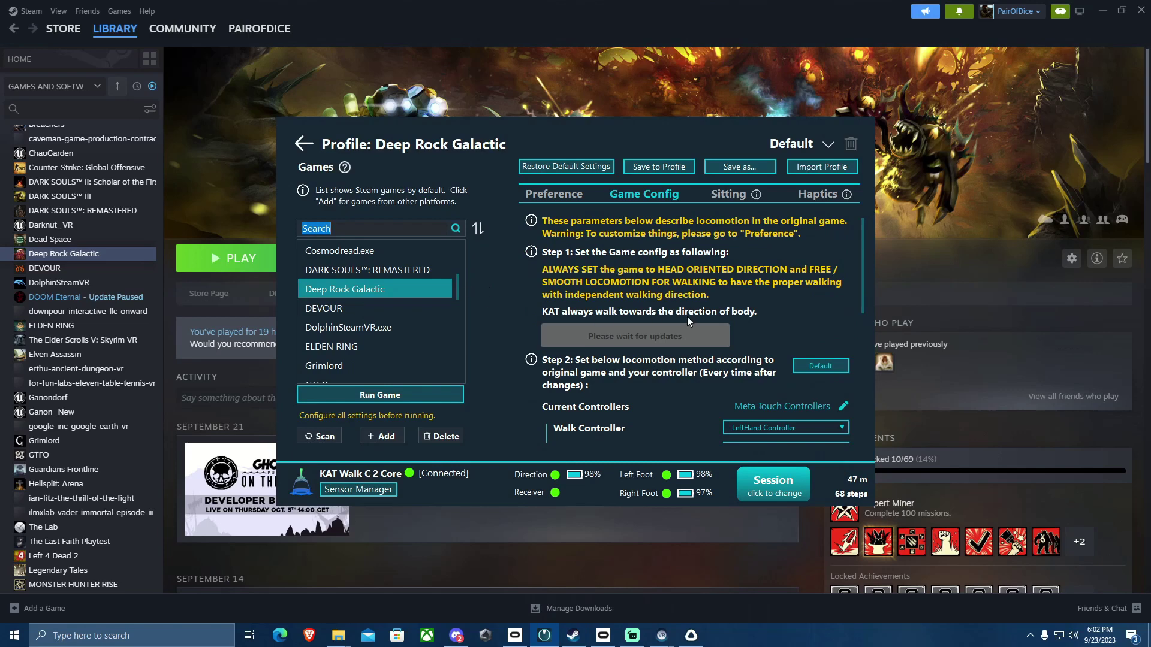
{"action": "scroll", "coordinate": [690, 315], "scroll_direction": "down", "scroll_amount": 3}
{"action": "scroll", "coordinate": [719, 326], "scroll_direction": "up", "scroll_amount": 3}
{"action": "left_click", "coordinate": [685, 166]}
Minimize KAT VR and browse Steam's library from GTFO to the Resident Evil 2 page
{"action": "left_click", "coordinate": [825, 136]}
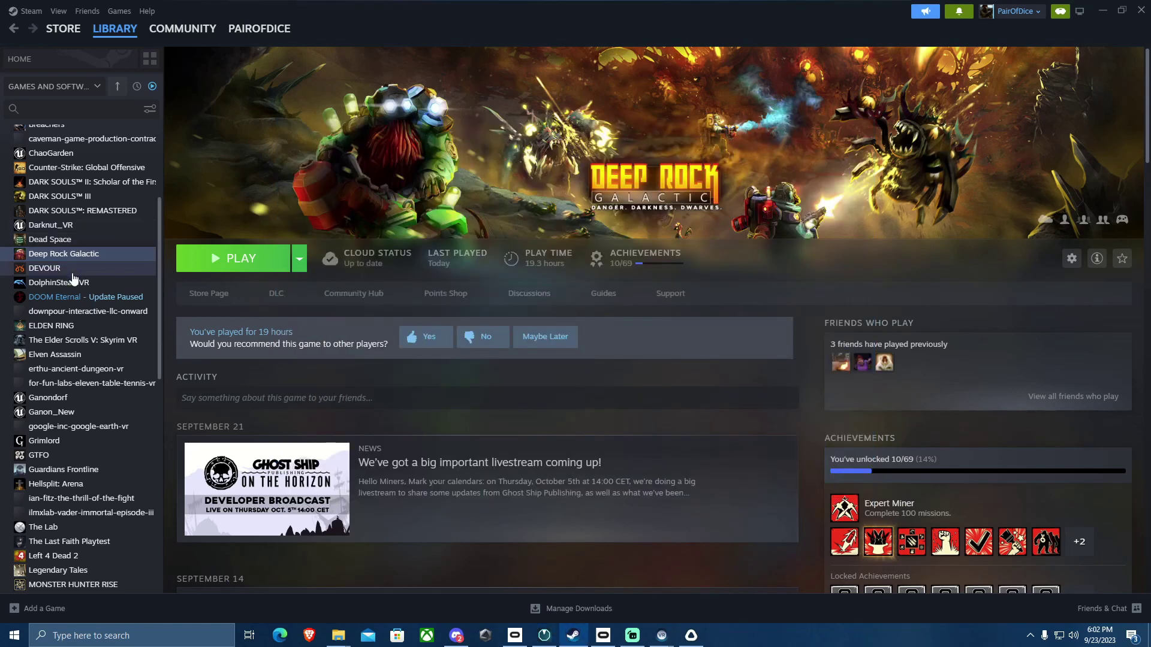
{"action": "scroll", "coordinate": [80, 264], "scroll_direction": "down", "scroll_amount": 2}
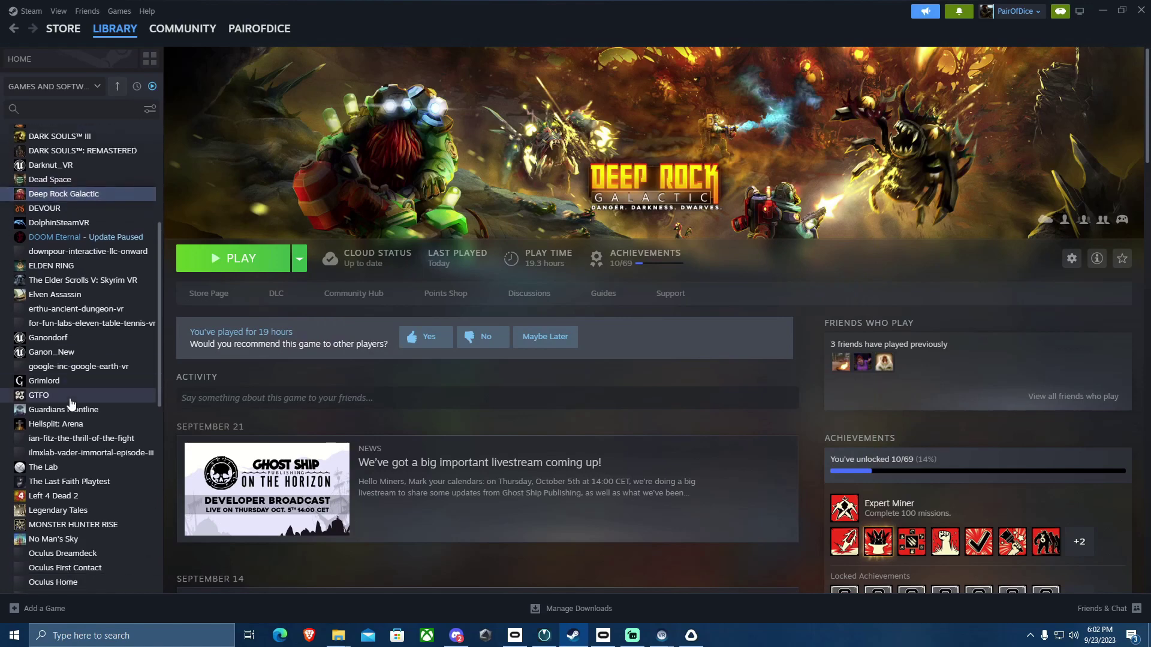
{"action": "left_click", "coordinate": [72, 397]}
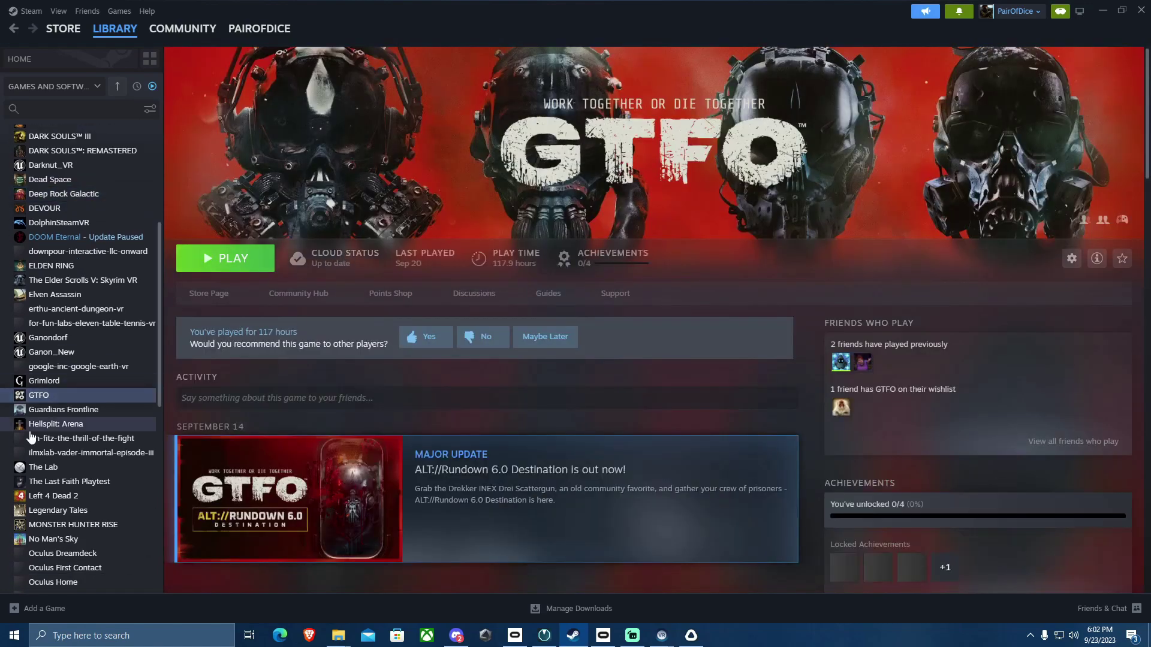
{"action": "scroll", "coordinate": [33, 412], "scroll_direction": "down", "scroll_amount": 10}
{"action": "scroll", "coordinate": [42, 415], "scroll_direction": "up", "scroll_amount": 5}
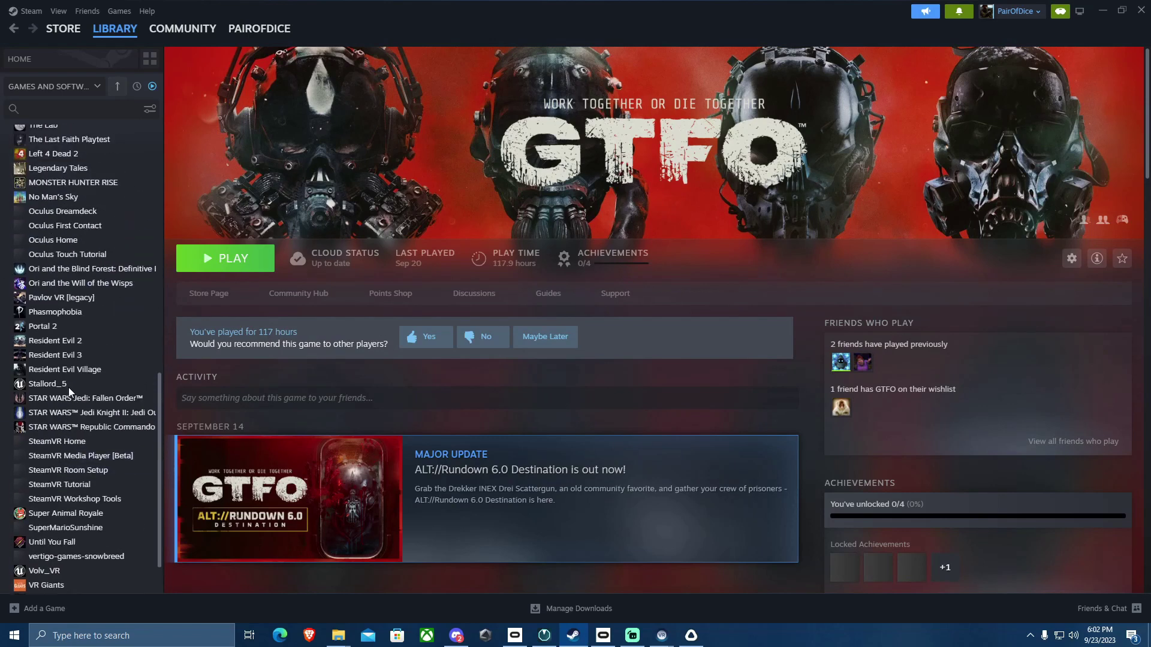
{"action": "left_click", "coordinate": [69, 387]}
{"action": "scroll", "coordinate": [103, 386], "scroll_direction": "up", "scroll_amount": 2}
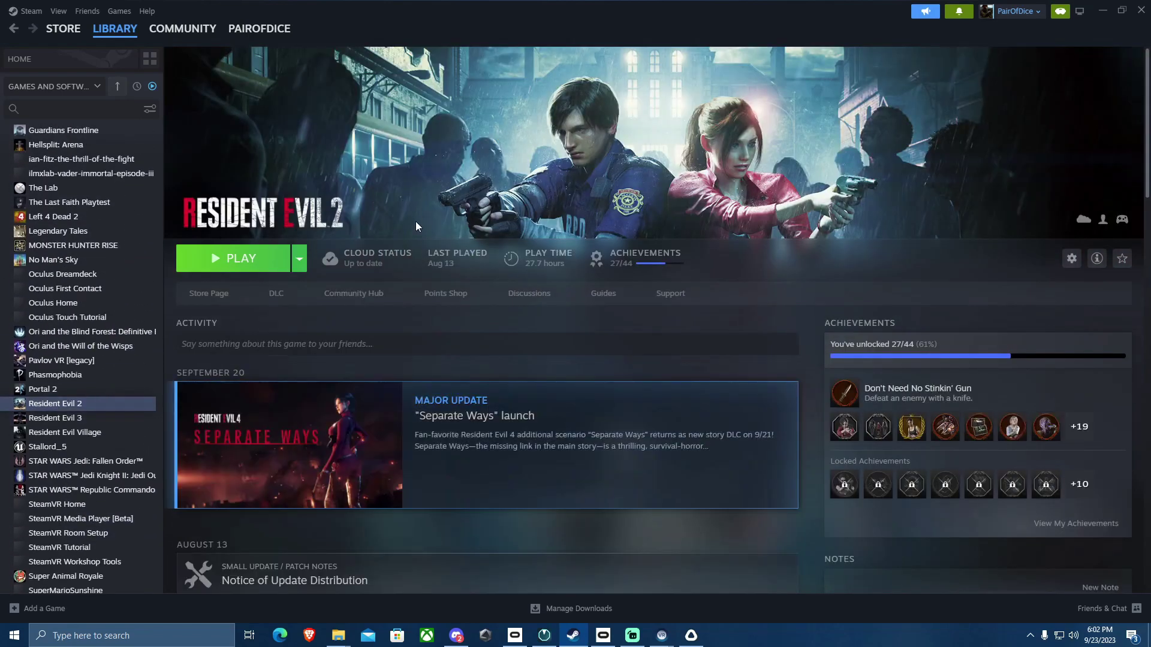
Show the desktop, reopen KAT VR, check the Kat VR Community Discord chat, then minimize Discord
{"action": "key", "text": "super+d"}
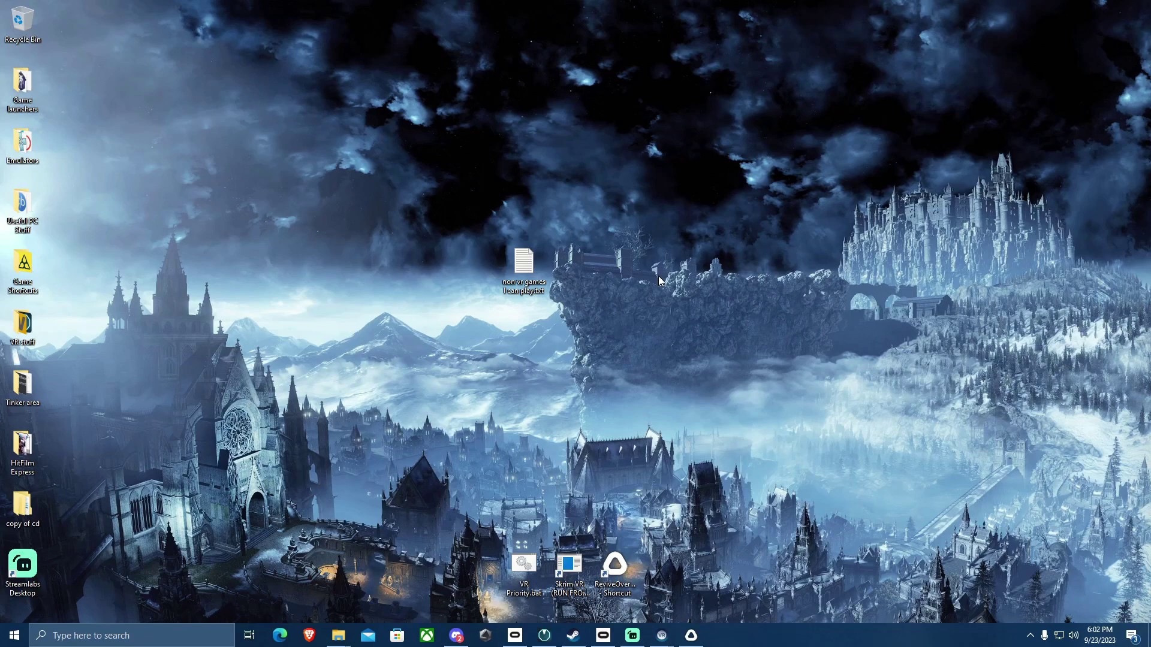
{"action": "left_click", "coordinate": [543, 636]}
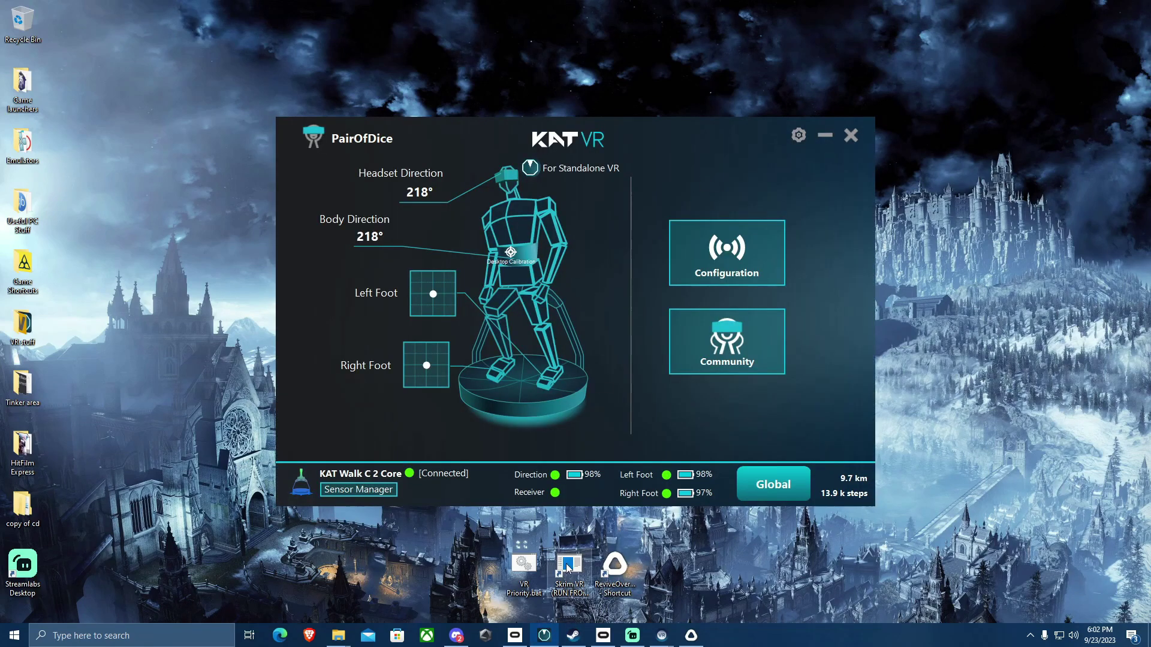
{"action": "left_click", "coordinate": [456, 635]}
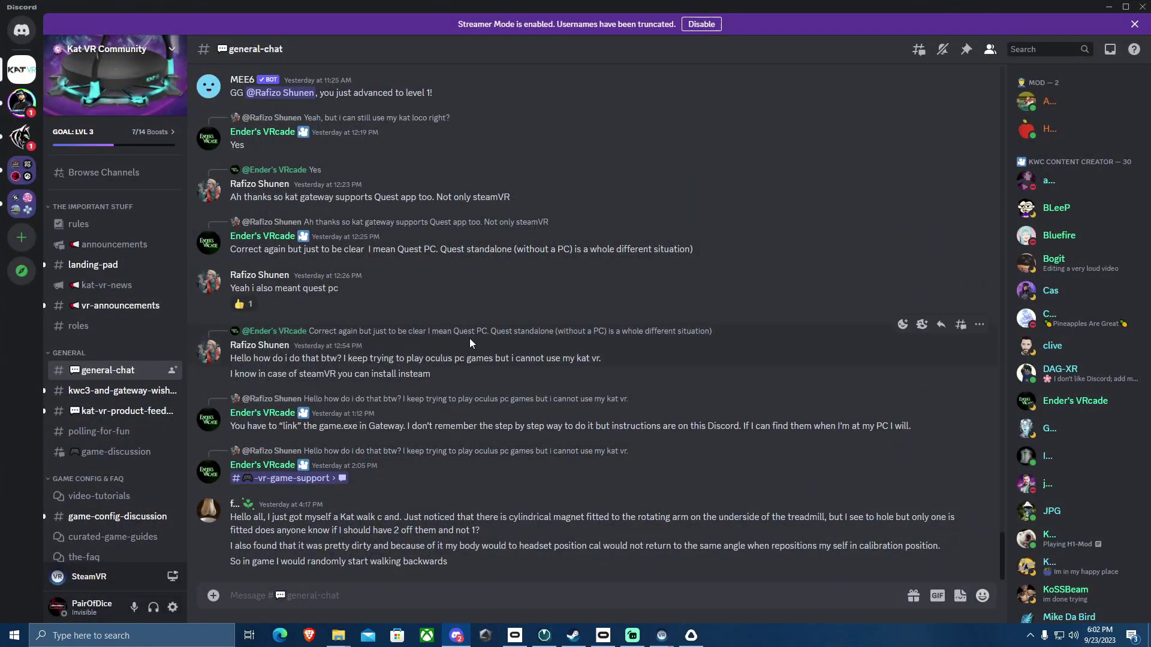
{"action": "left_click", "coordinate": [1107, 7]}
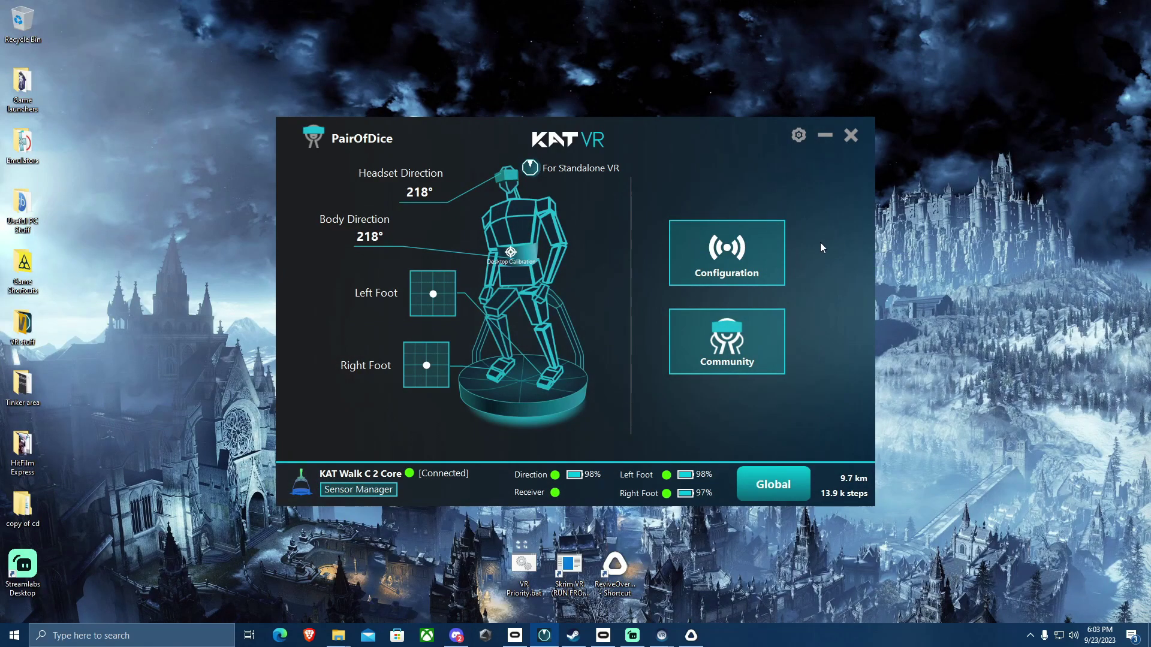